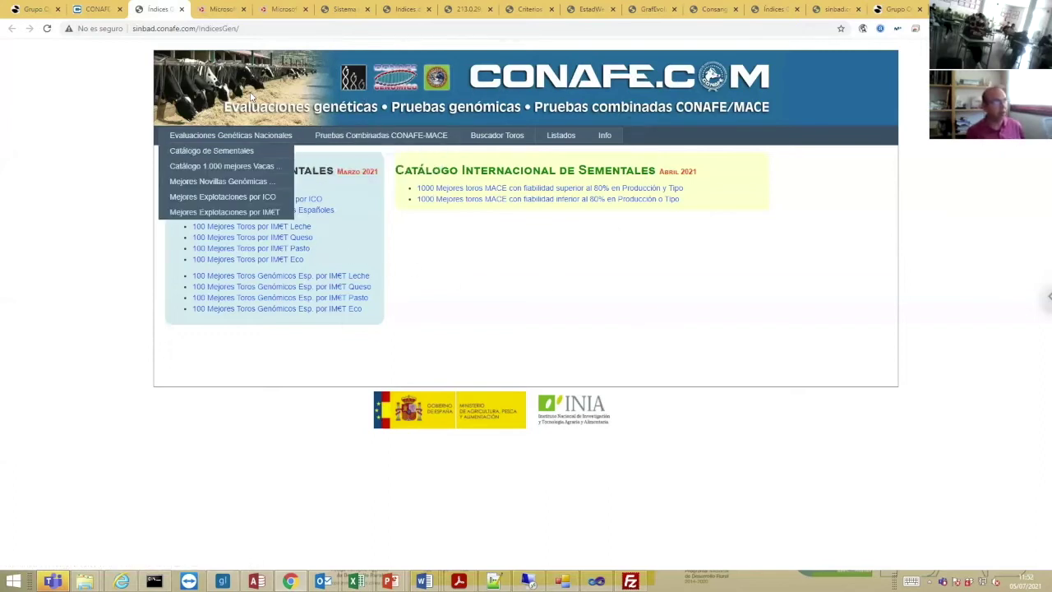
Open the March 2021 ranking of the 100 best proven catalogue bulls by IM€T Leche.
mouse_move(237, 156)
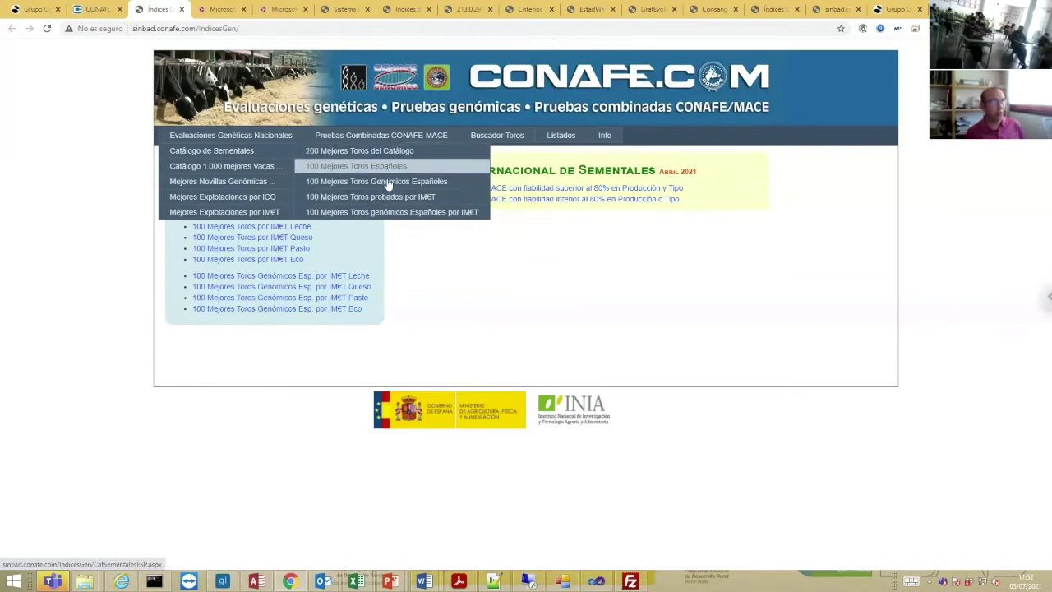
mouse_move(392, 201)
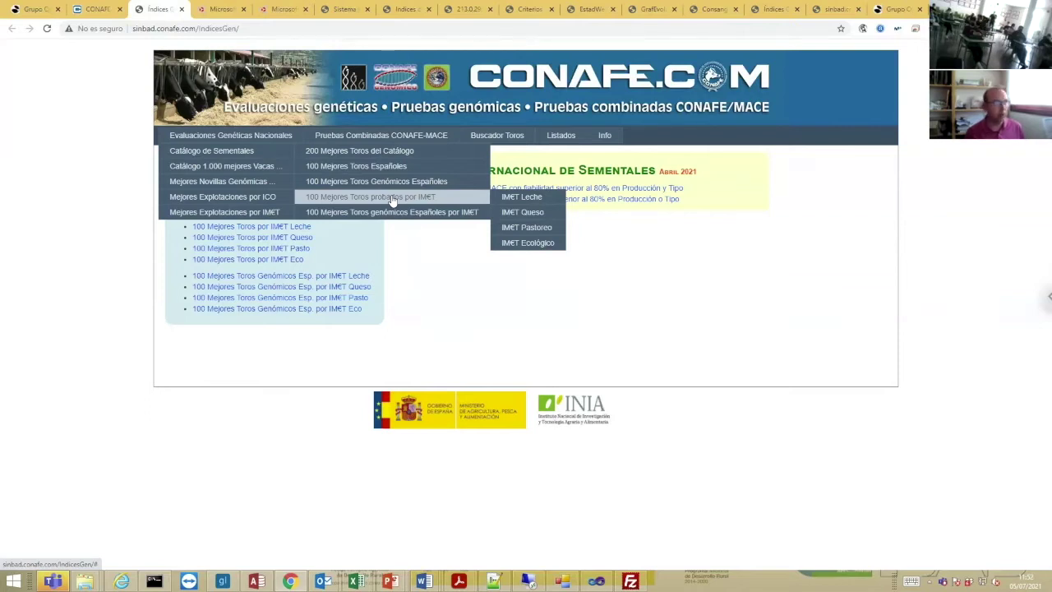
click(538, 201)
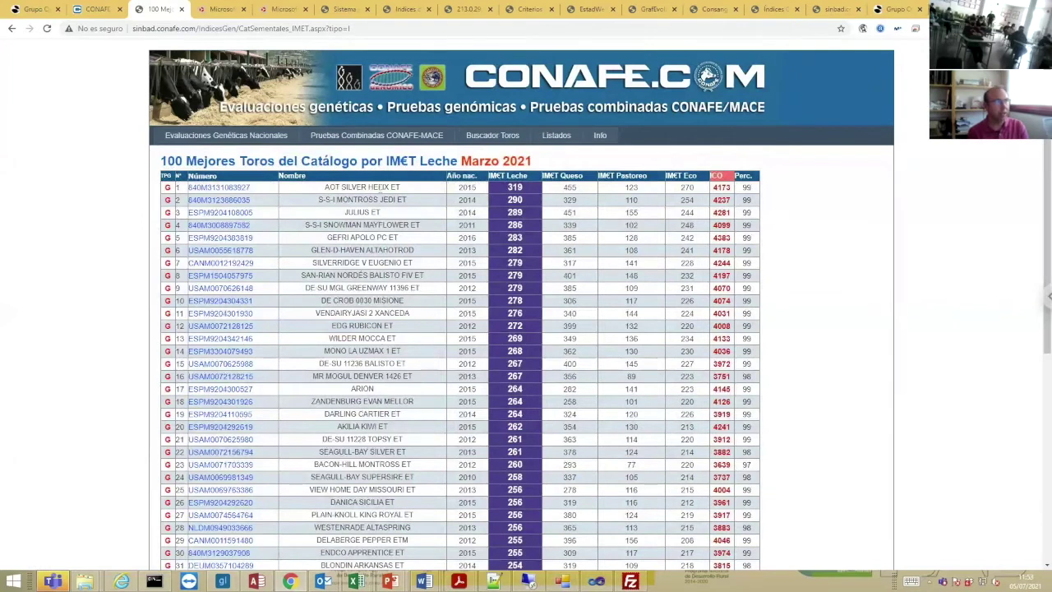
Select the 319 value at the top of the IM€T Leche column.
double_click(516, 188)
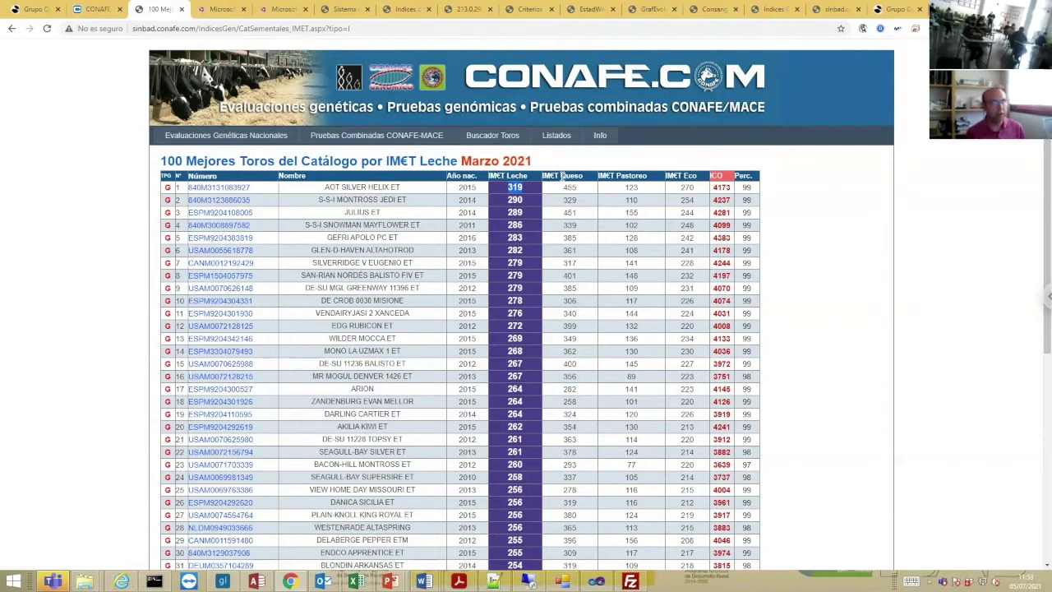
Deselect the 319 score so no value in the ranking table stays highlighted.
click(635, 170)
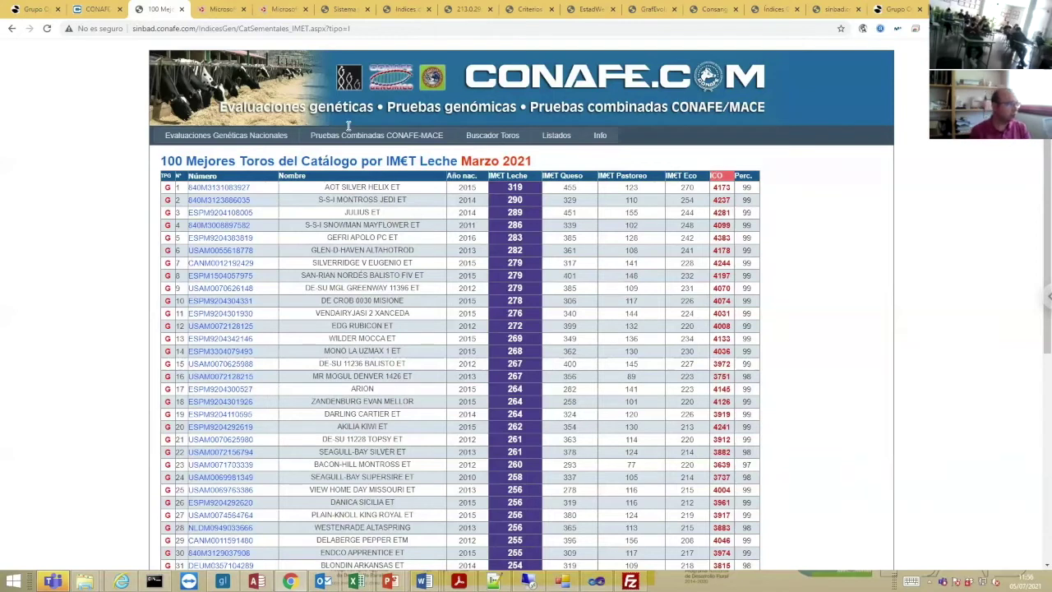
Open Catálogo Toros Genómicos MACE under Pruebas Combinadas CONAFE-MACE for the April 2021 list.
mouse_move(246, 139)
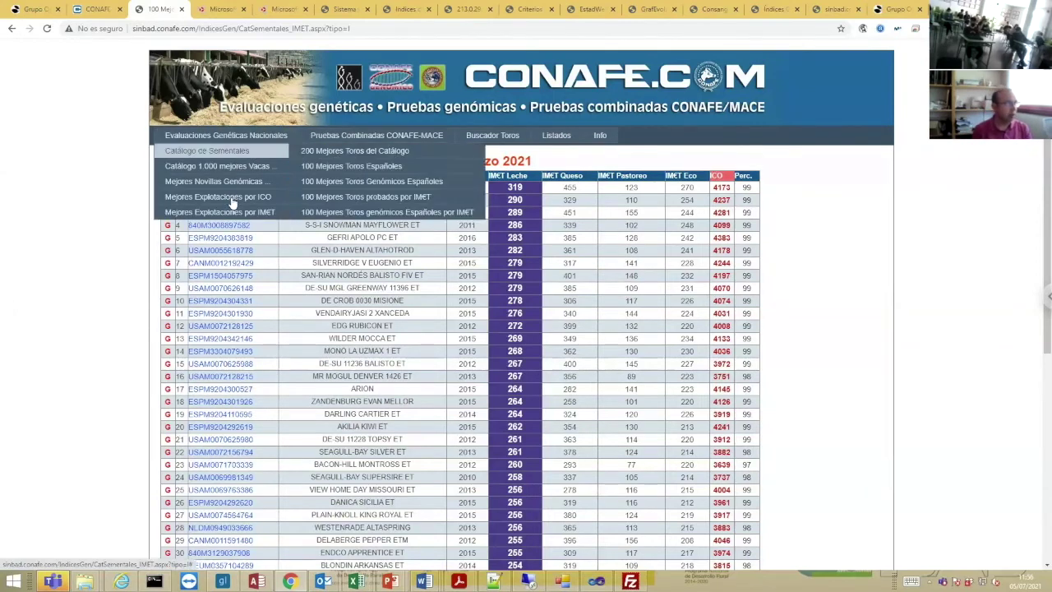
mouse_move(375, 135)
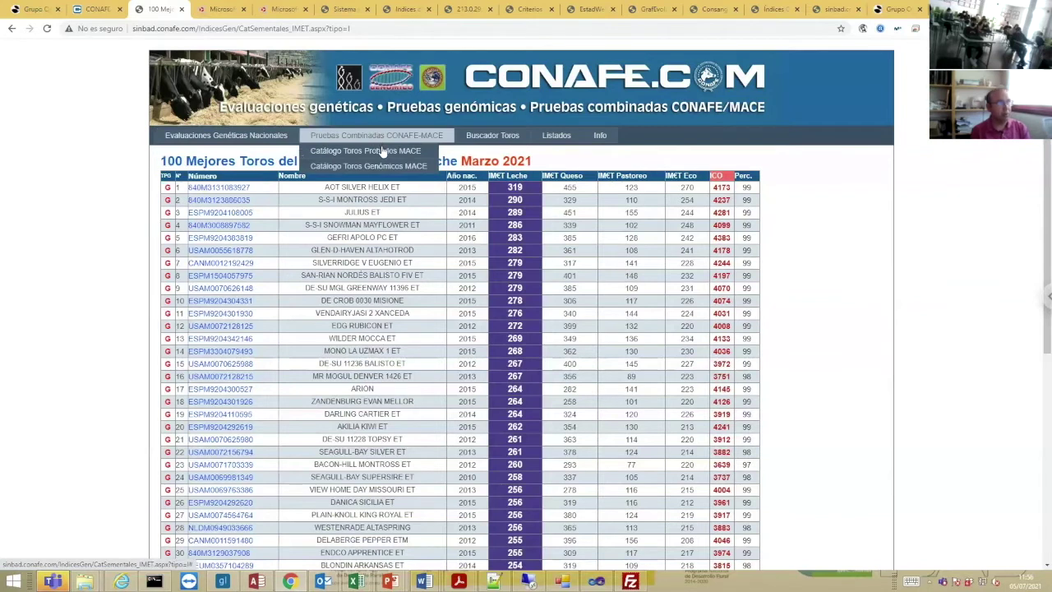
click(388, 167)
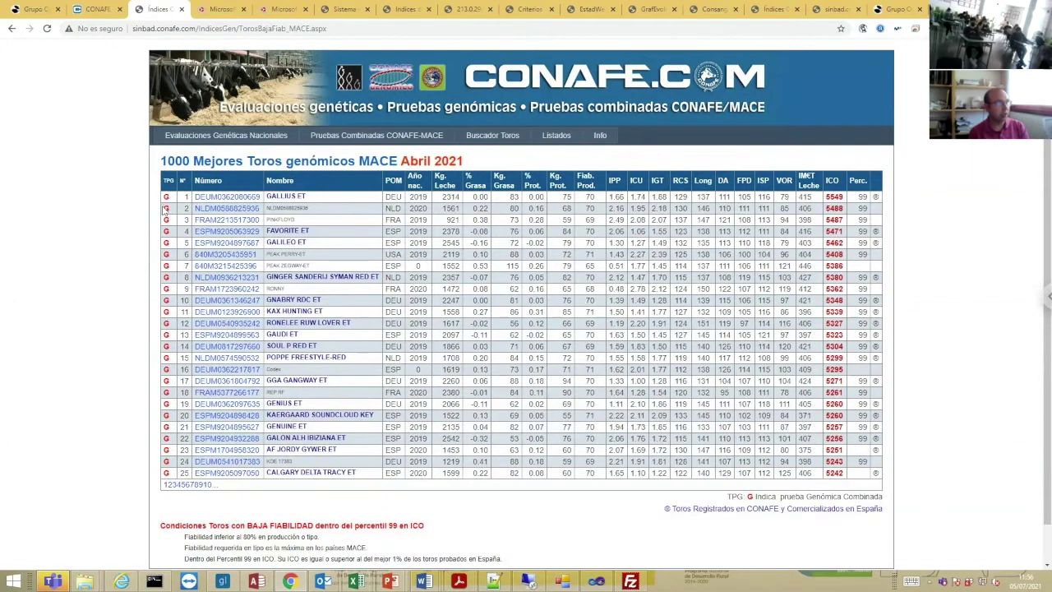
Open Catálogo Toros Probados MACE, the April 2021 list topped at ICO 4705.
click(400, 153)
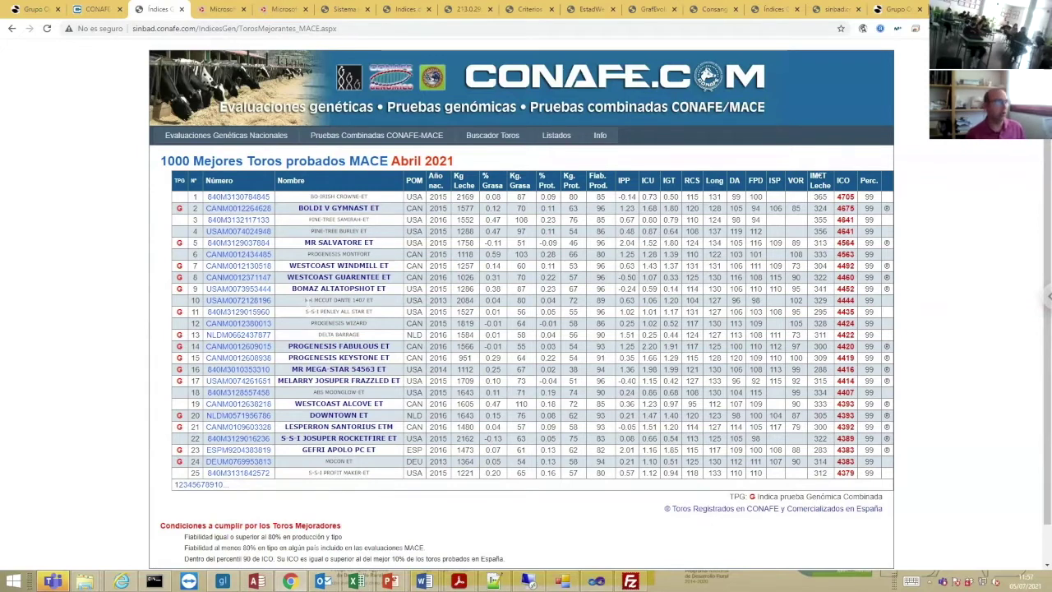
Open Toros Activos under Buscador Toros to list active bulls with sire and distributor.
mouse_move(497, 137)
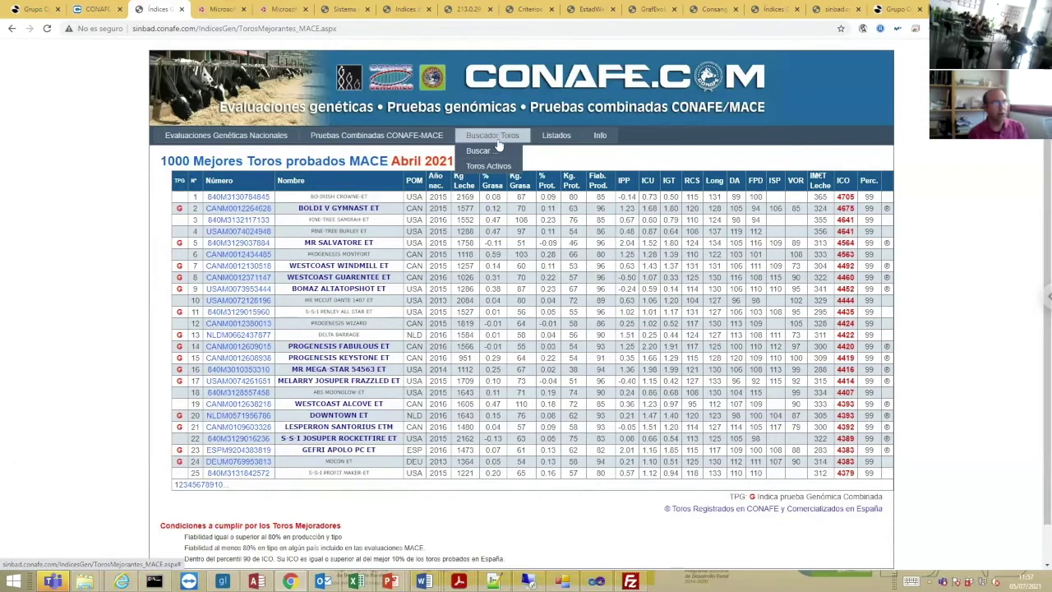
click(496, 169)
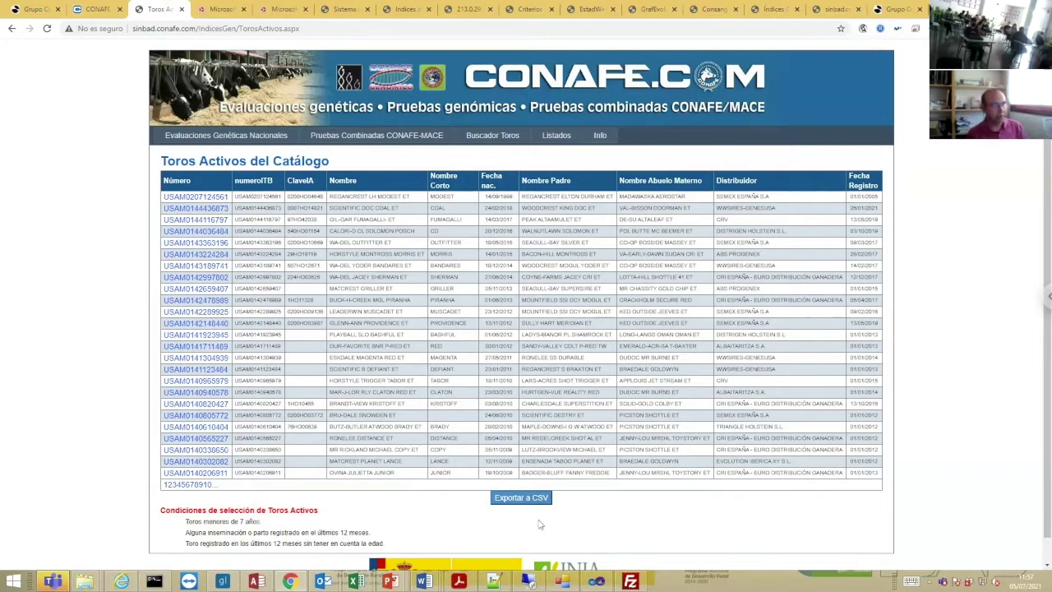
Search bulls by the name 'rubicon' and open EDG RUBICON ET's evaluation sheet.
click(494, 156)
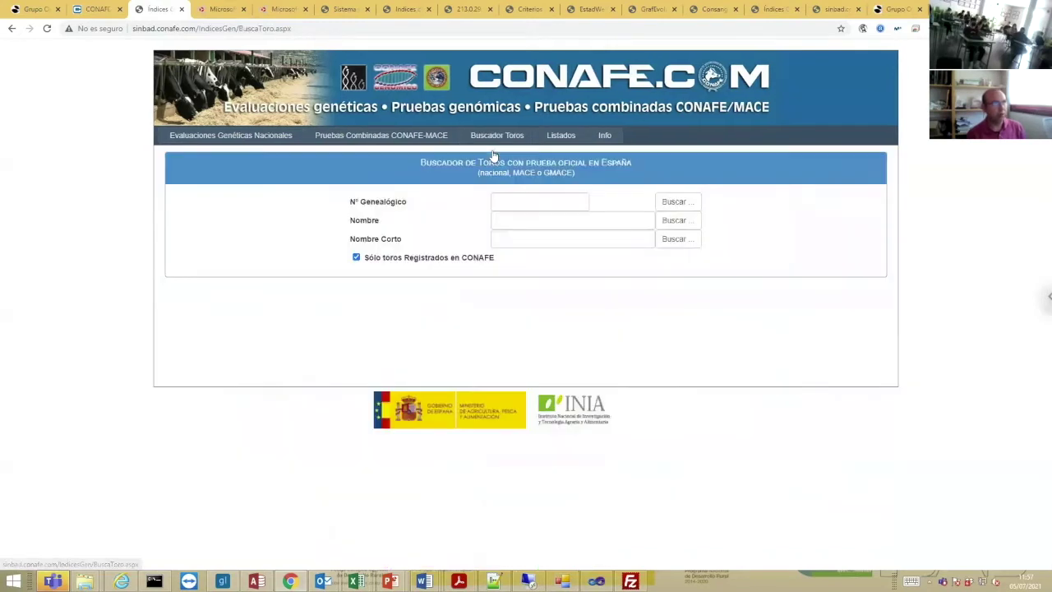
click(520, 223)
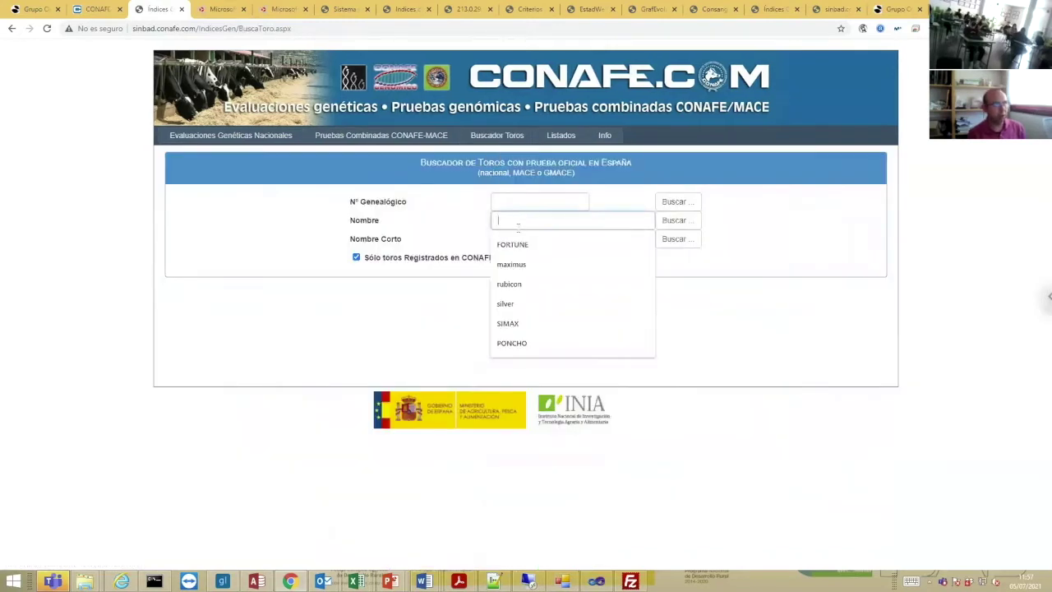
click(527, 285)
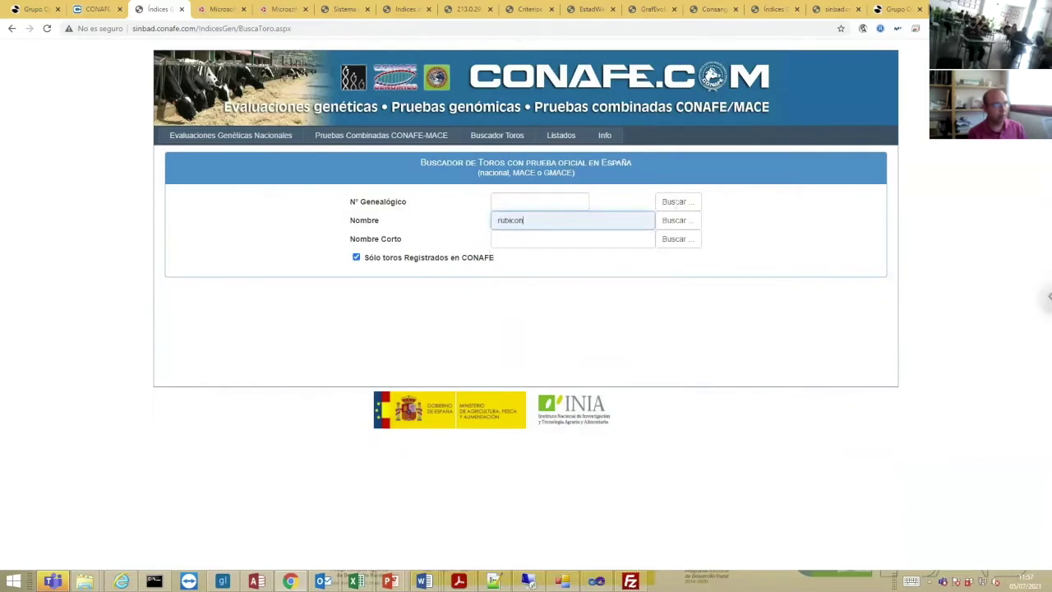
click(674, 229)
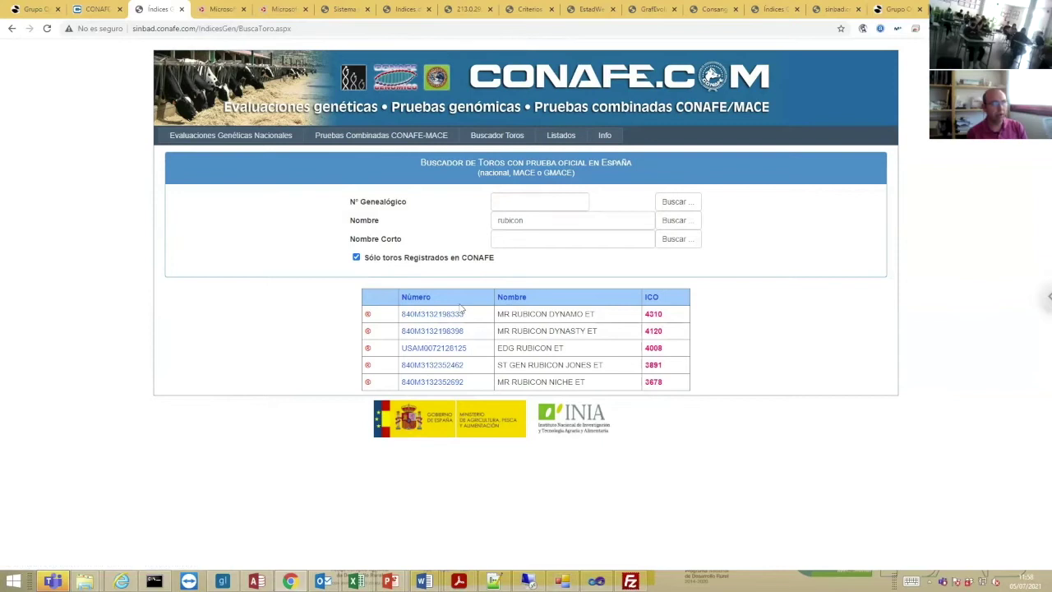
click(441, 347)
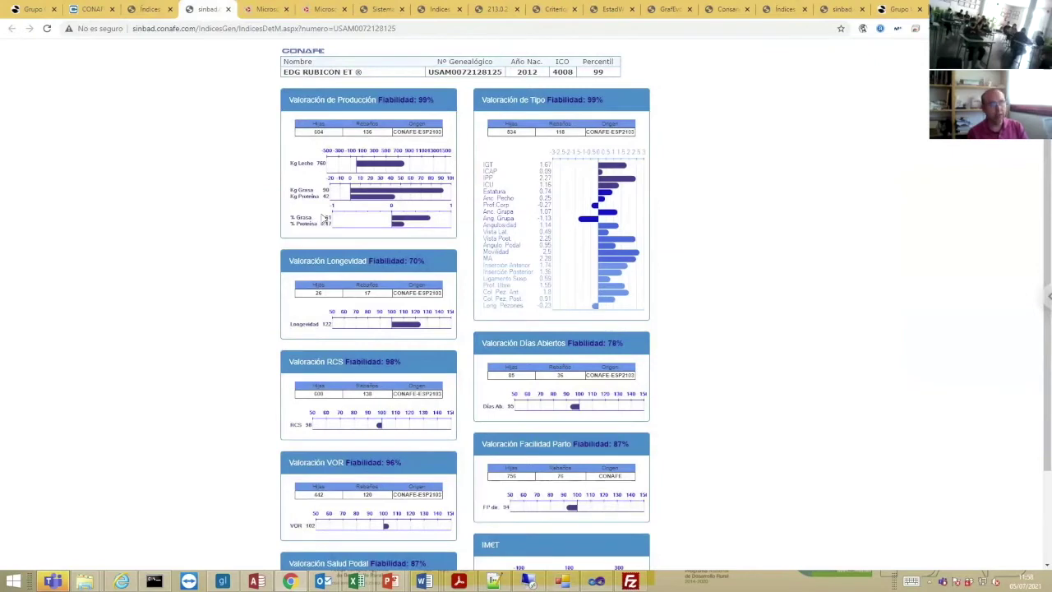
Review EDG RUBICON ET's Valoración charts down to Salud Podal, then return to the rubicon results tab.
scroll(332, 200, down, 1)
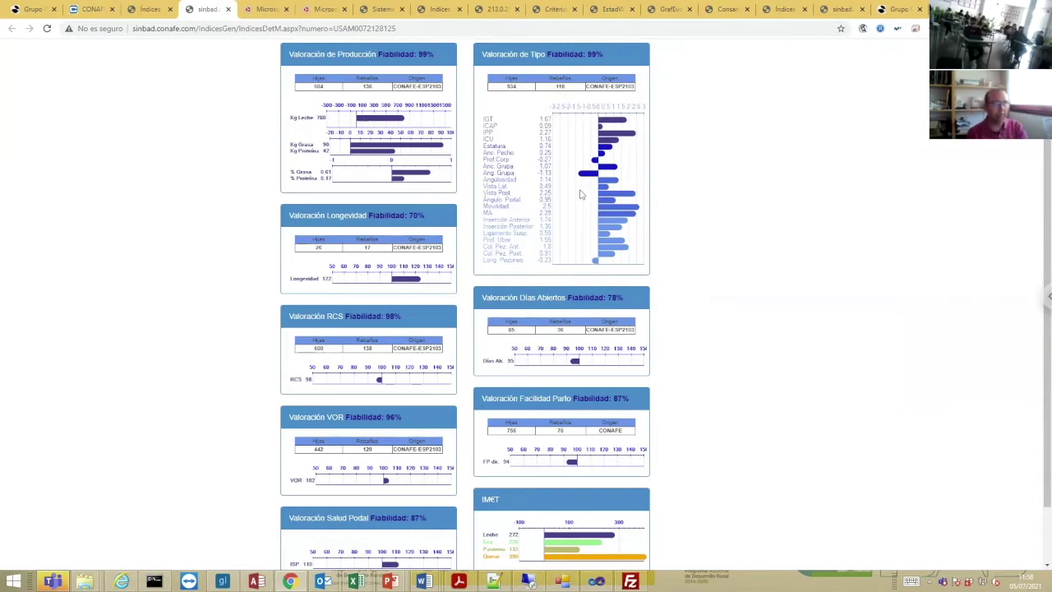
scroll(586, 203, down, 1)
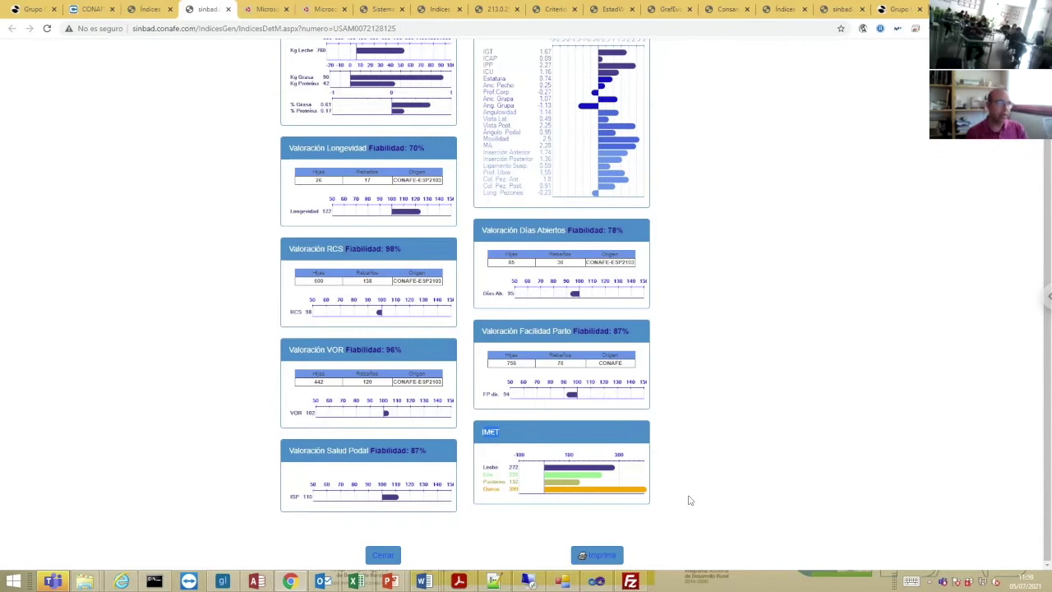
scroll(690, 457, up, 3)
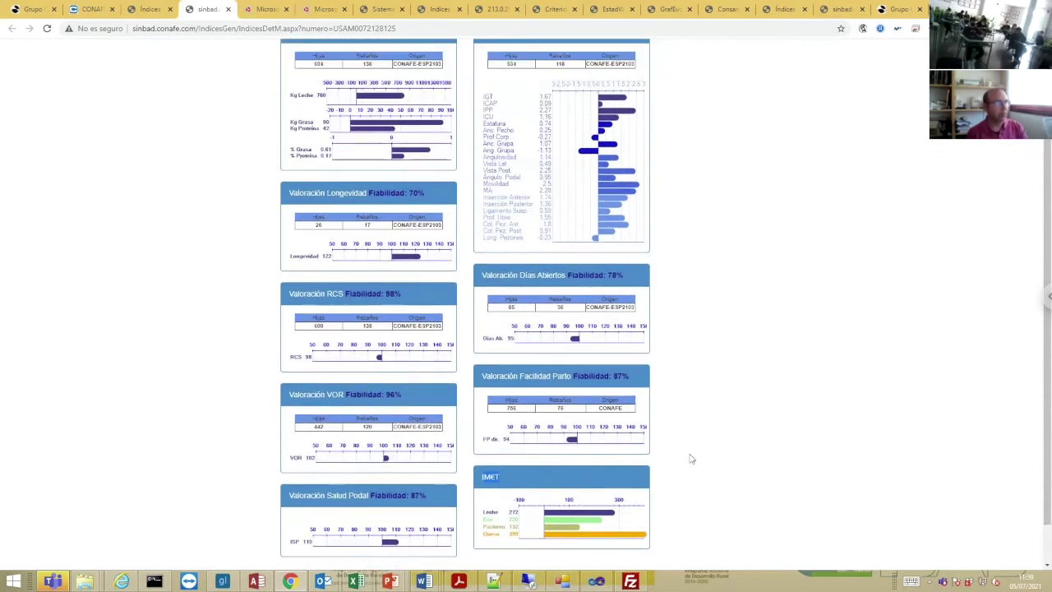
click(149, 9)
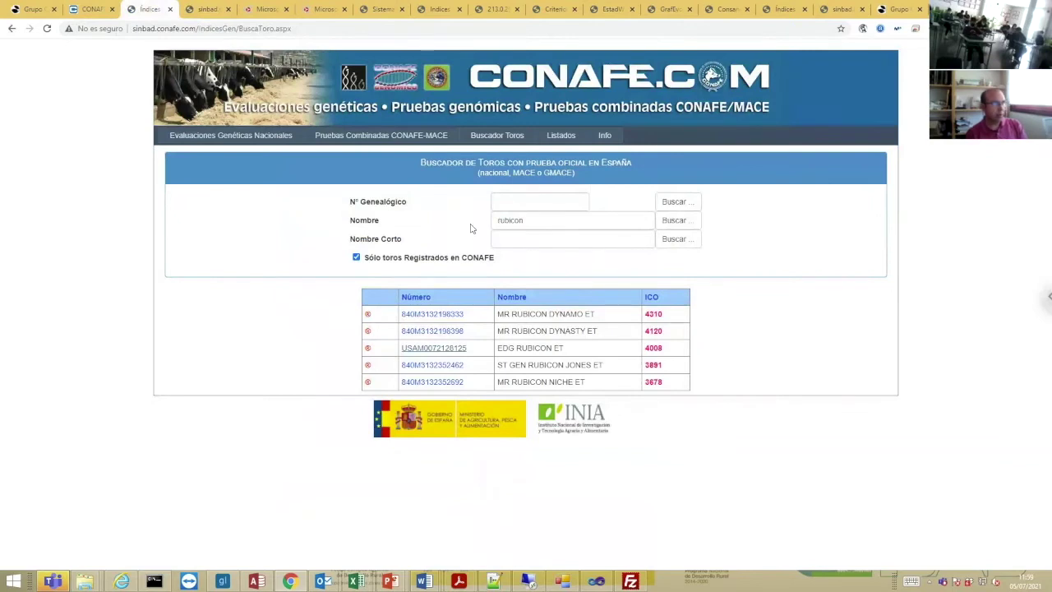
Delete the 'con' ending in the Nombre field so the search term reads 'rubi'.
click(523, 199)
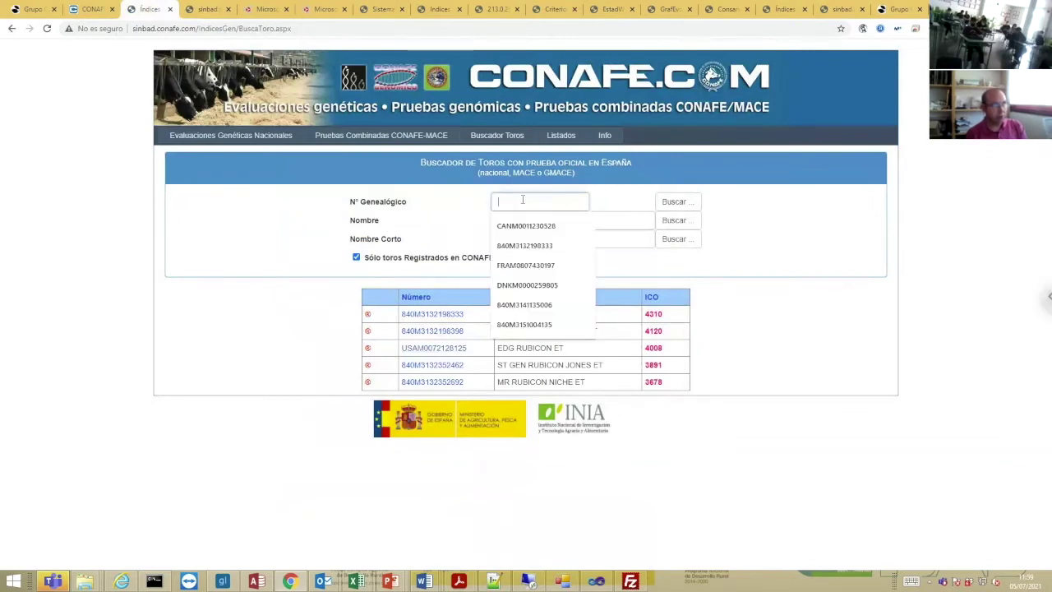
click(585, 220)
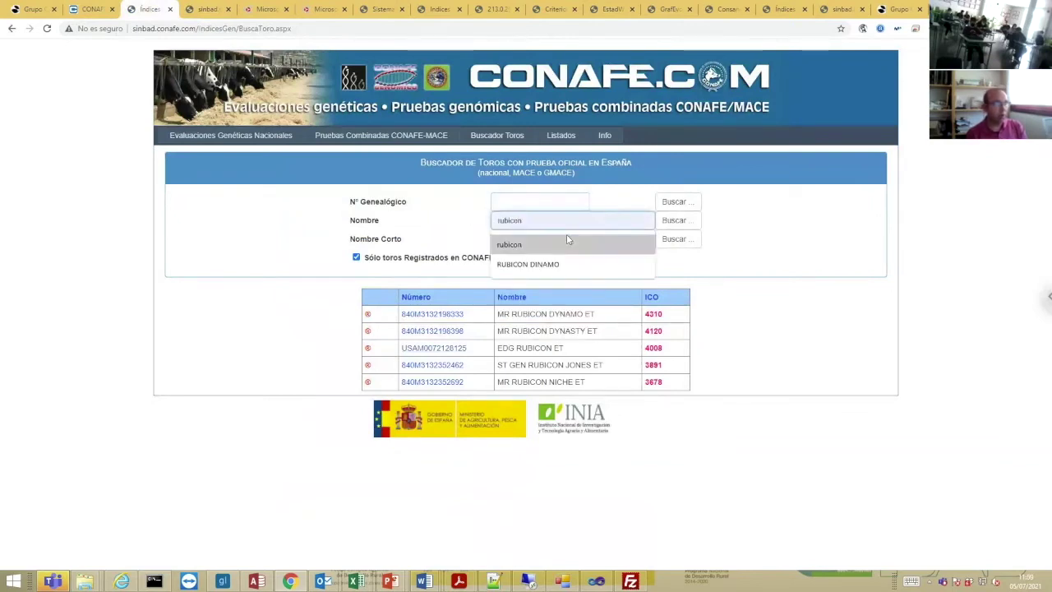
click(788, 231)
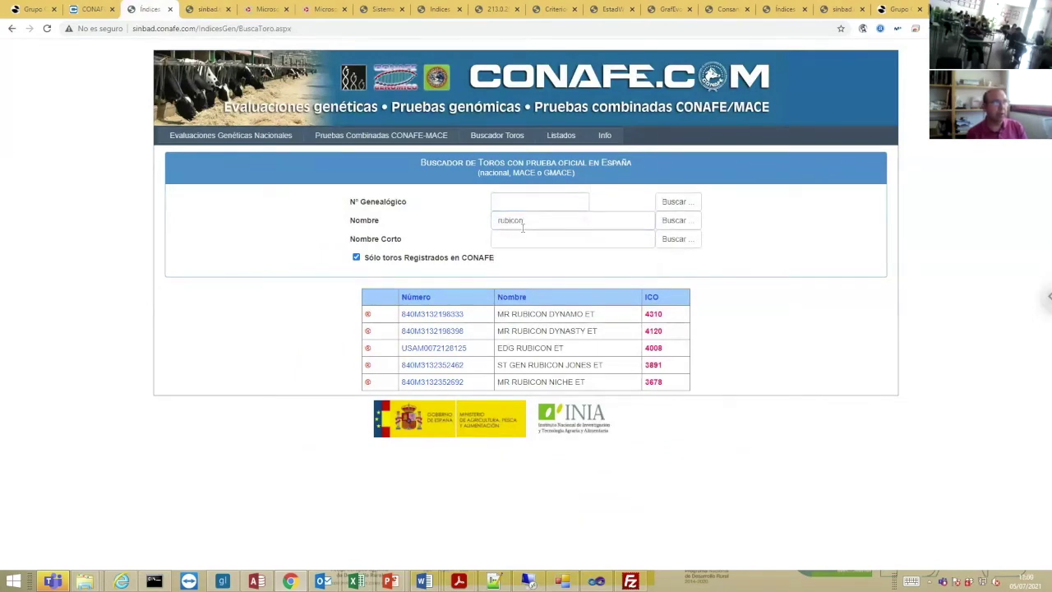
drag(529, 221, 503, 220)
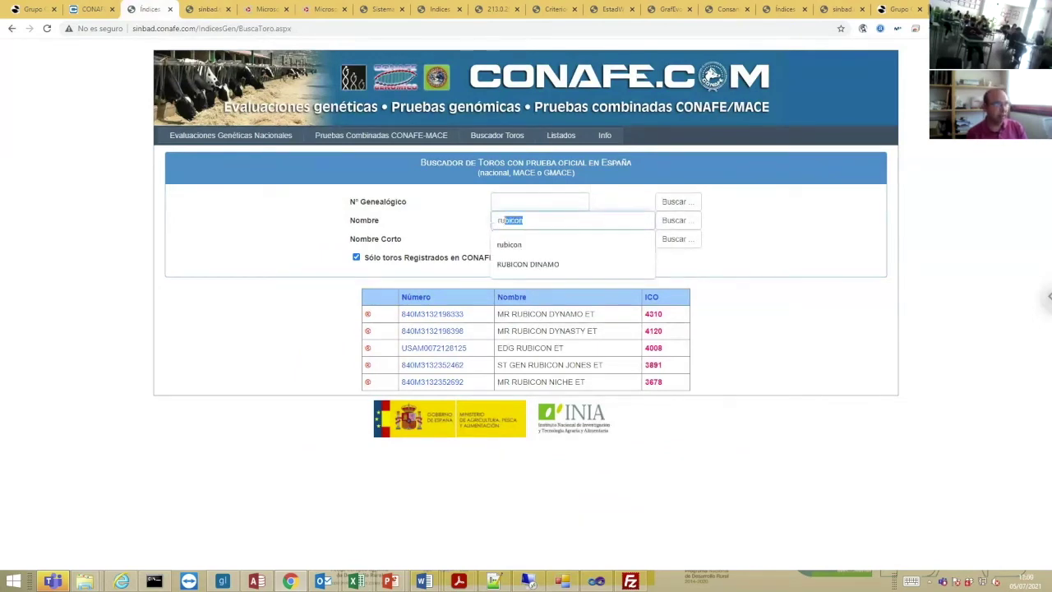
click(441, 243)
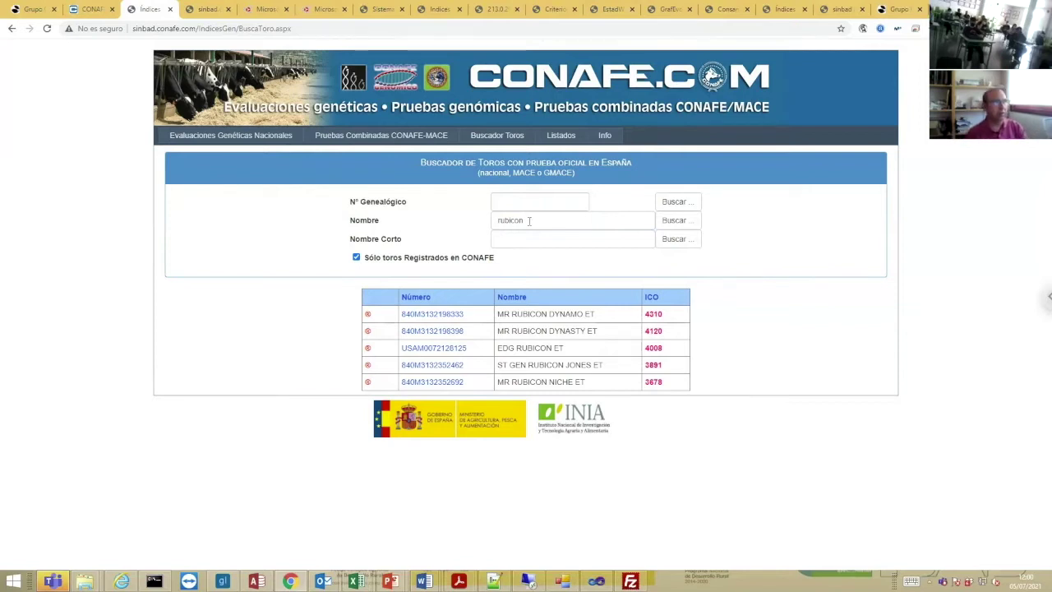
click(529, 220)
drag(528, 221, 498, 221)
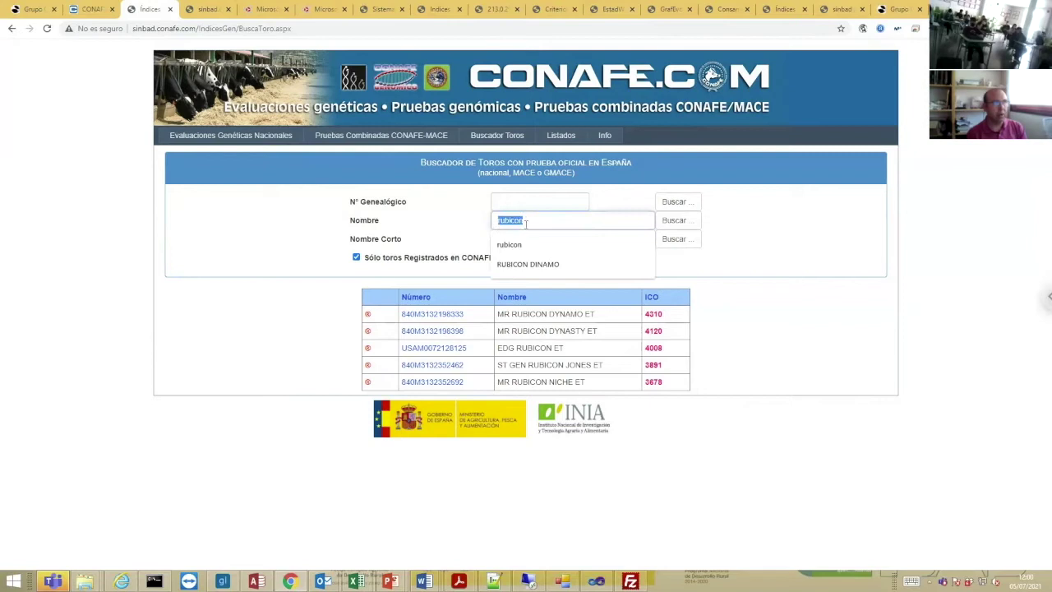
click(529, 221)
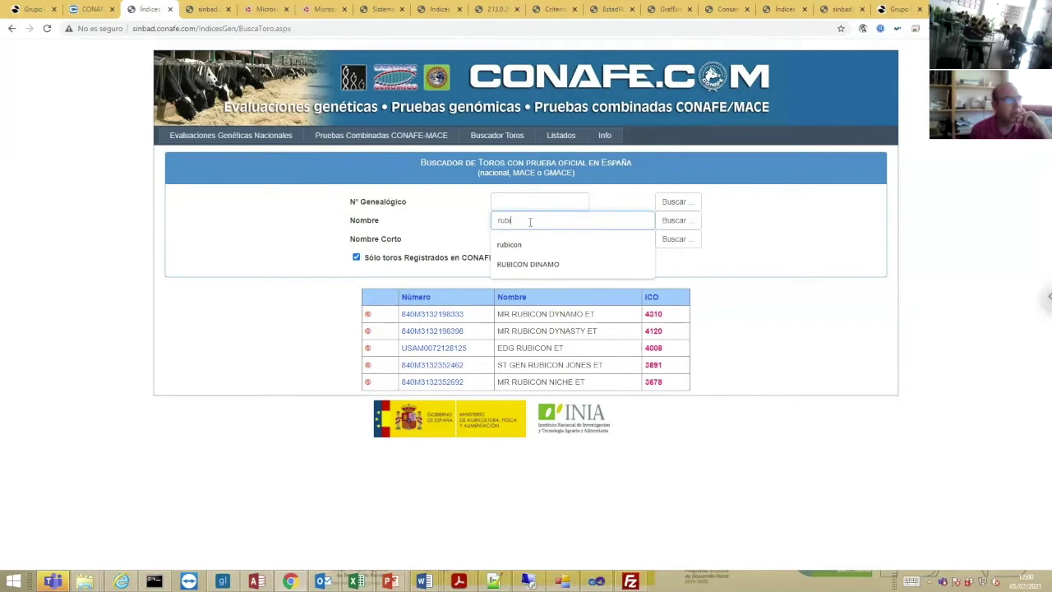
Run the bull search for 'rubi', then go to the Listados catalogues page.
click(460, 231)
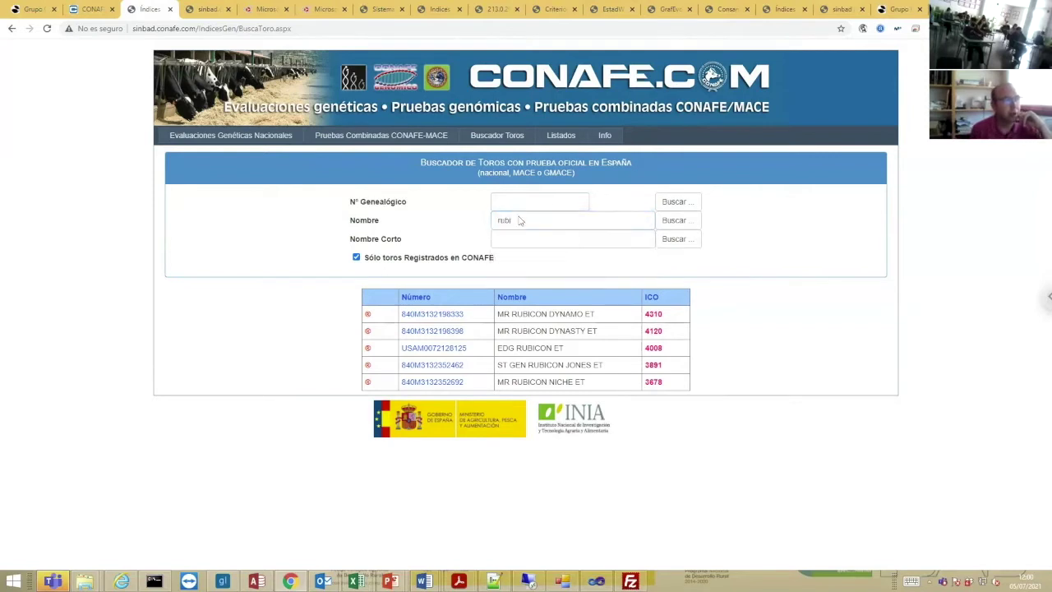
click(688, 228)
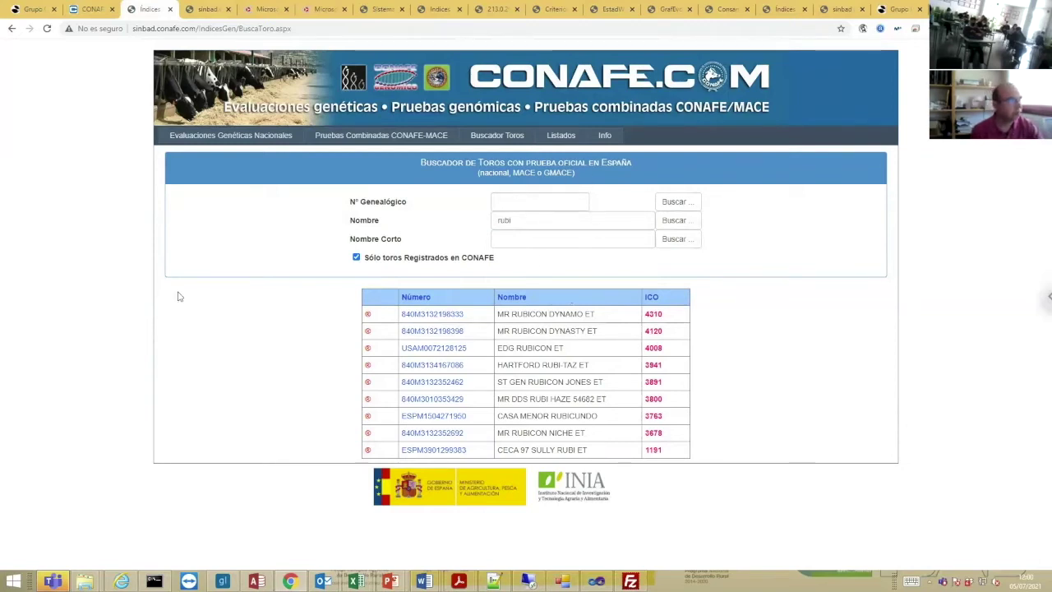
click(561, 136)
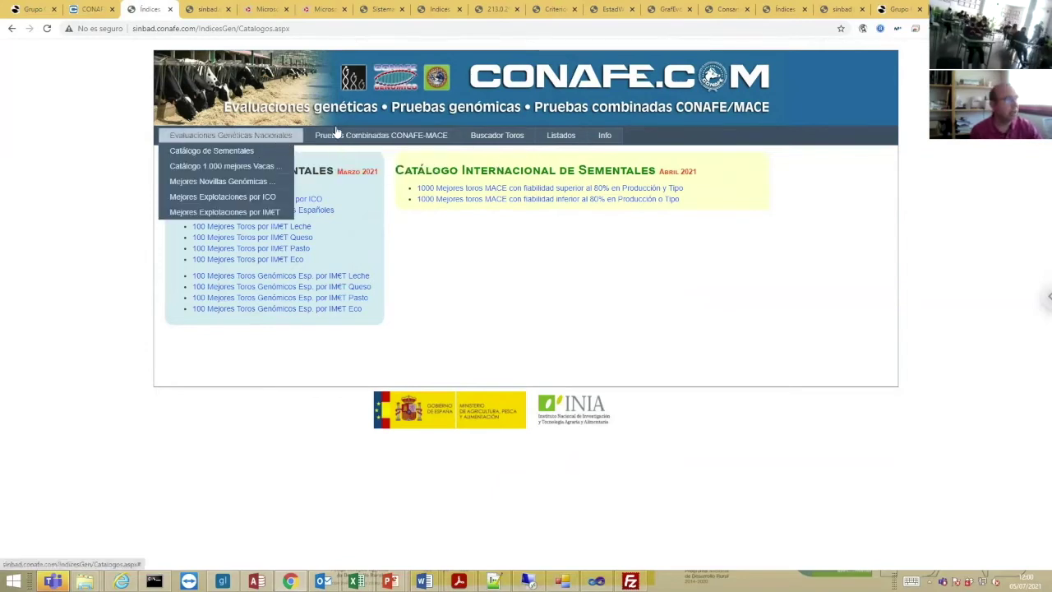
Open the March 2021 top 100 Spanish genomic bulls catalogue, headed by FAVORITE ET.
mouse_move(275, 152)
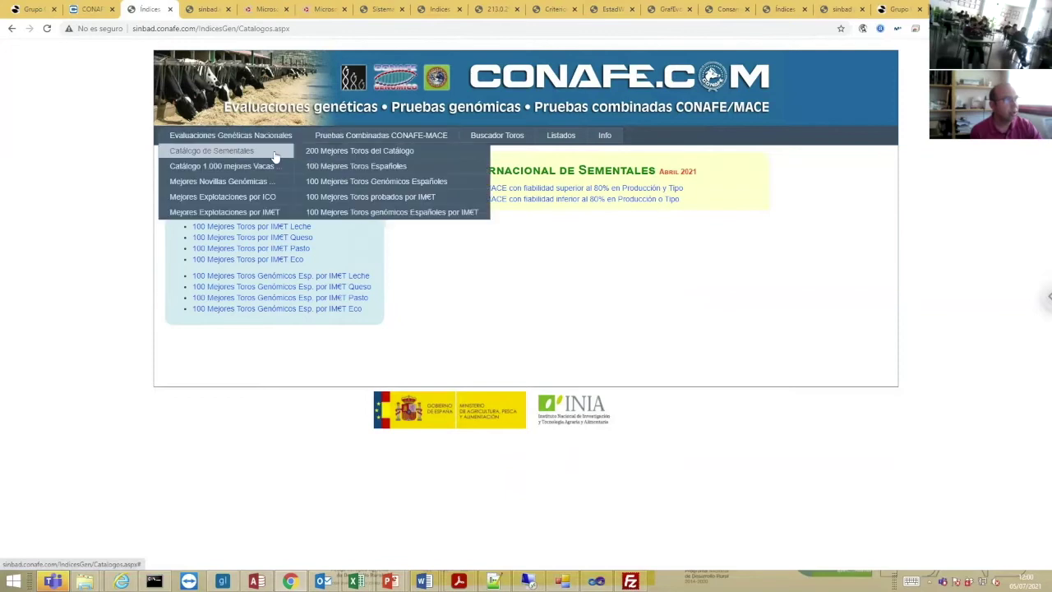
click(388, 182)
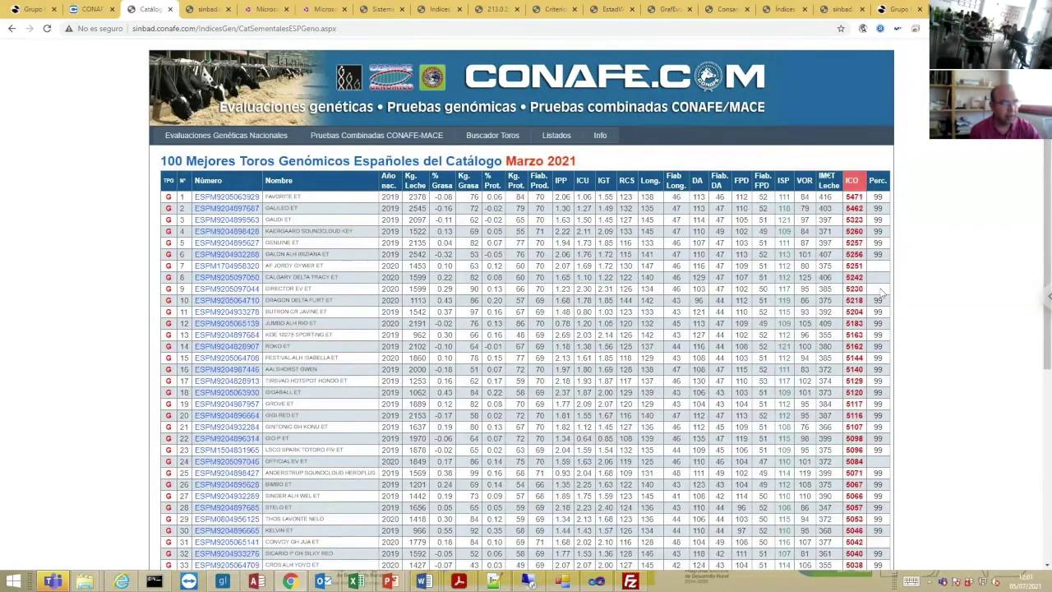
Highlight table rows 7 to 9, the bulls at ICO 5251, 5242 and 5230.
drag(878, 288, 194, 264)
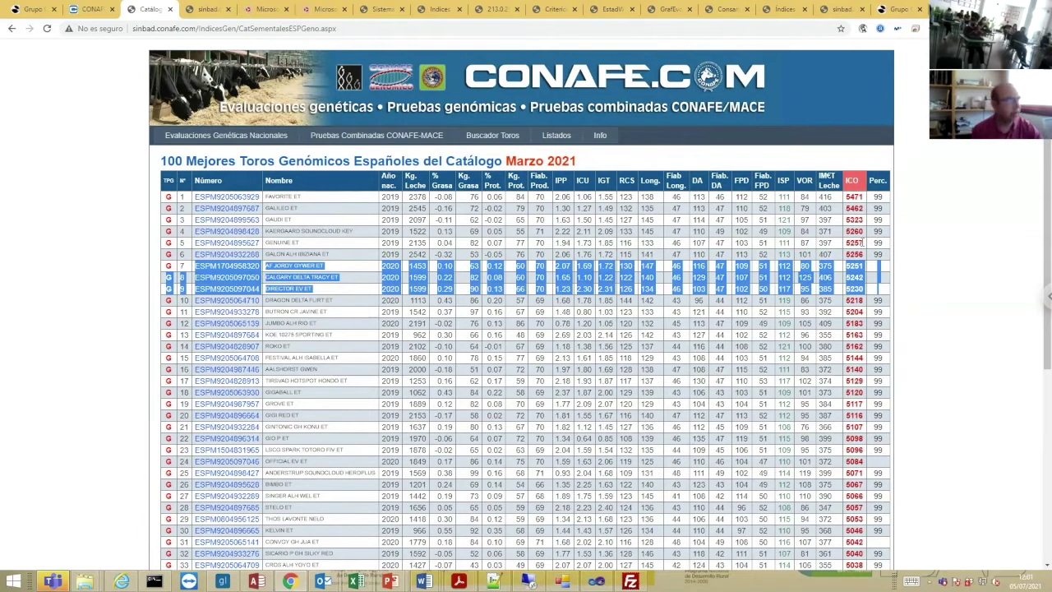
mouse_move(240, 141)
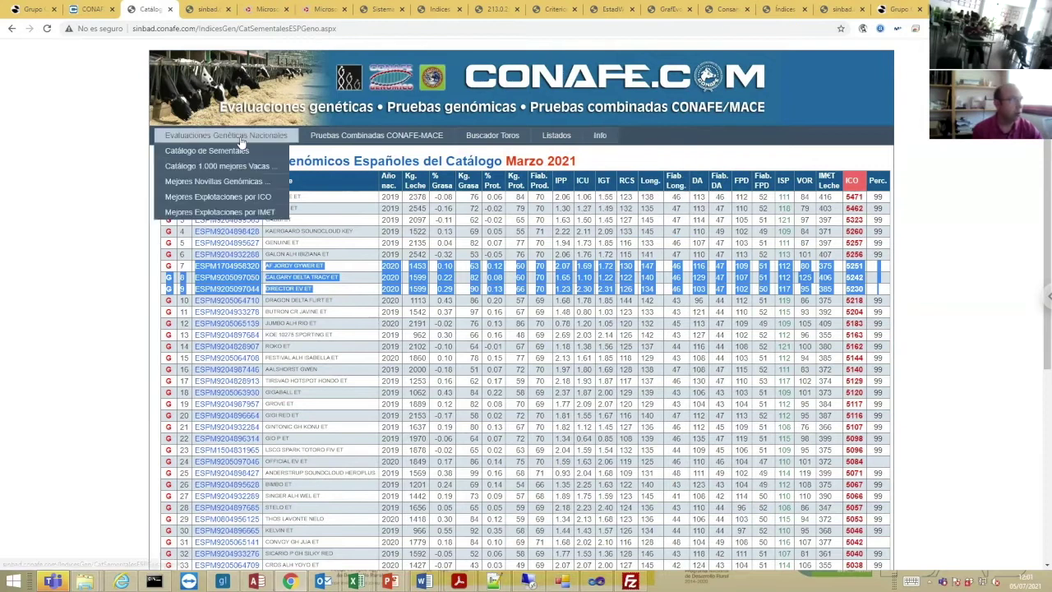
mouse_move(234, 167)
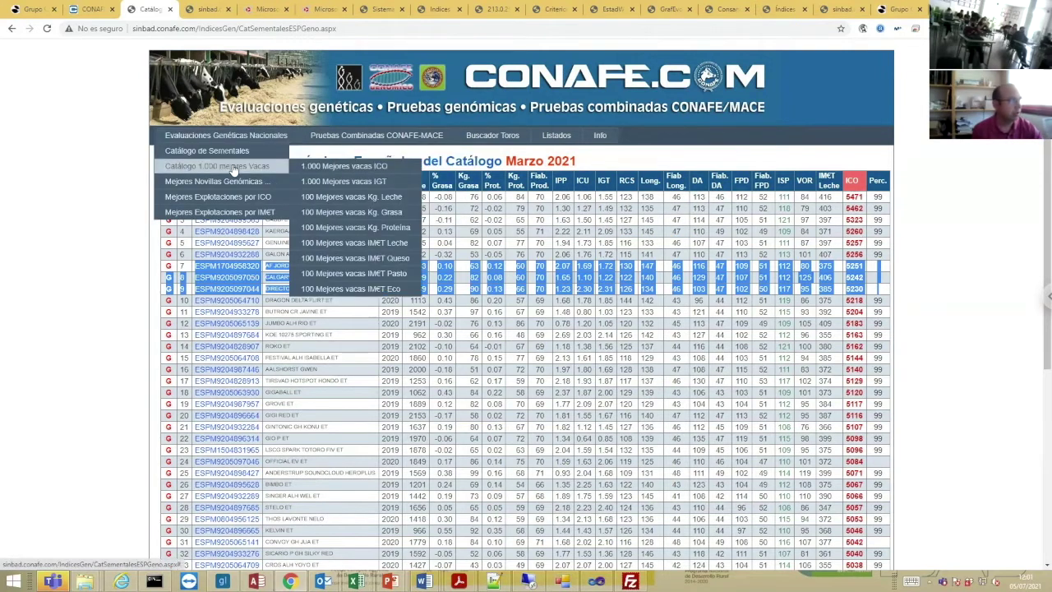
Open the November 2020 list of the 1,000 best cows by ICO.
click(328, 170)
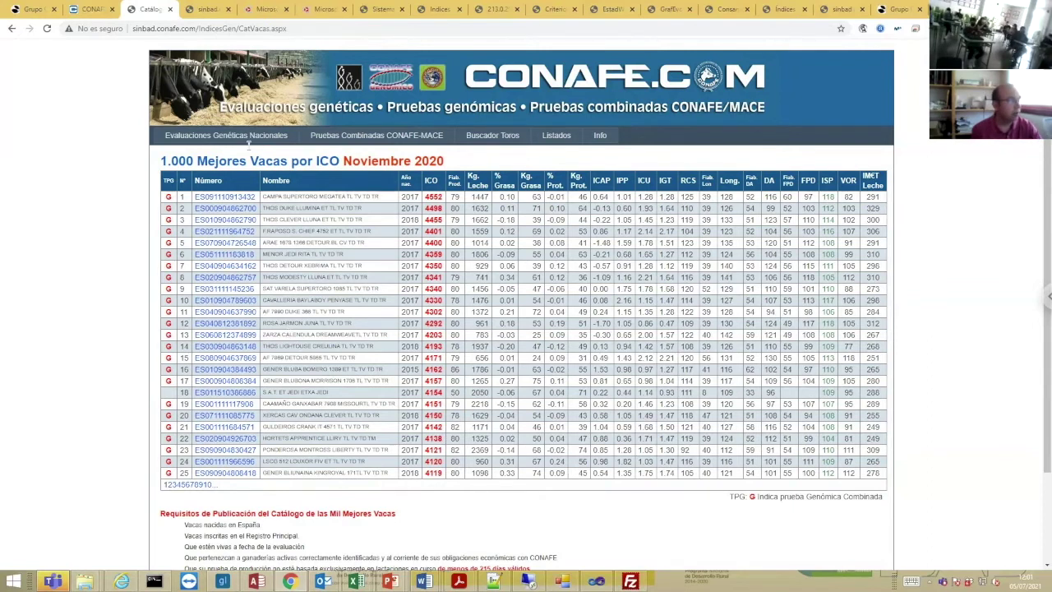
Open the May 2021 list of 1,000 best genomic heifers, led at GICO 5678.
mouse_move(248, 138)
mouse_move(252, 180)
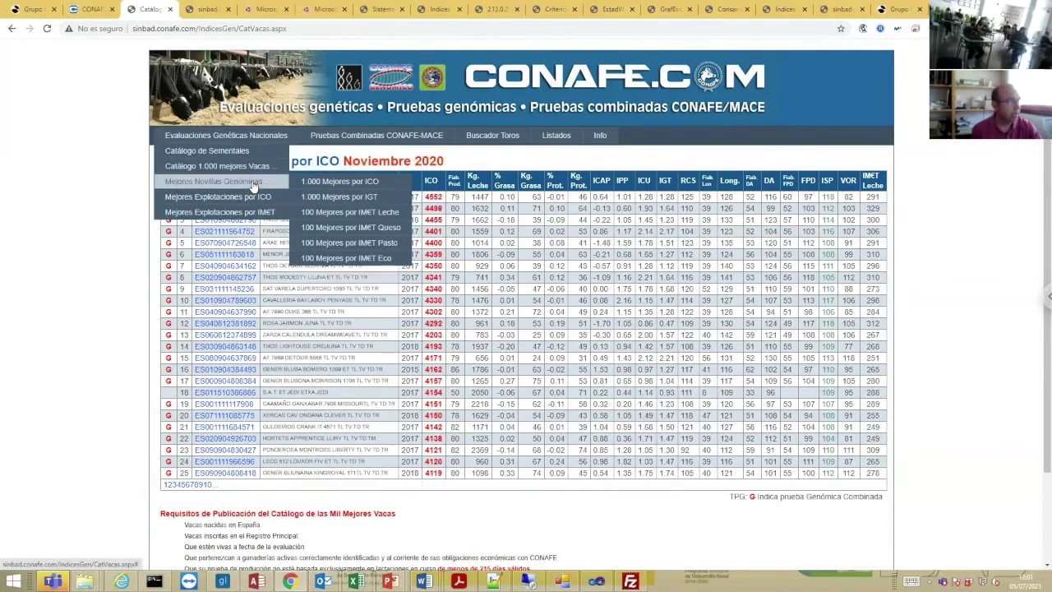
click(329, 188)
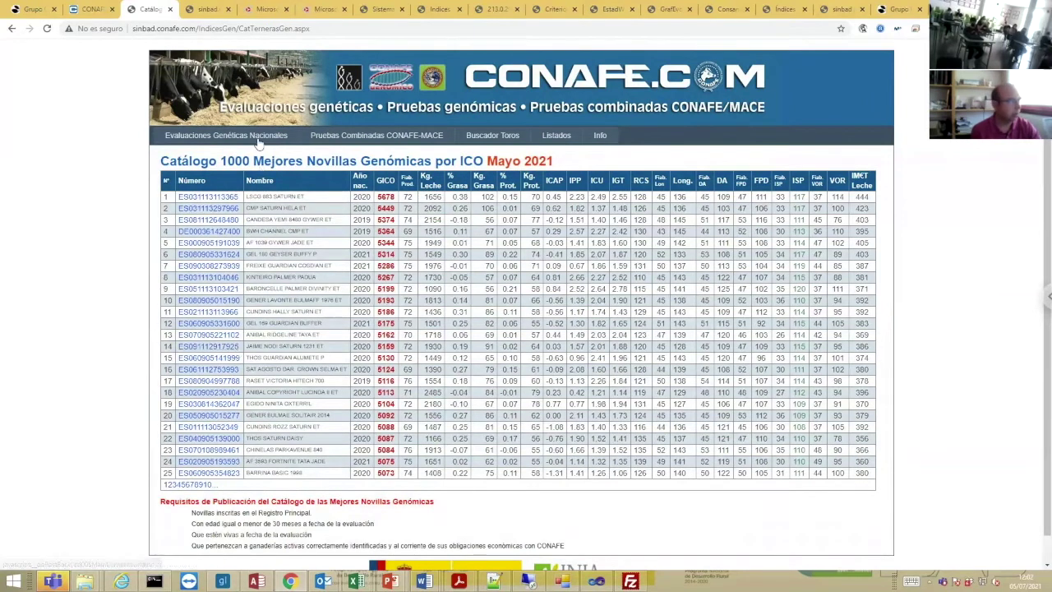
mouse_move(257, 147)
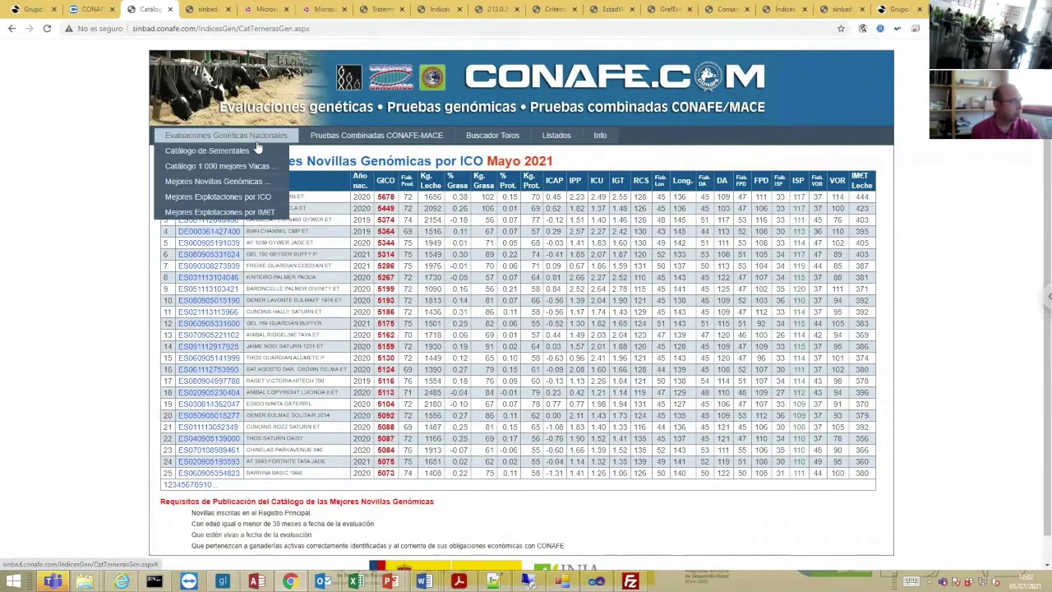
Open the November 2020 best herds by ICO ranking and look through the whole table.
click(239, 200)
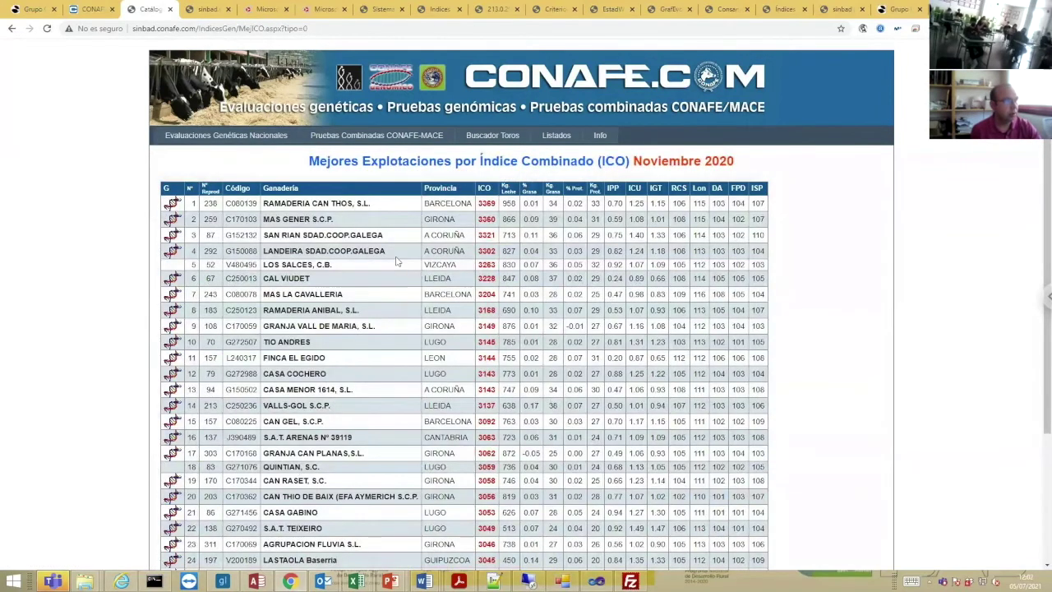
scroll(427, 250, down, 2)
scroll(471, 239, up, 2)
scroll(440, 249, down, 2)
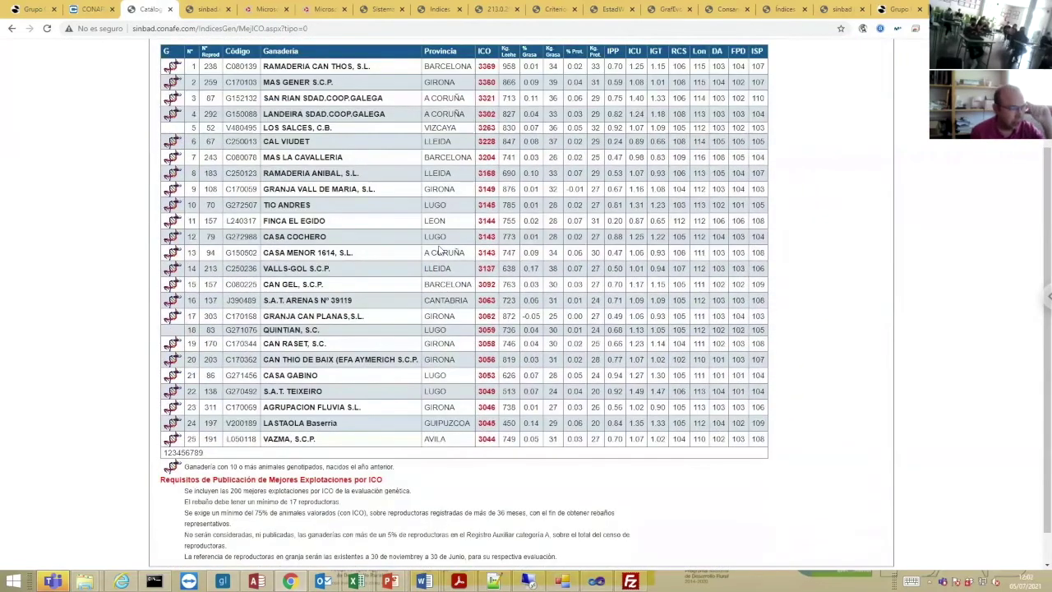
scroll(440, 252, up, 1)
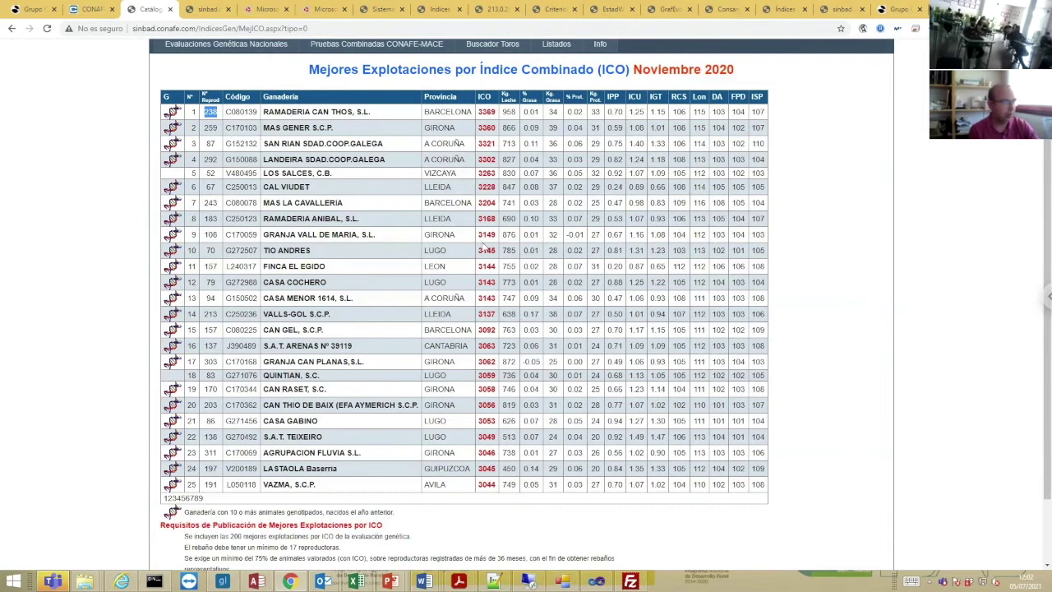
scroll(485, 244, up, 1)
scroll(468, 241, up, 1)
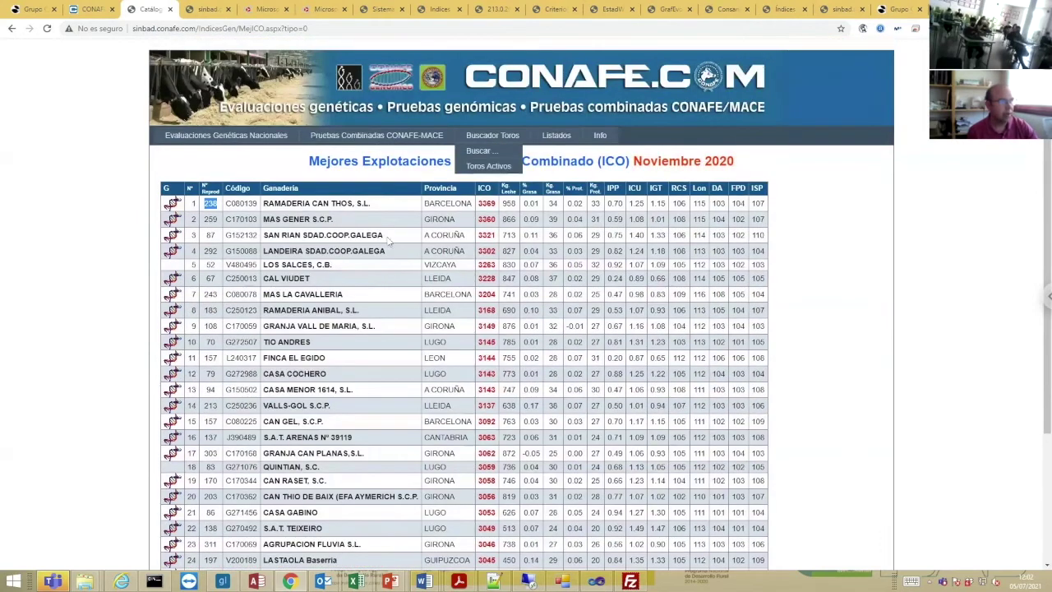
Open the top 10 herds by IM€T Queso ranking.
mouse_move(250, 139)
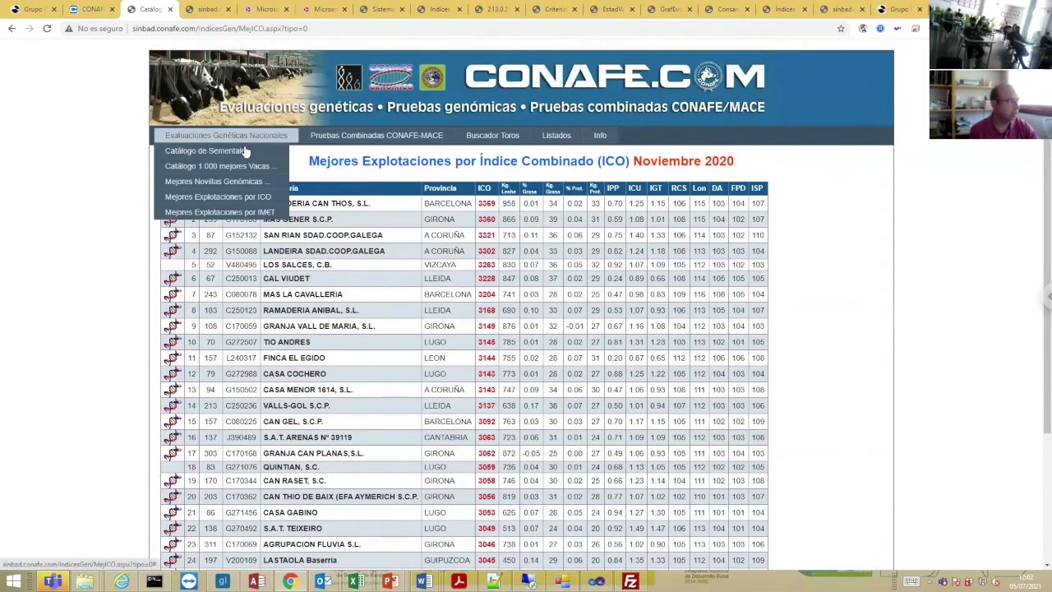
mouse_move(238, 212)
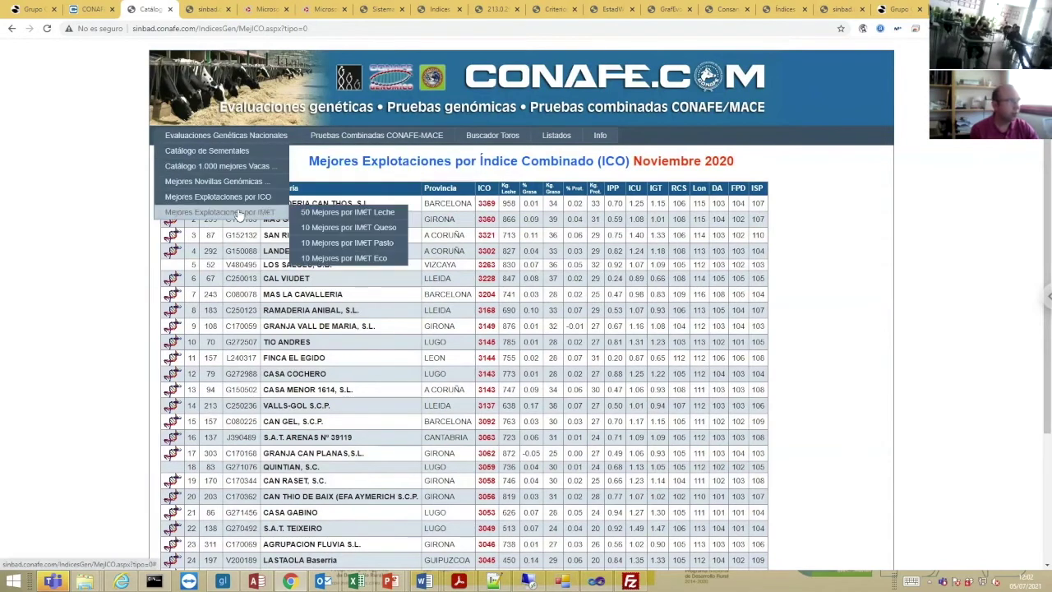
click(367, 232)
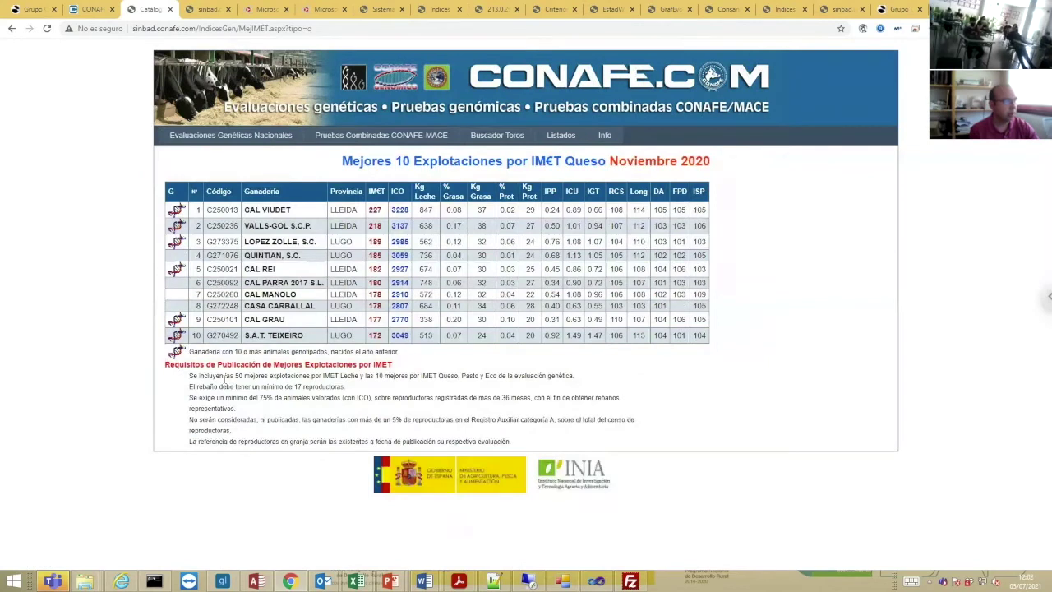
Review the IM€T Queso top 10 herds (227 to 172), then browse Info > Metodologías > Tablas de Percentiles.
mouse_move(262, 143)
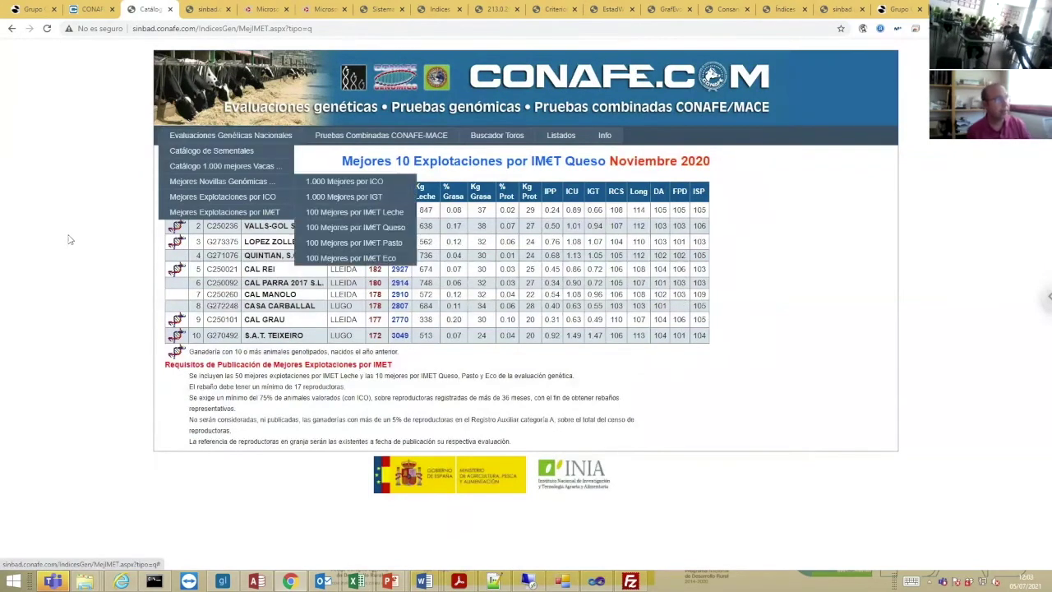
mouse_move(254, 212)
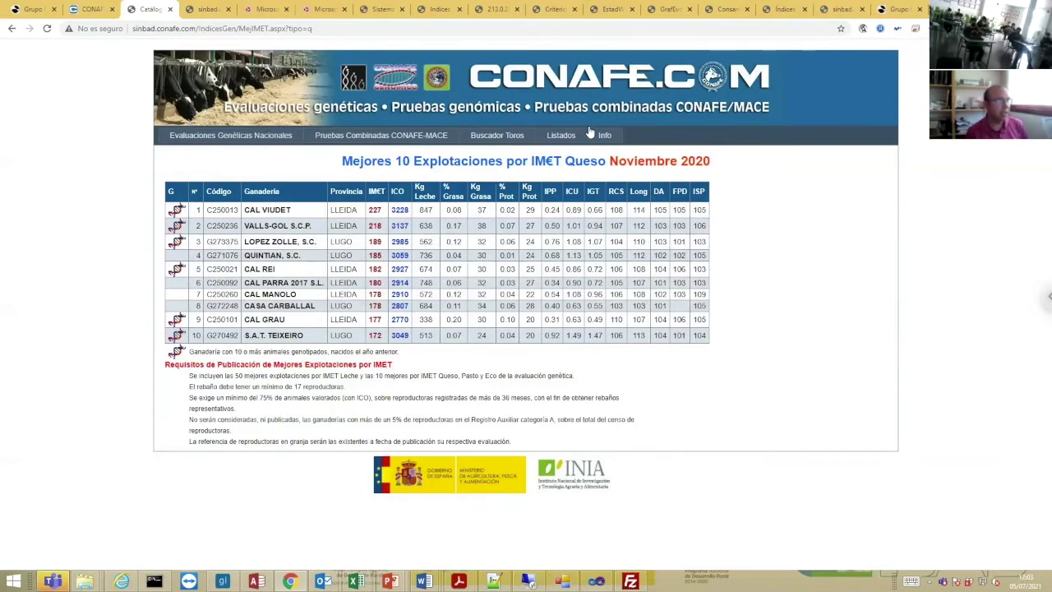
mouse_move(605, 137)
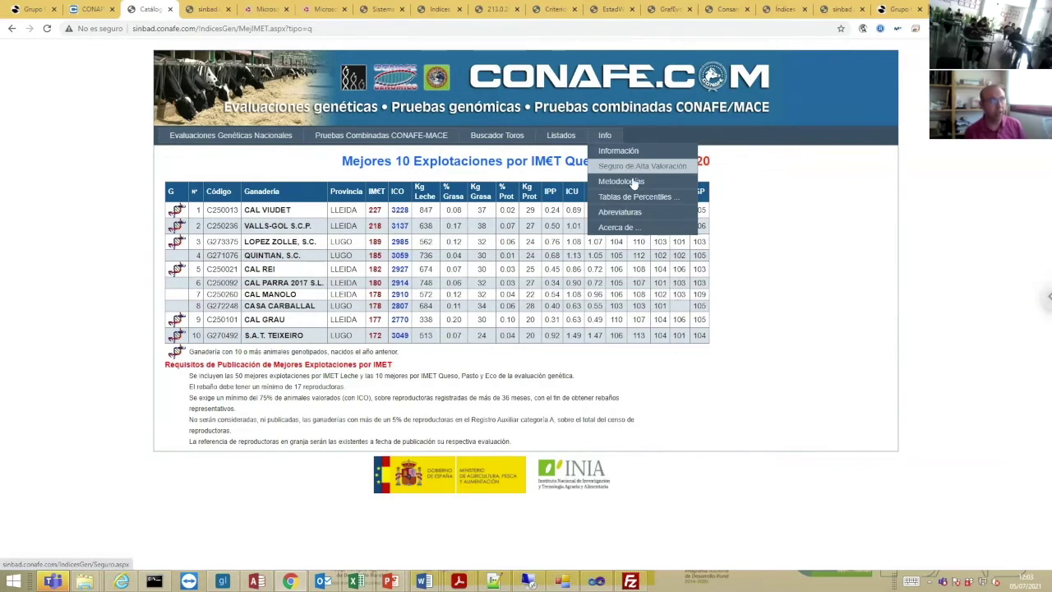
mouse_move(633, 182)
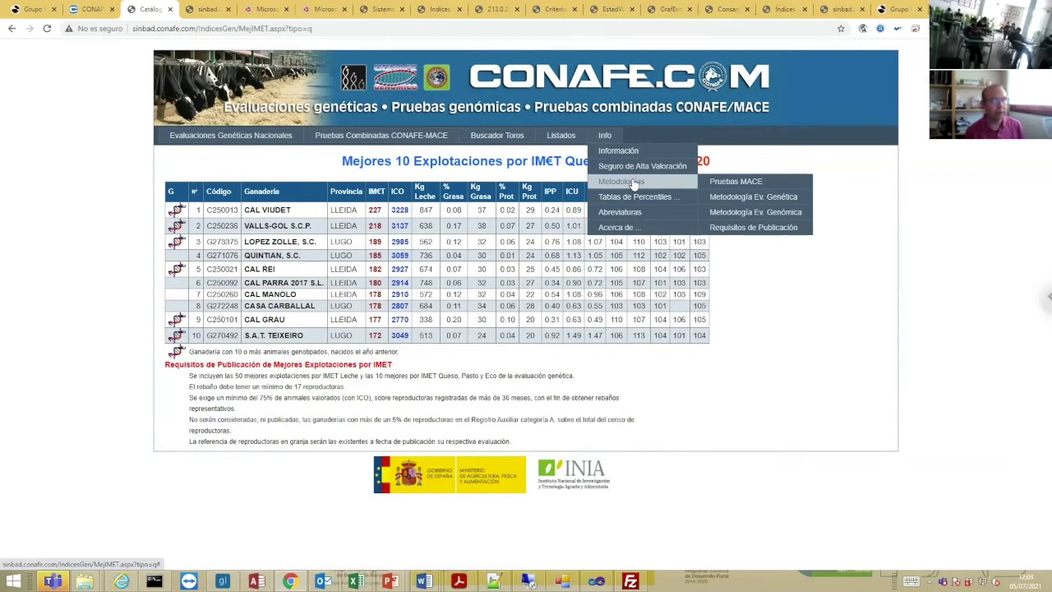
mouse_move(657, 205)
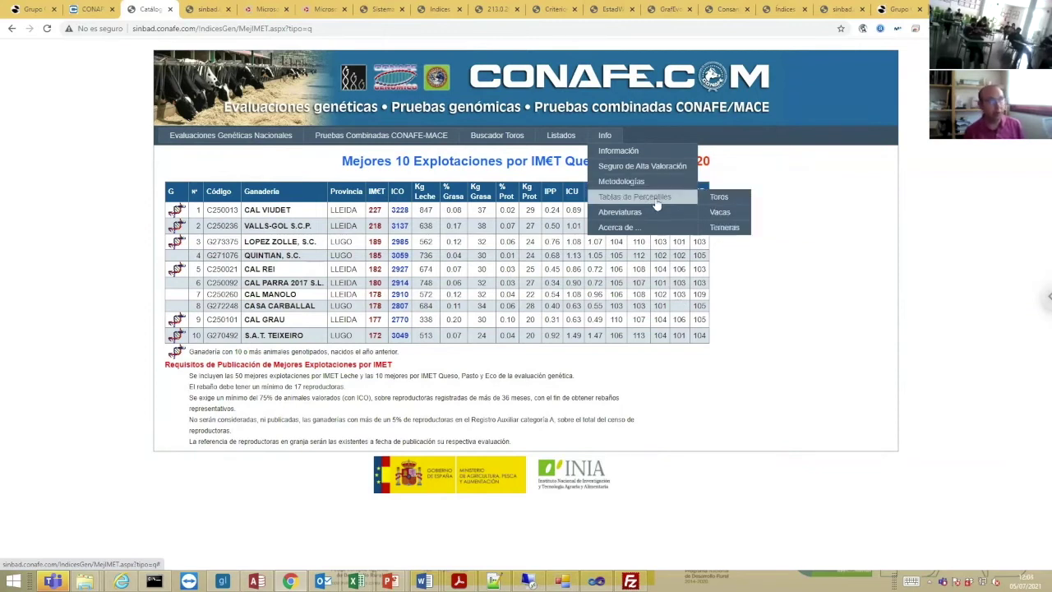
Open the Tabla de Percentiles de Toros and scroll through its per-trait percentiles.
click(719, 199)
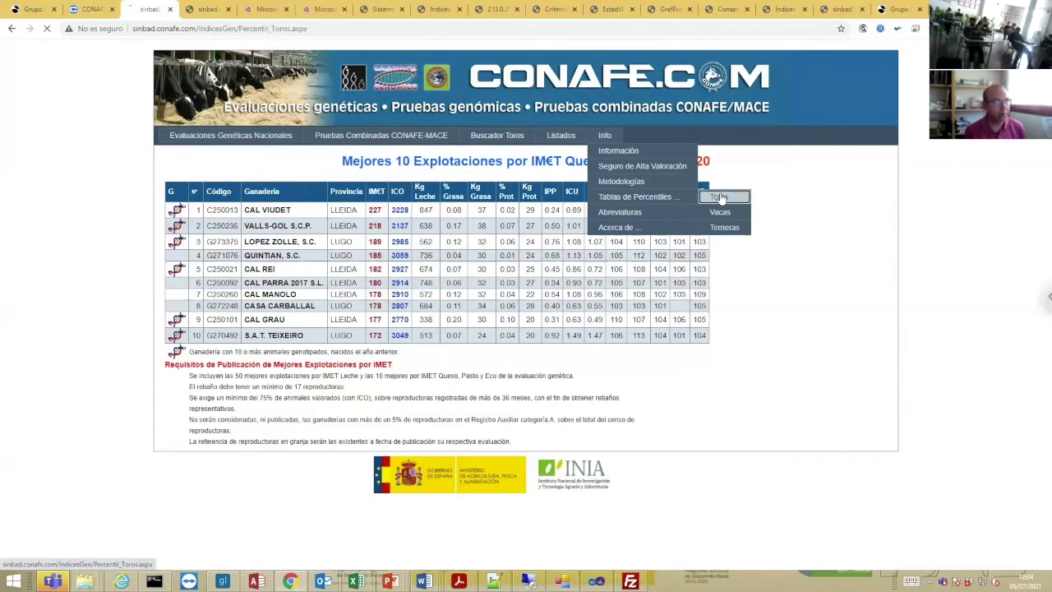
scroll(390, 410, down, 3)
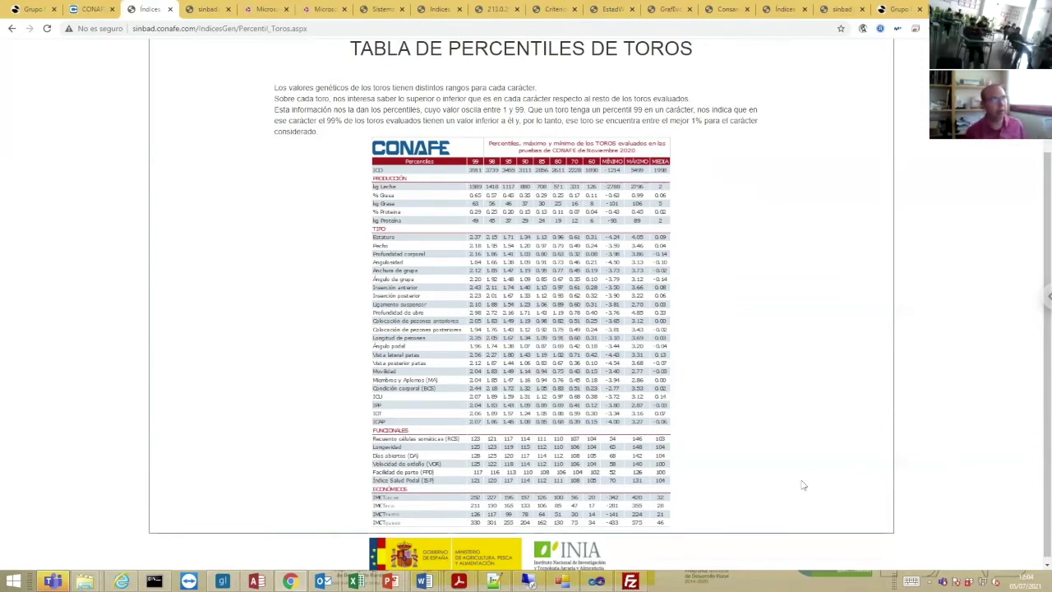
scroll(820, 435, up, 1)
scroll(820, 434, up, 3)
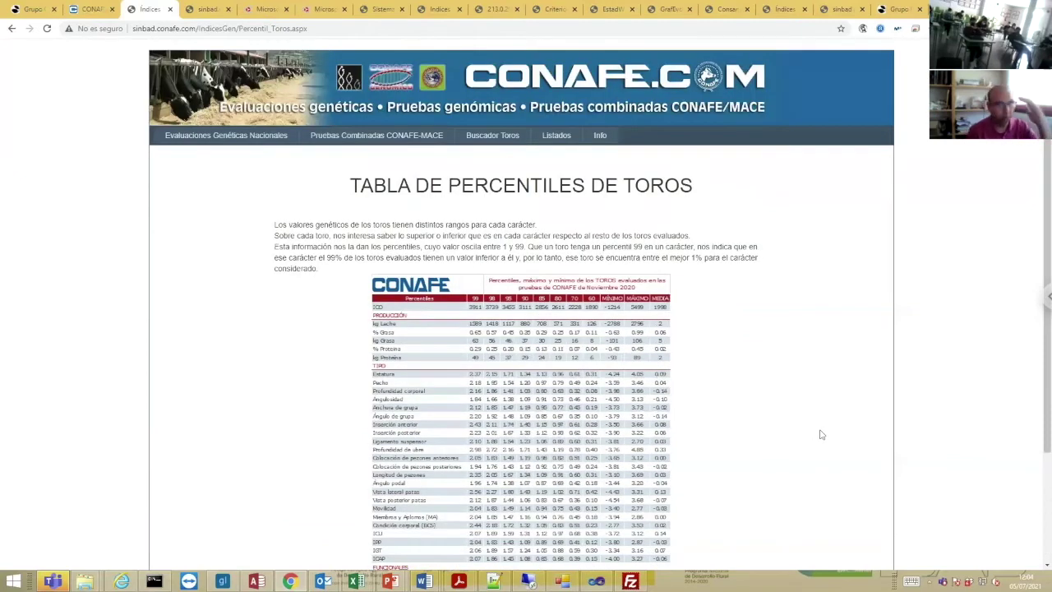
mouse_move(600, 136)
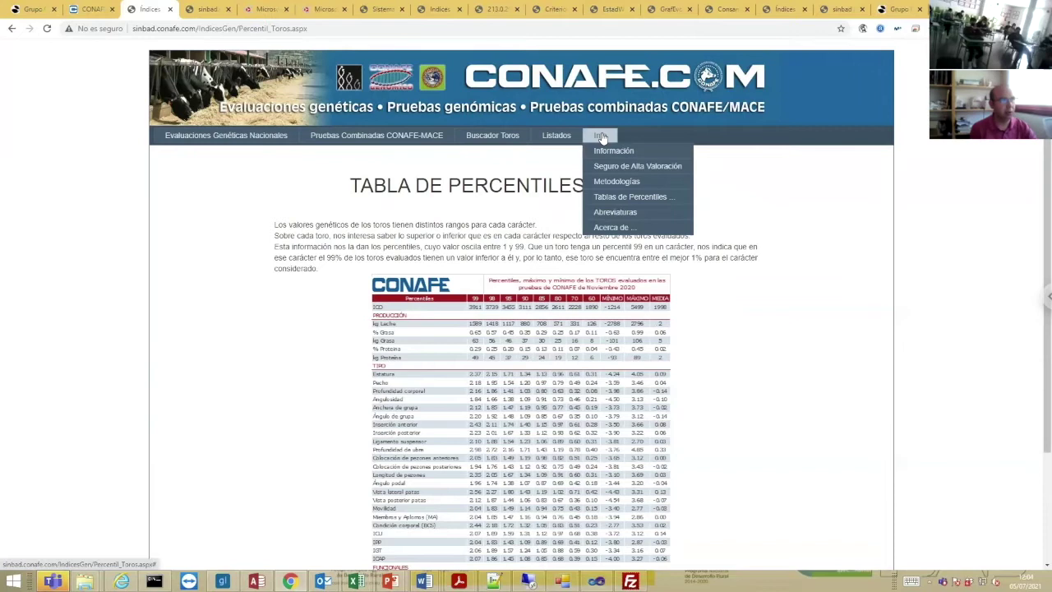
click(626, 216)
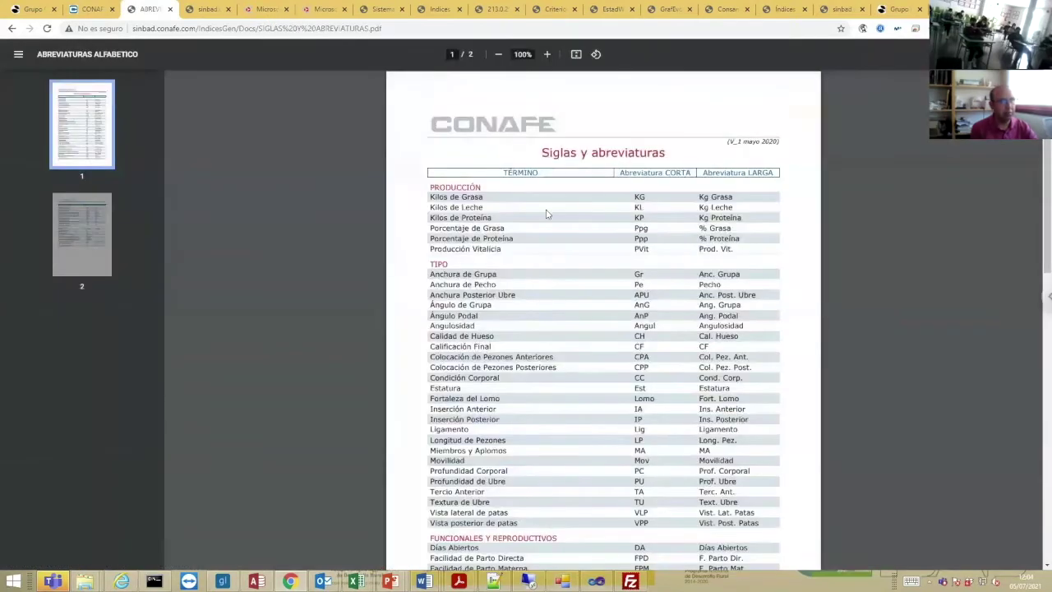
scroll(546, 213, down, 3)
scroll(546, 214, up, 3)
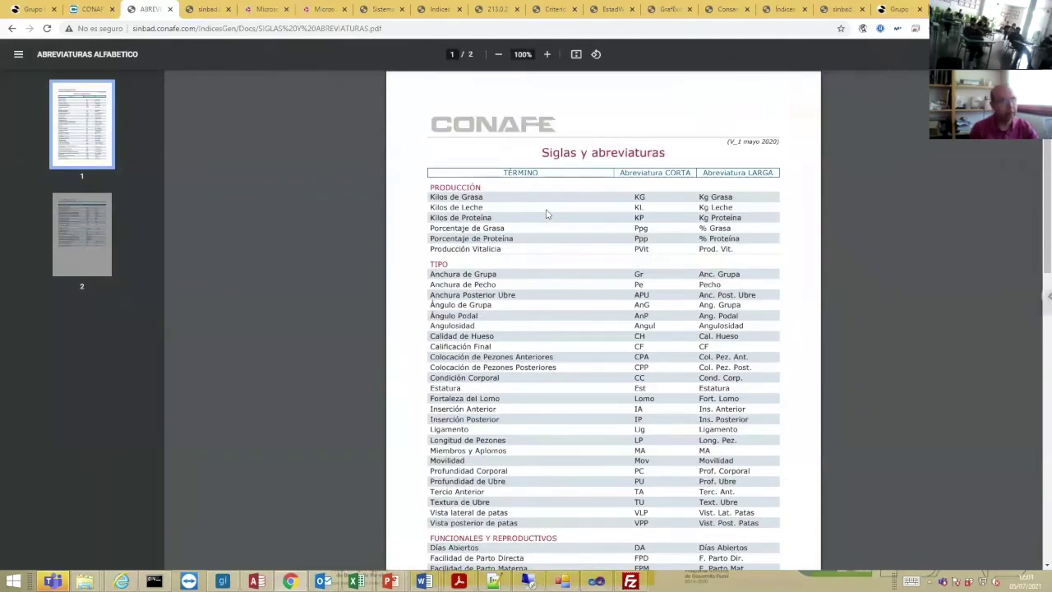
scroll(624, 315, down, 1)
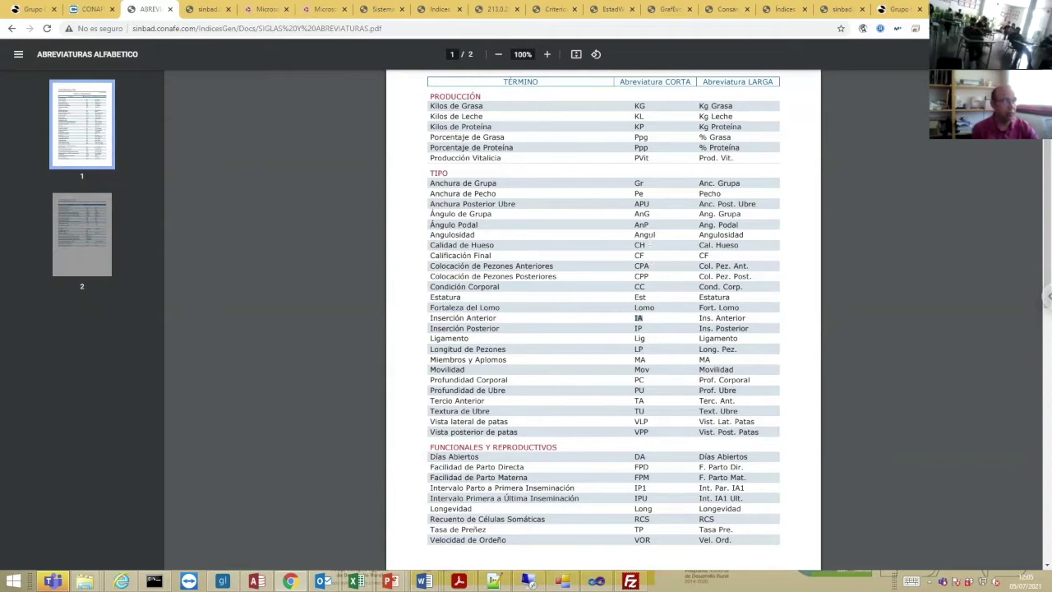
drag(634, 224, 647, 229)
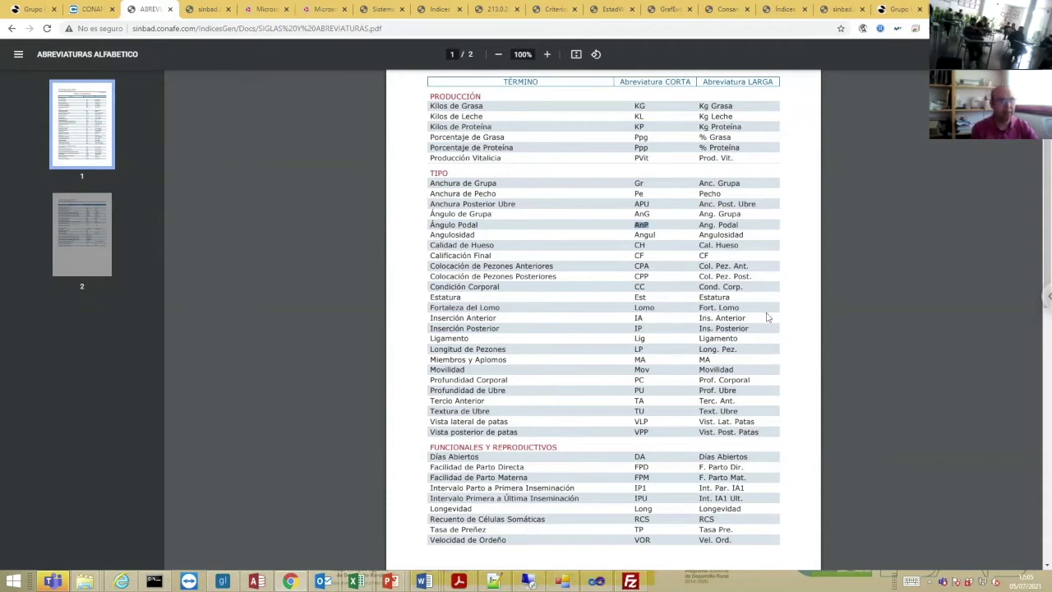
click(648, 224)
double_click(645, 224)
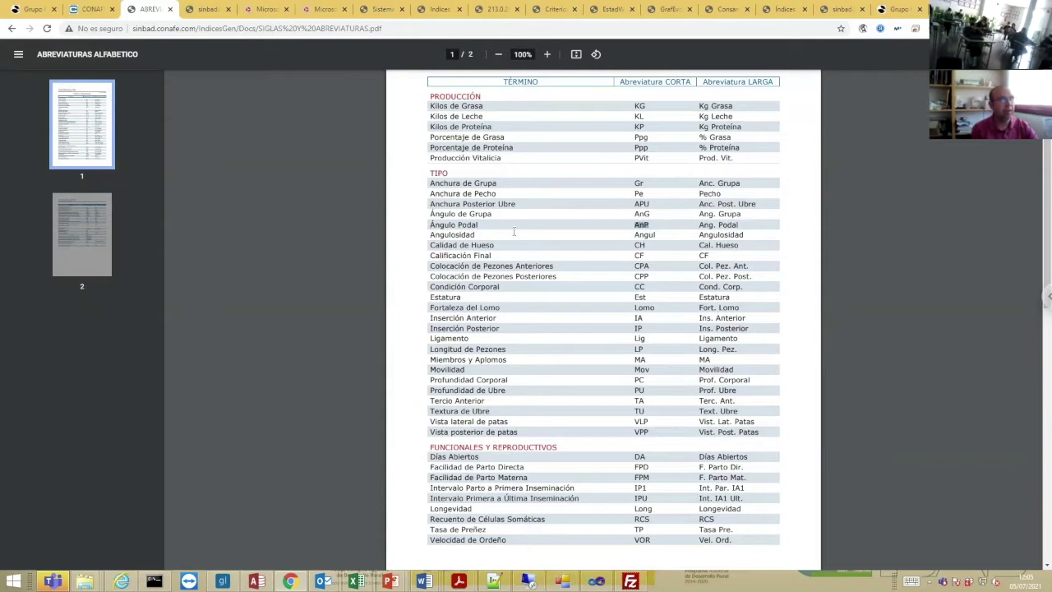
double_click(638, 193)
scroll(644, 374, up, 2)
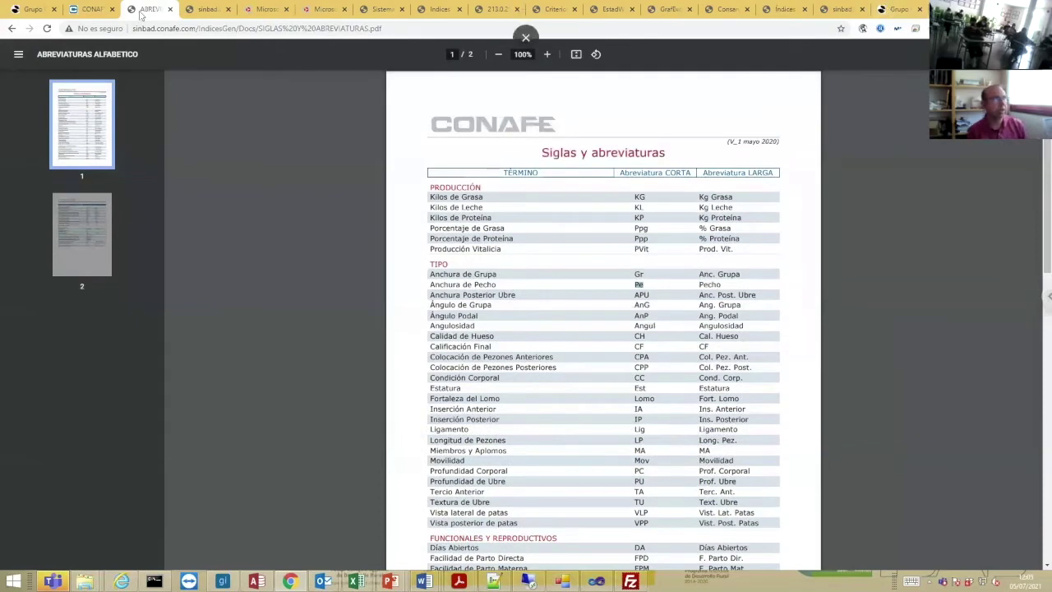
click(105, 16)
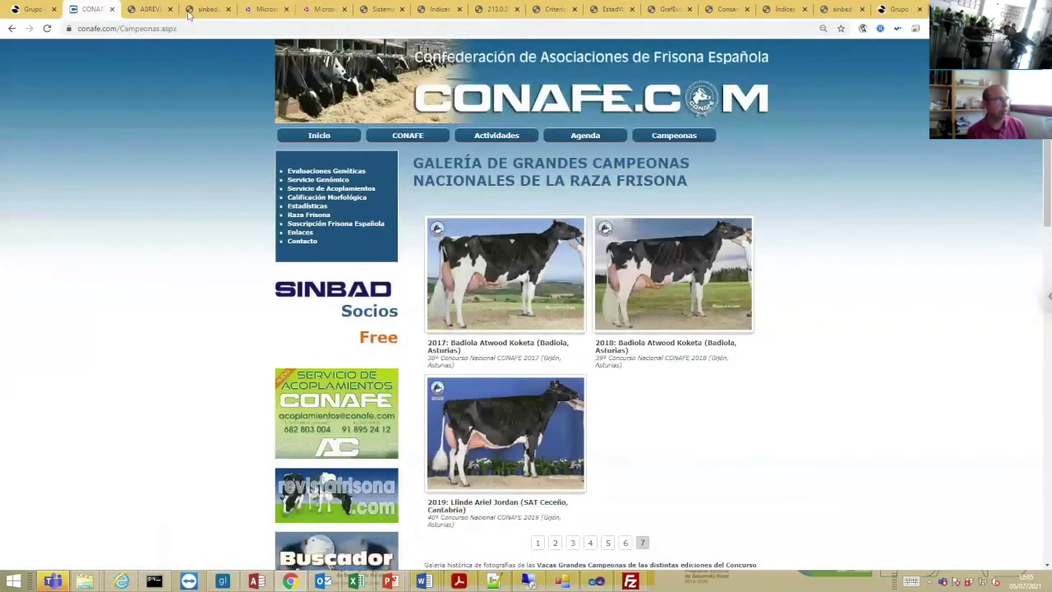
Open the Evaluaciones Genéticas sire catalogue (sinbad IndicesGen) in a new tab.
click(332, 172)
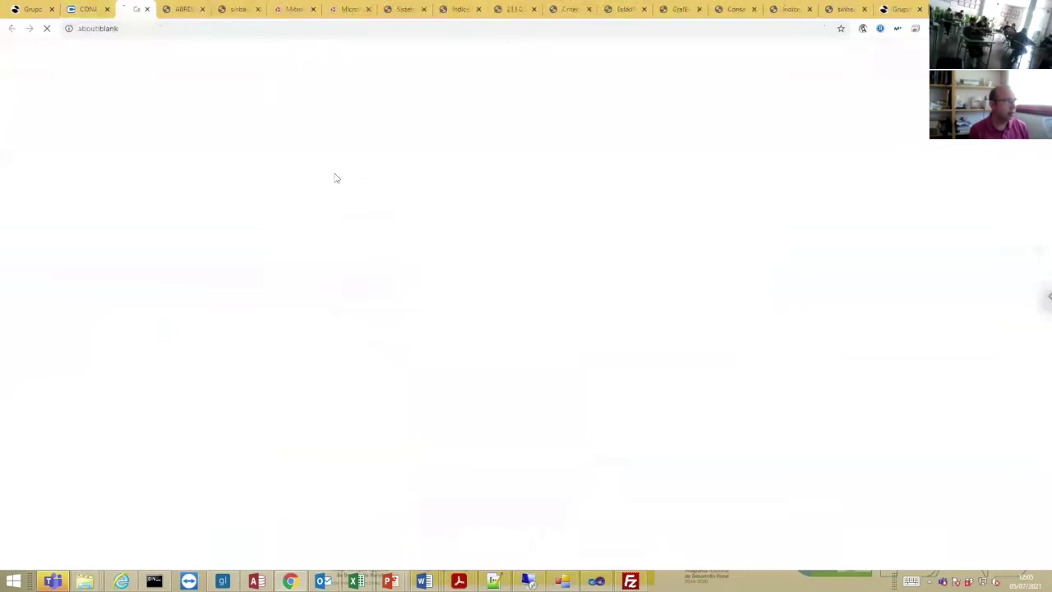
mouse_move(602, 138)
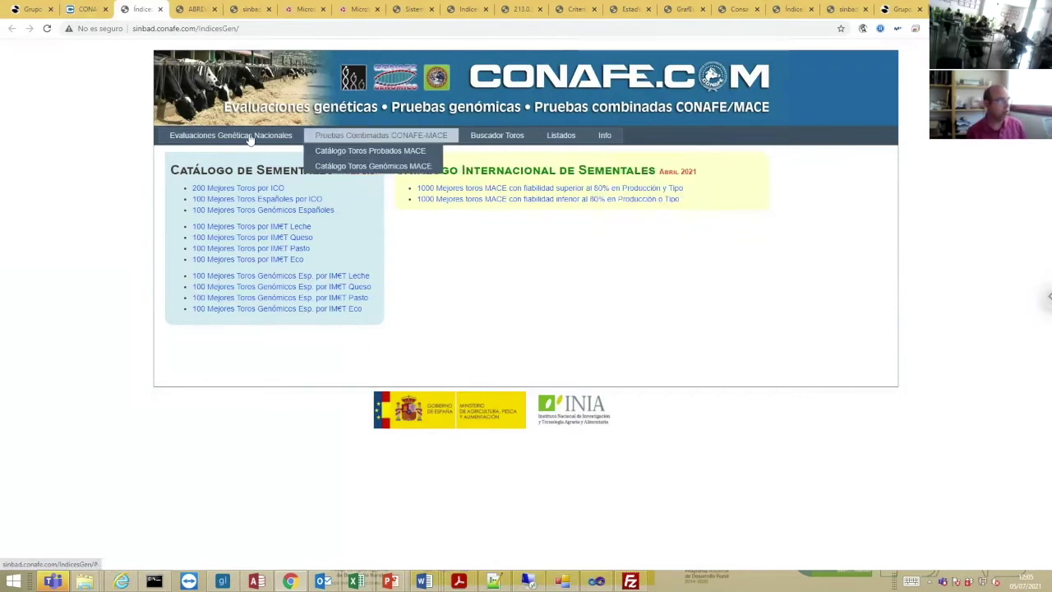
mouse_move(234, 136)
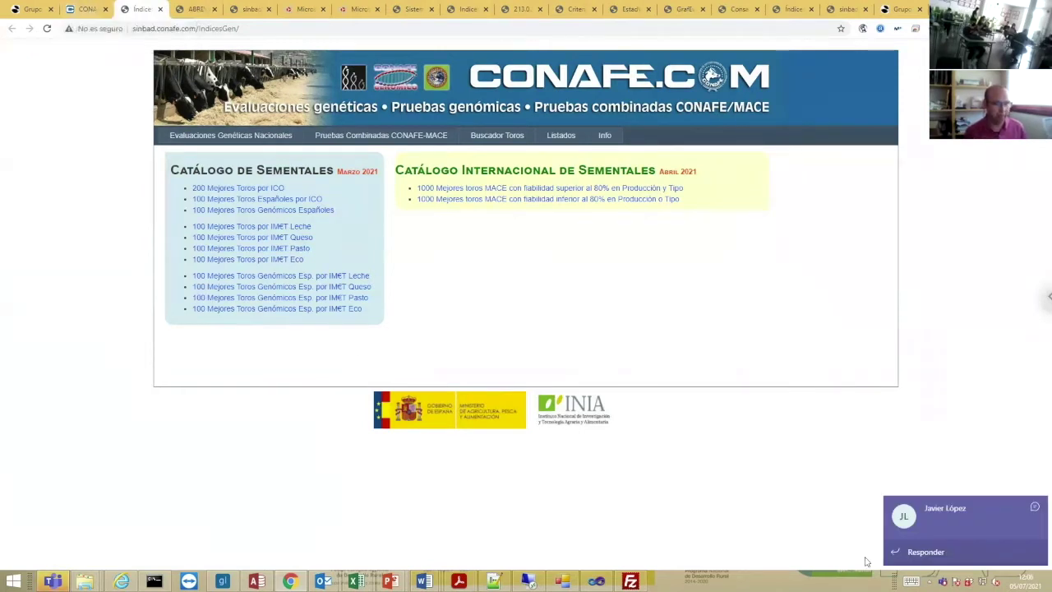
Dismiss the chat notifications and return to the CONAFE champions gallery tab.
click(1033, 513)
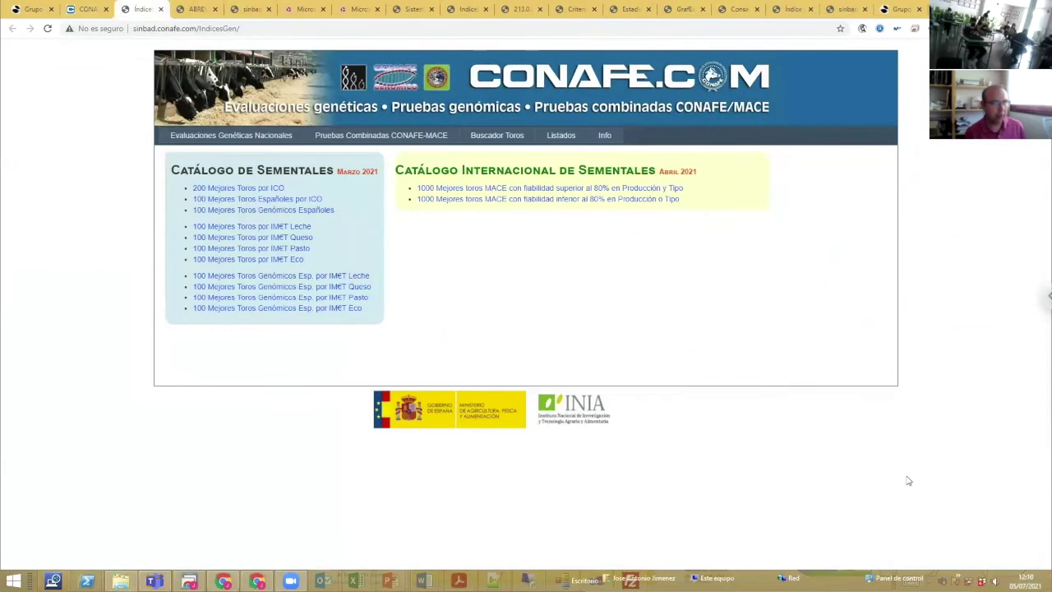
click(100, 6)
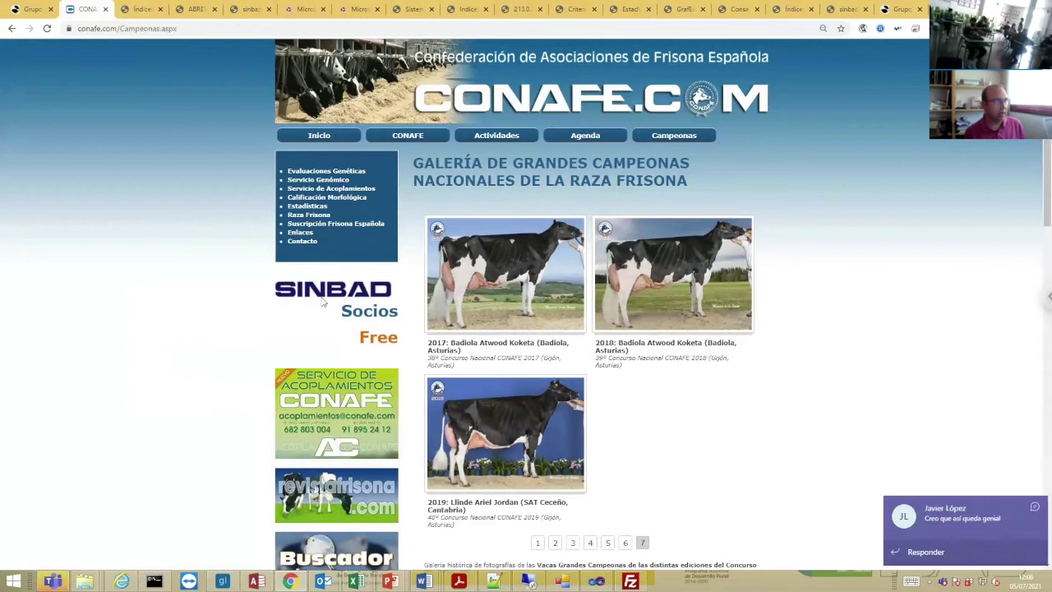
click(1033, 508)
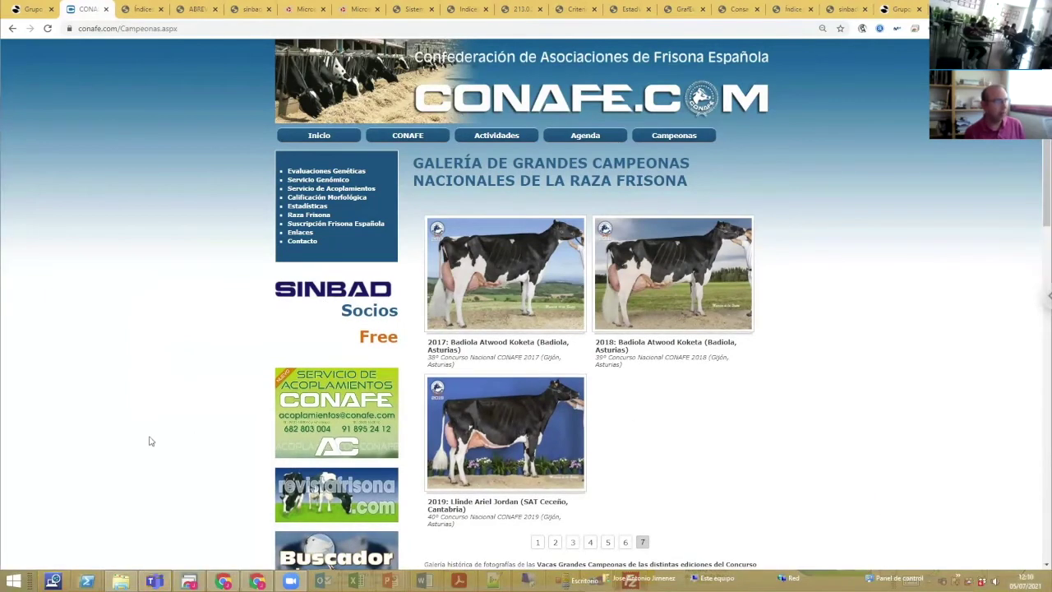
mouse_move(629, 580)
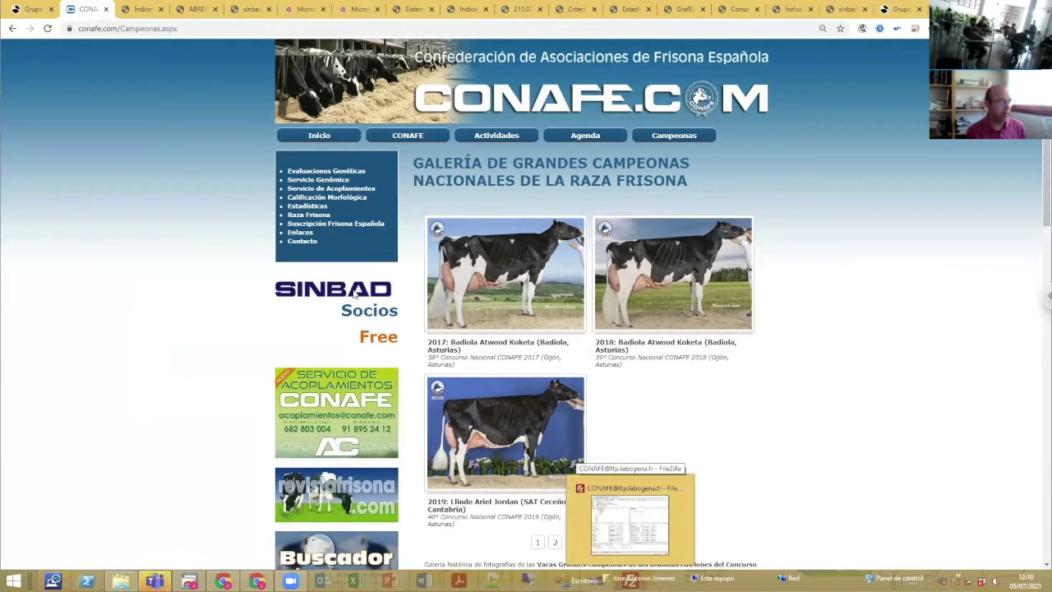
Log in to the SINBAD members intranet with the saved credentials.
click(372, 315)
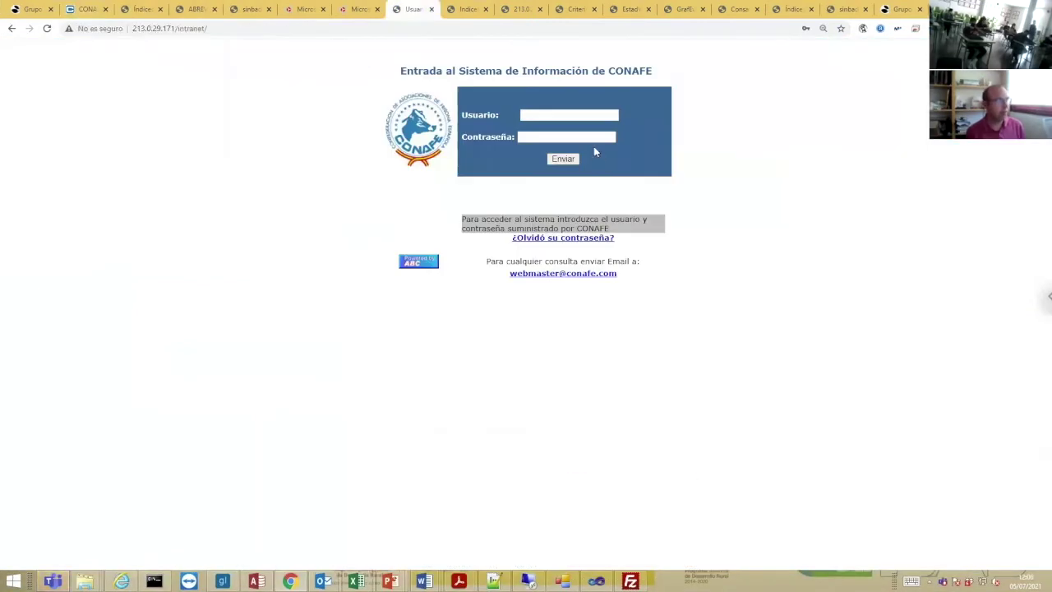
click(564, 119)
click(555, 139)
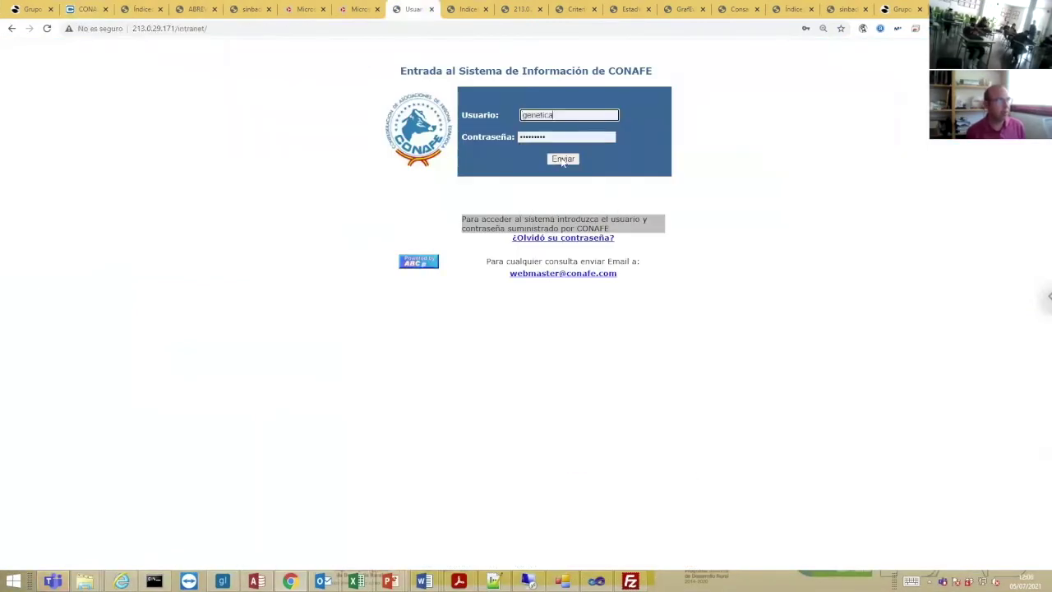
click(563, 160)
click(537, 256)
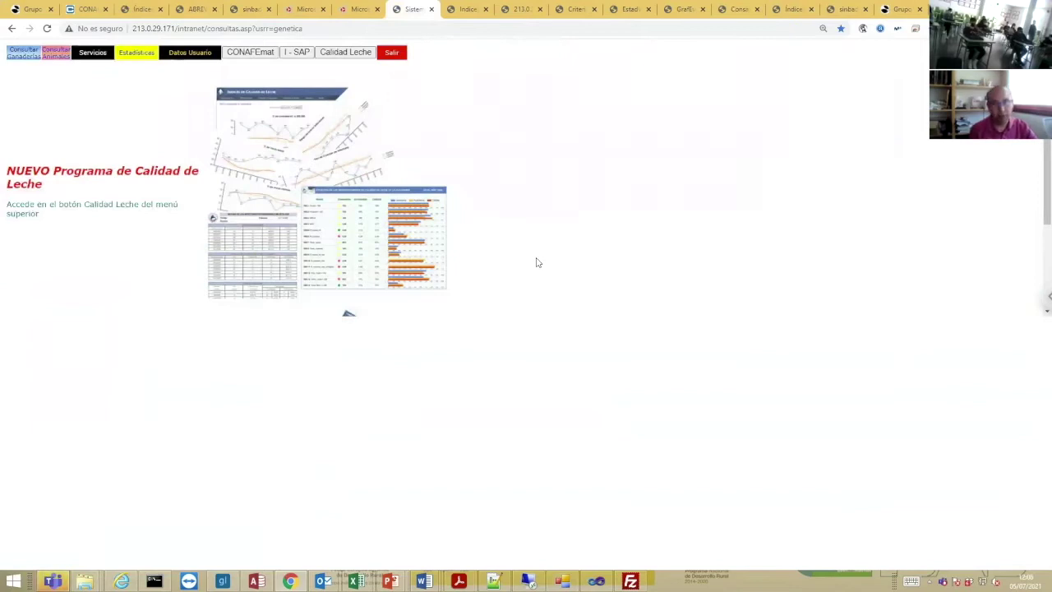
Look up herd code S330218 and open its animal list.
click(25, 59)
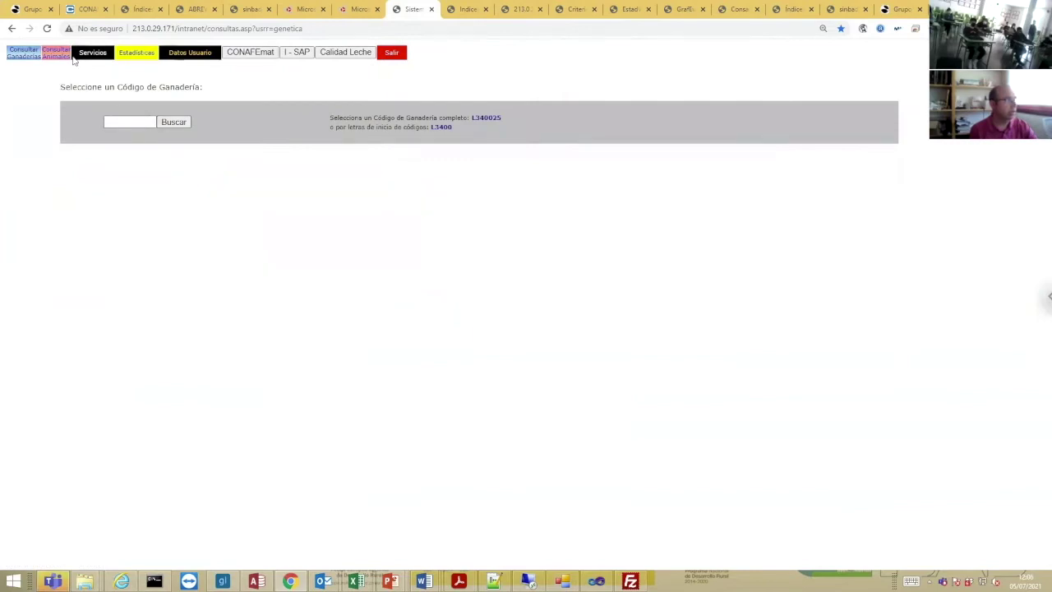
click(126, 124)
text(S)
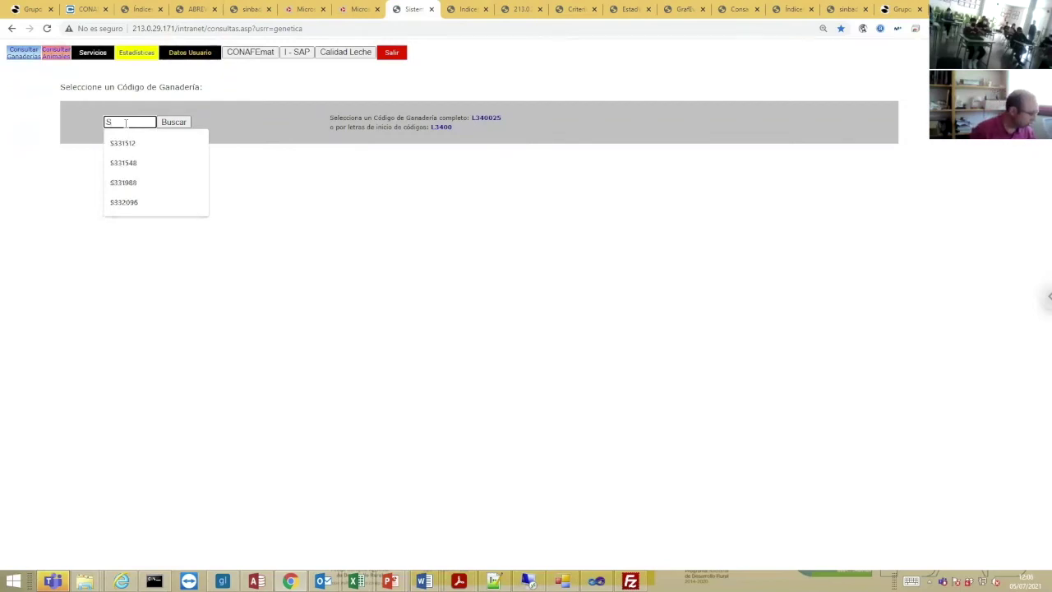
text(33)
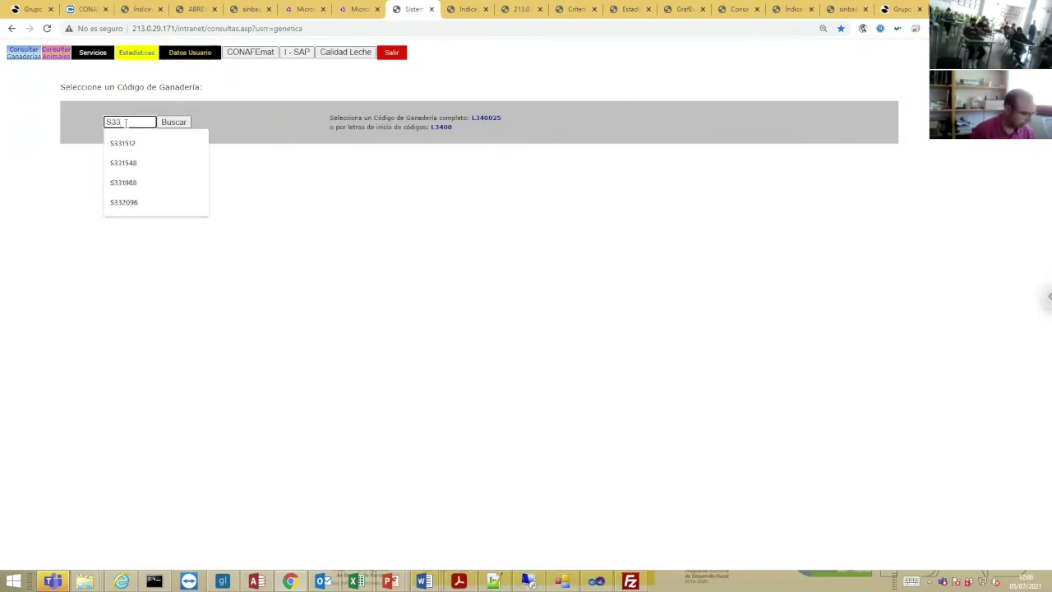
text(0218)
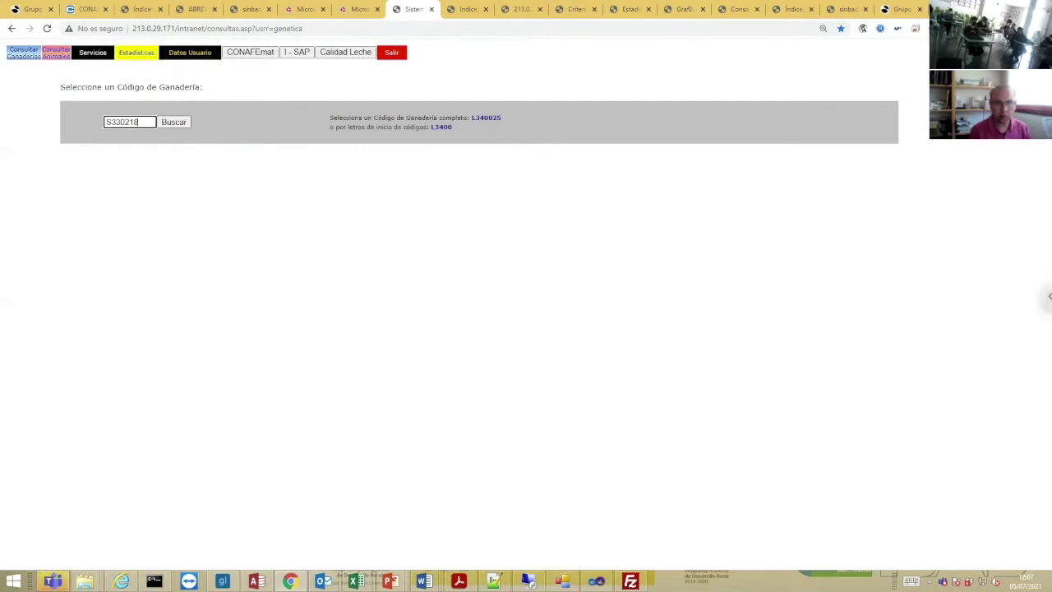
click(172, 124)
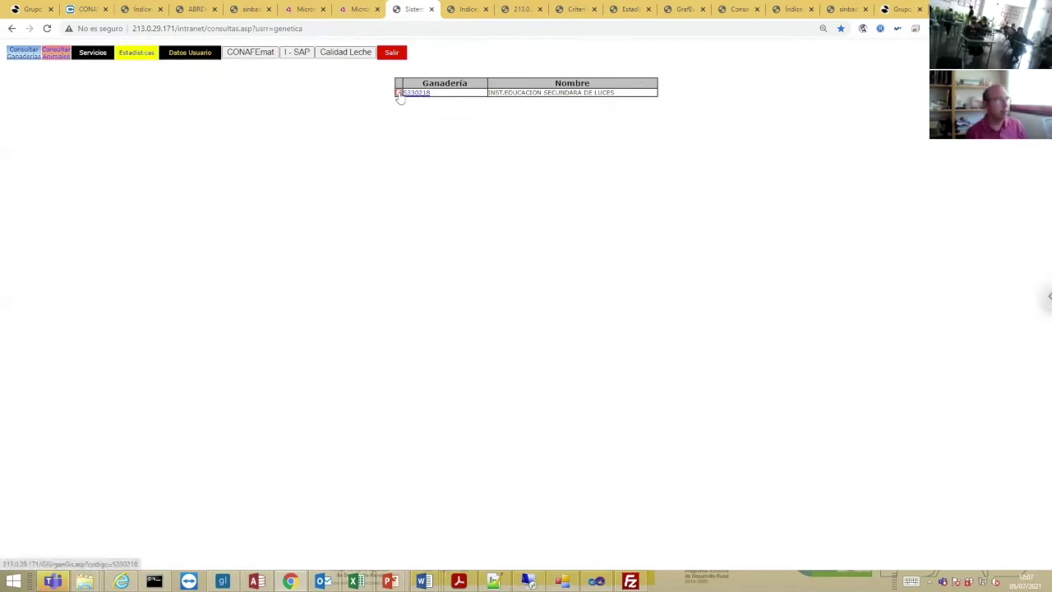
click(398, 93)
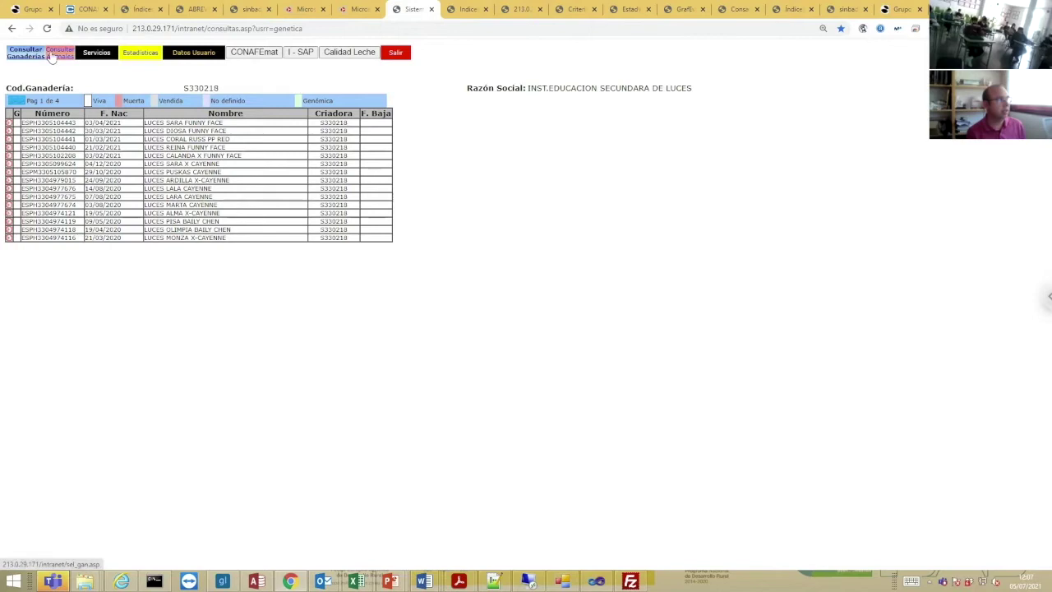
drag(81, 124, 22, 126)
key(ctrl+c)
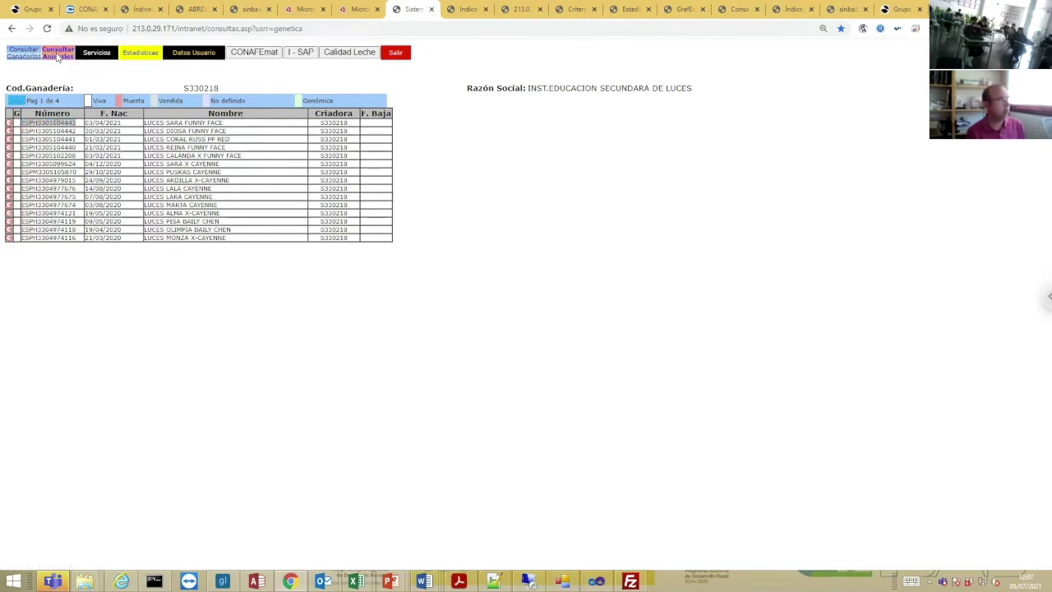
click(56, 53)
click(132, 108)
key(ctrl+v)
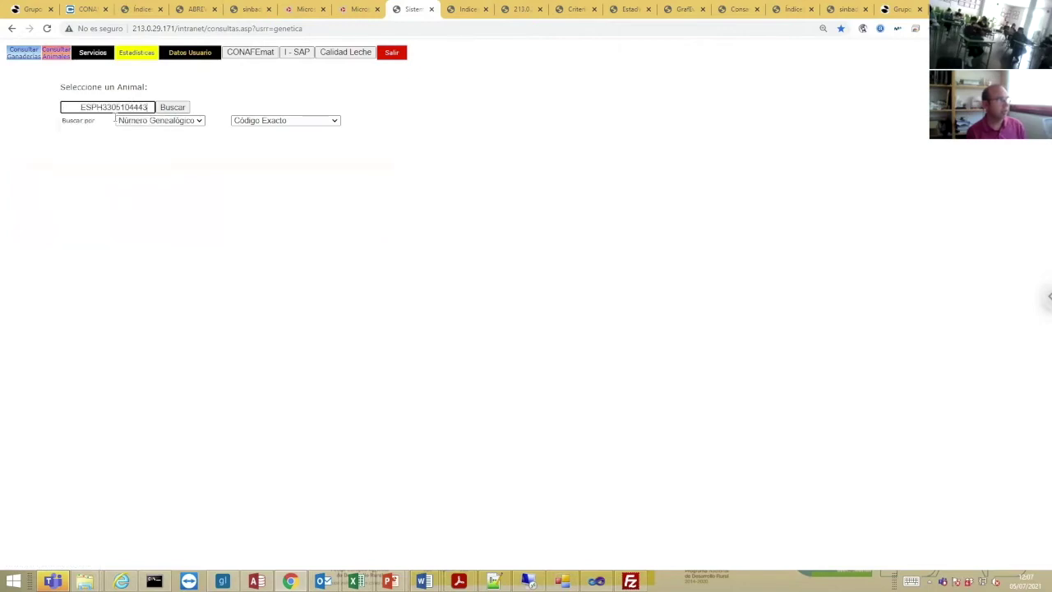
drag(81, 108, 37, 113)
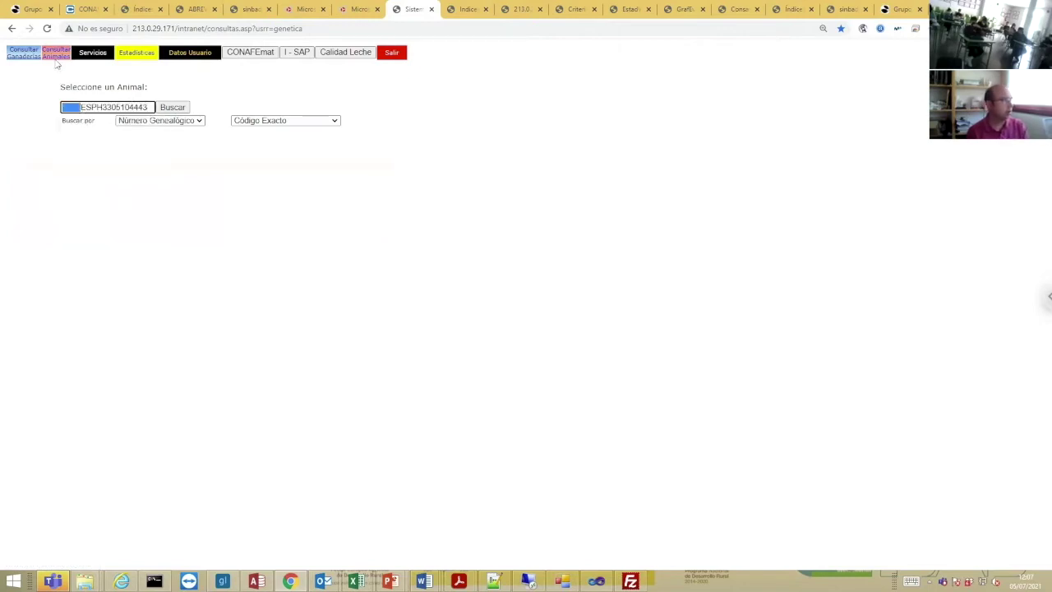
key(Delete)
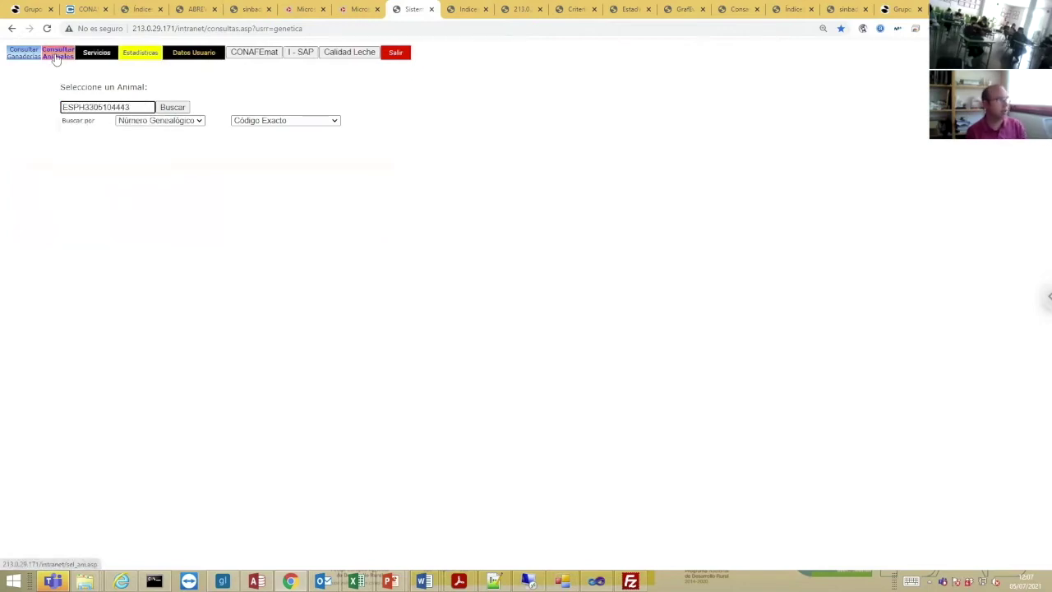
click(172, 108)
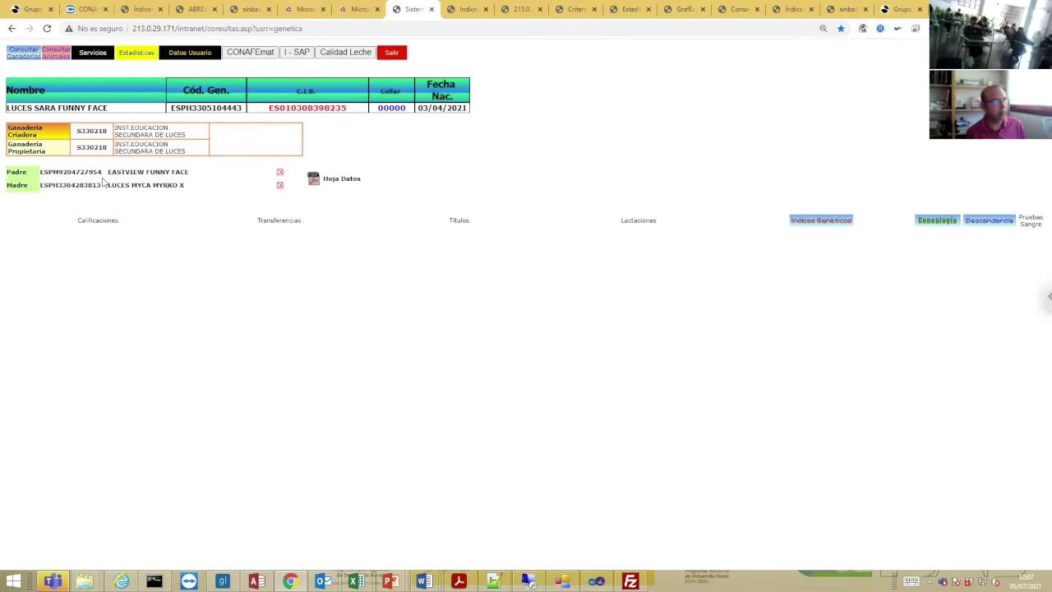
Browse dam LUCES MYCA MYRKO X's classification, lactation and index tabs, then open offspring LUCES SARA FUNNY FACE.
click(279, 187)
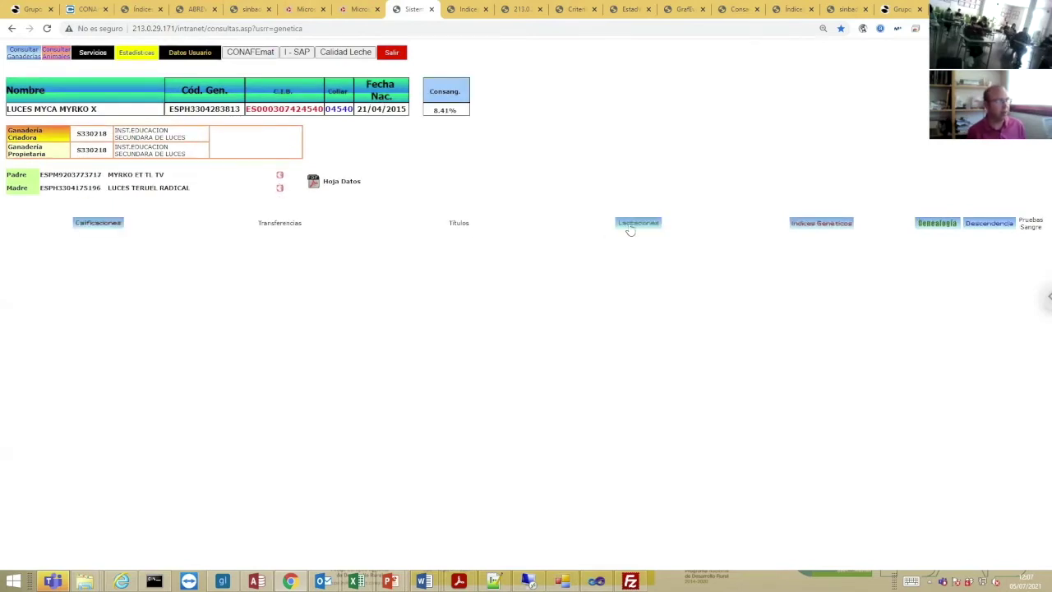
click(88, 225)
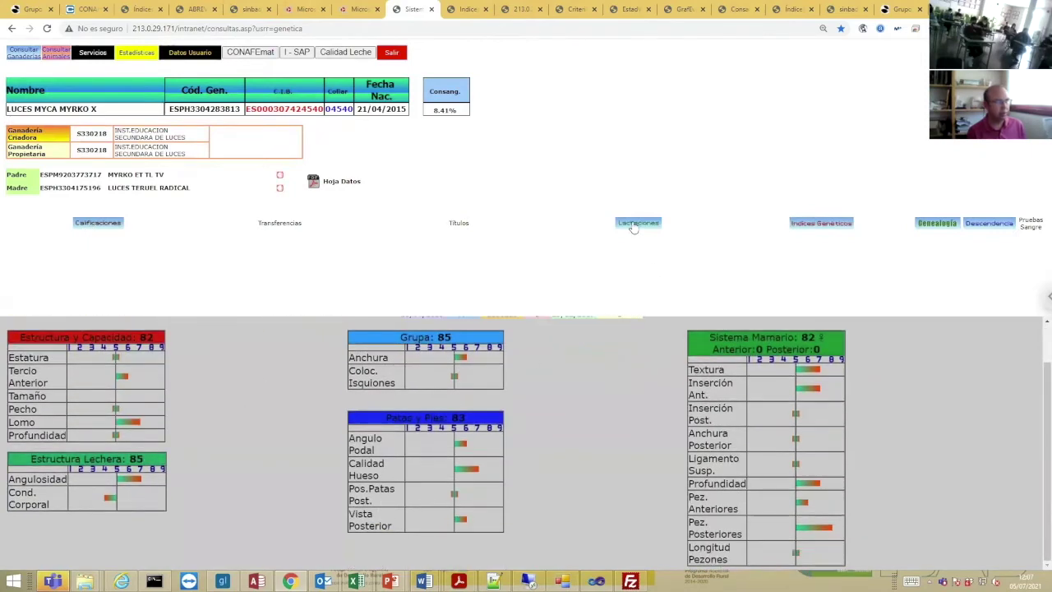
click(630, 224)
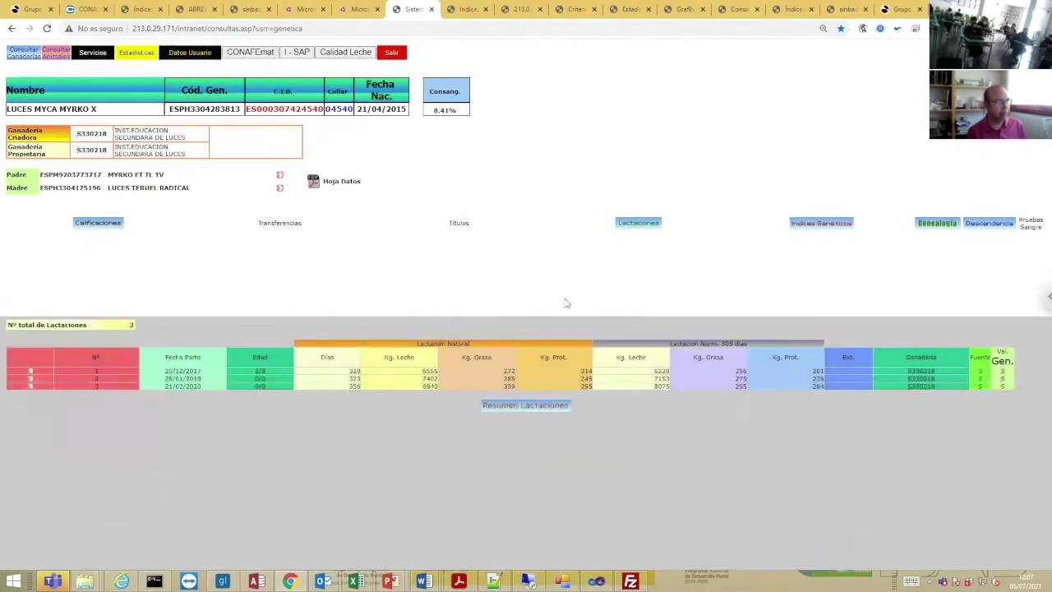
click(820, 225)
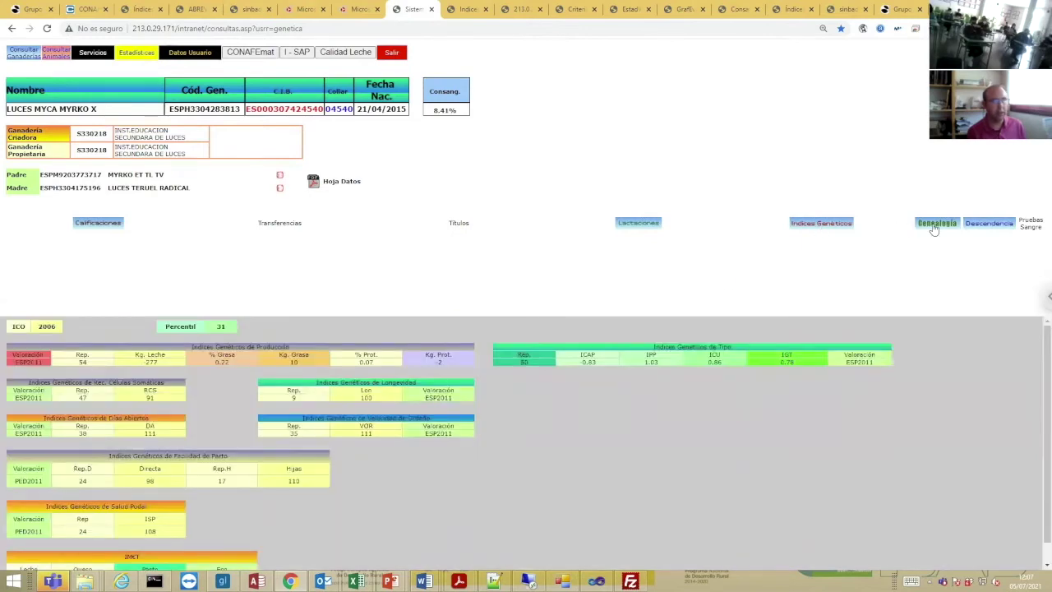
click(993, 226)
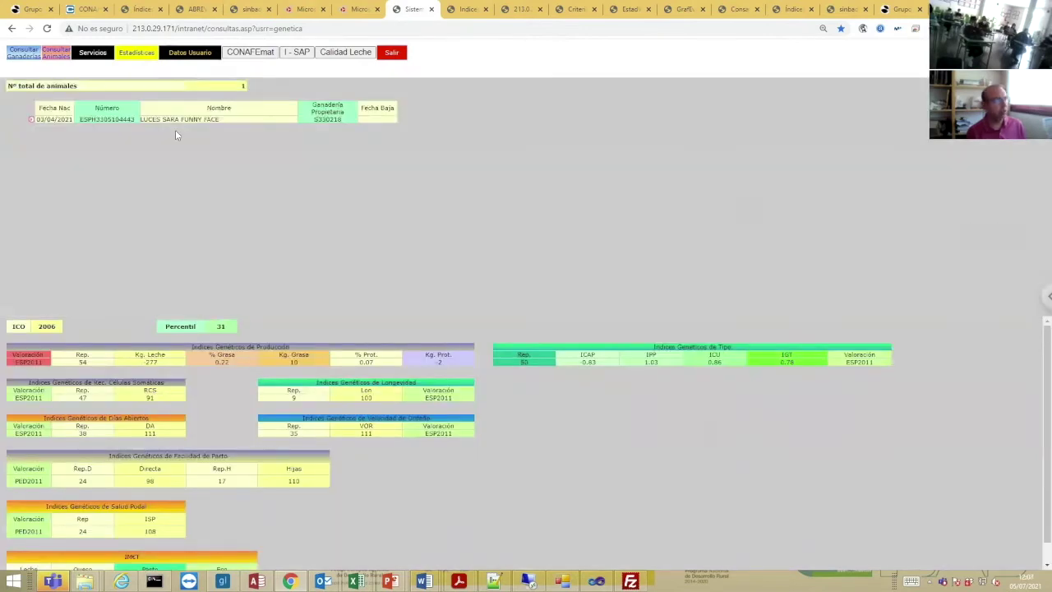
click(31, 120)
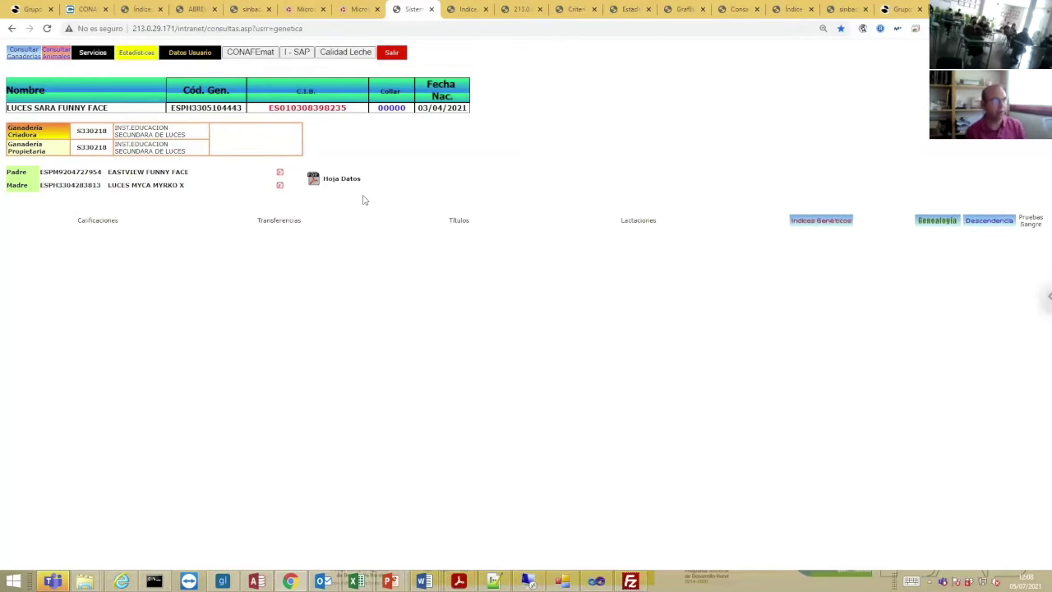
click(313, 178)
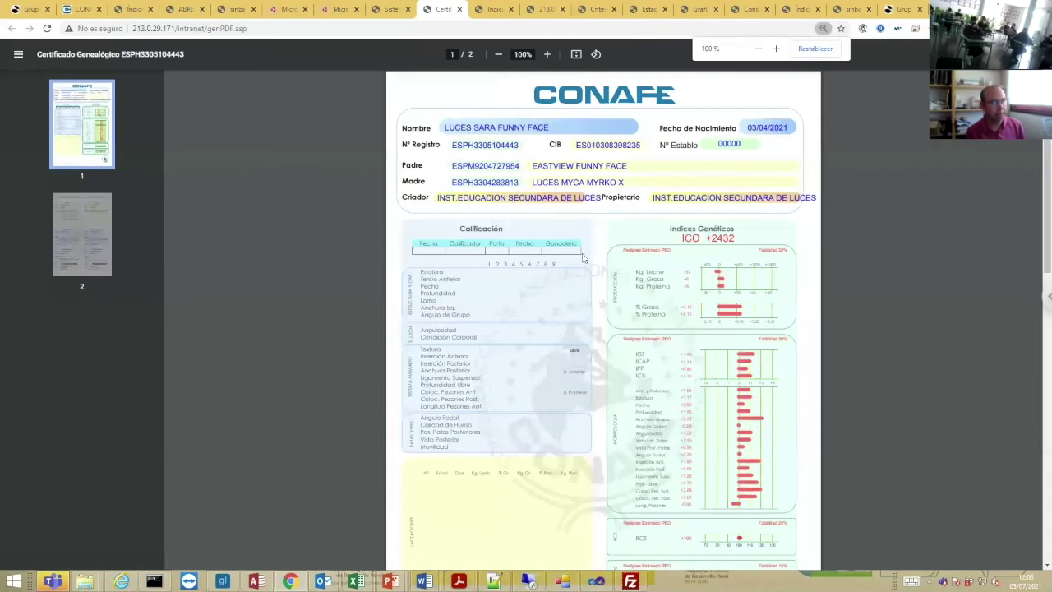
scroll(592, 256, down, 12)
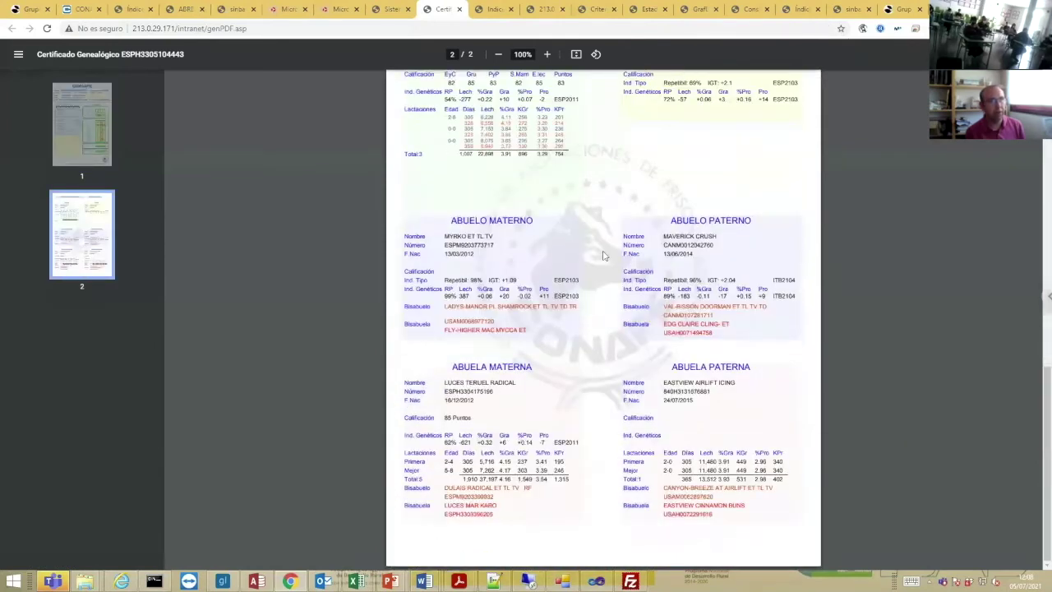
scroll(603, 258, up, 12)
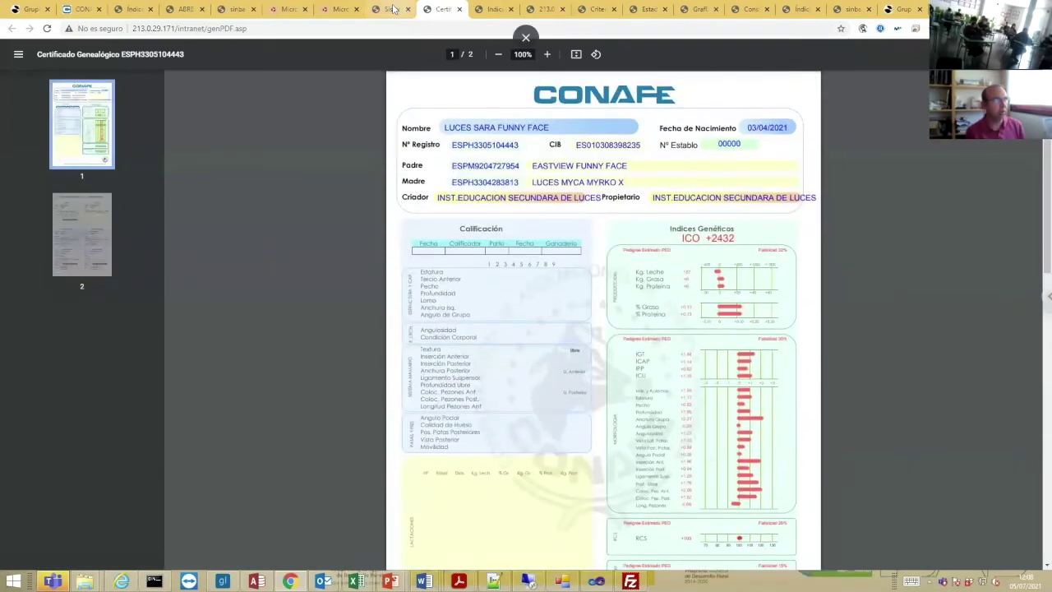
click(393, 9)
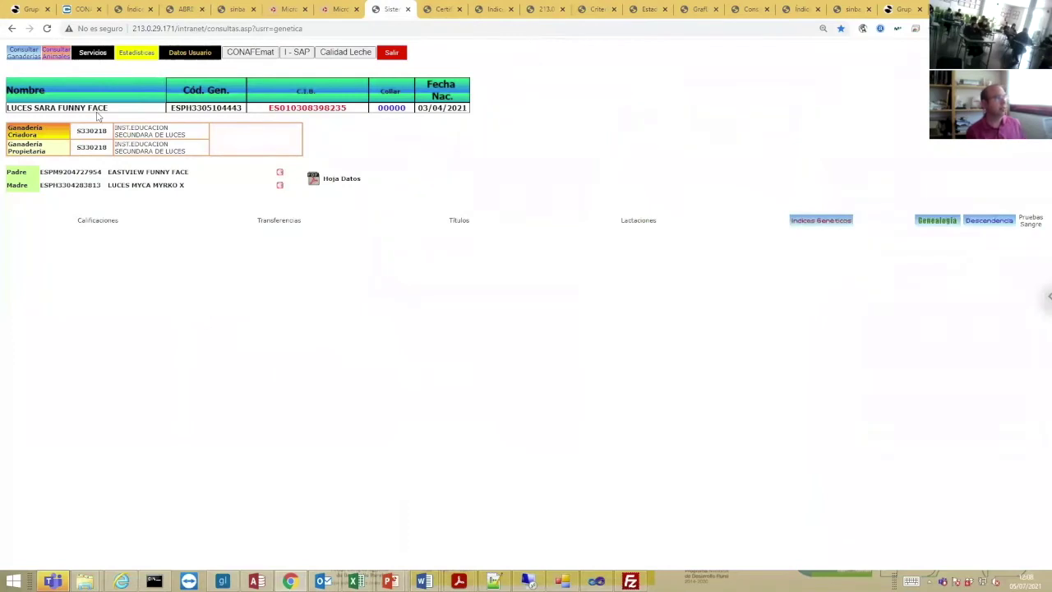
Enter herd S330218 for a genetic indices data request, then start the Consanguinidad herd entry.
click(92, 54)
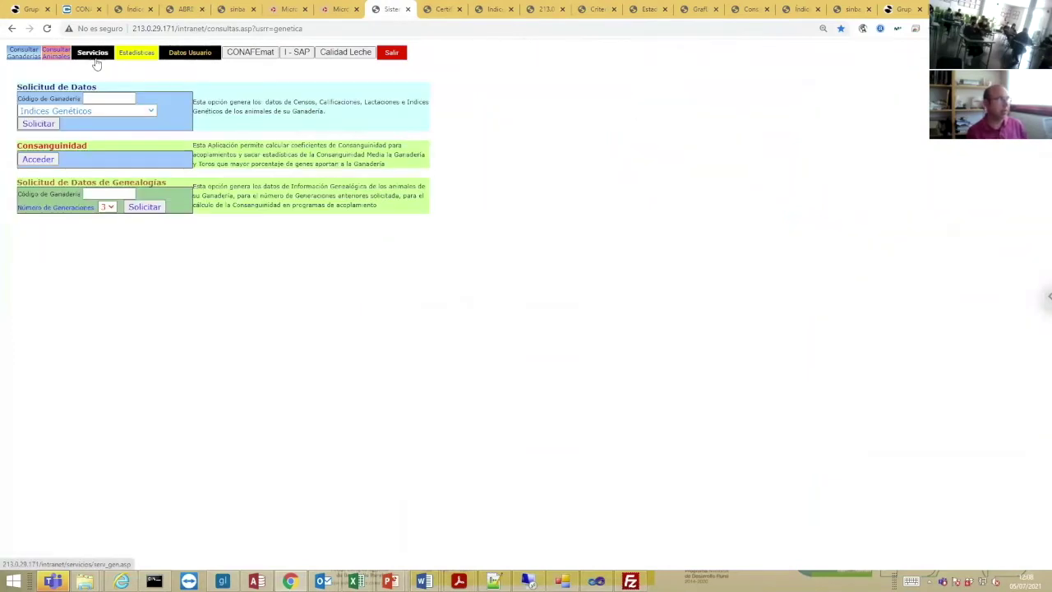
click(112, 98)
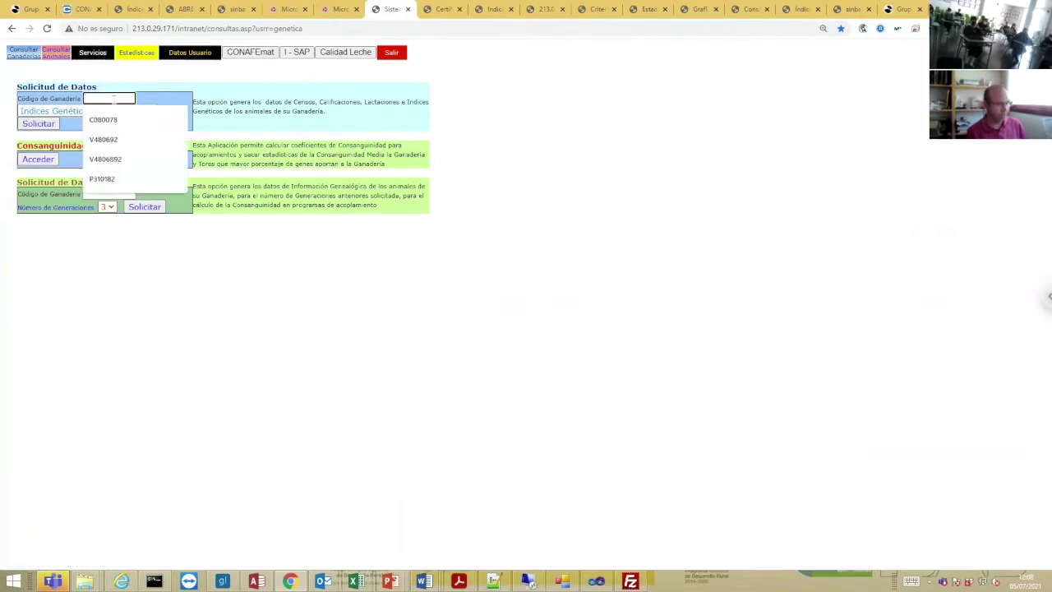
text(S)
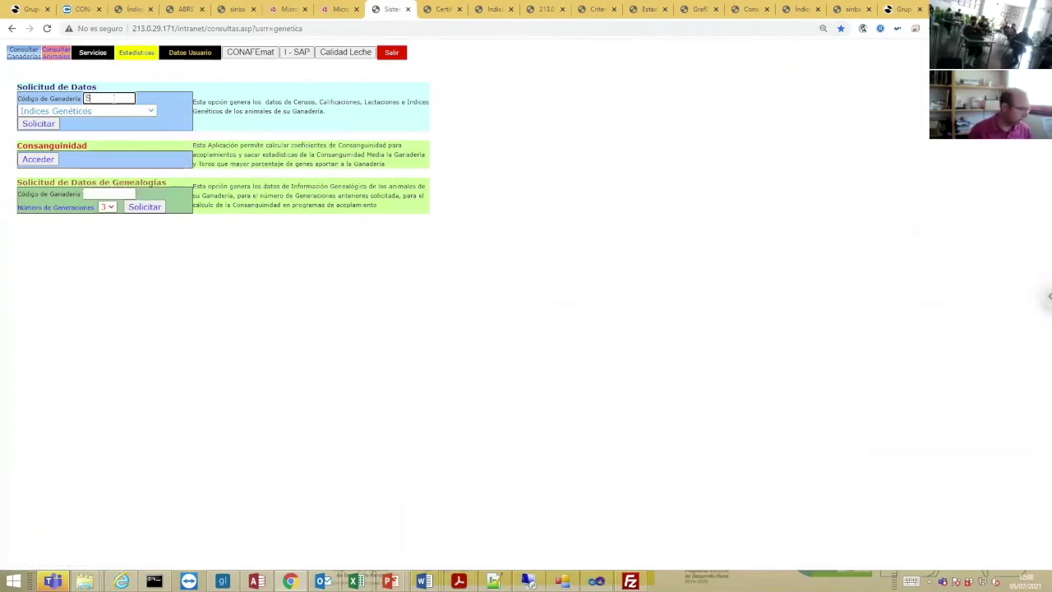
text(330218)
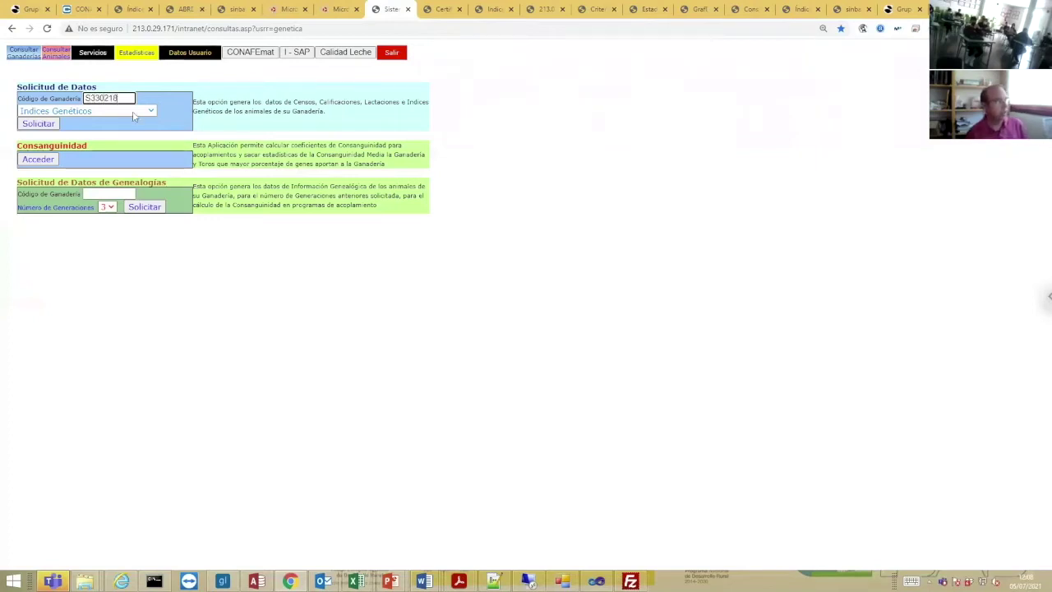
click(152, 113)
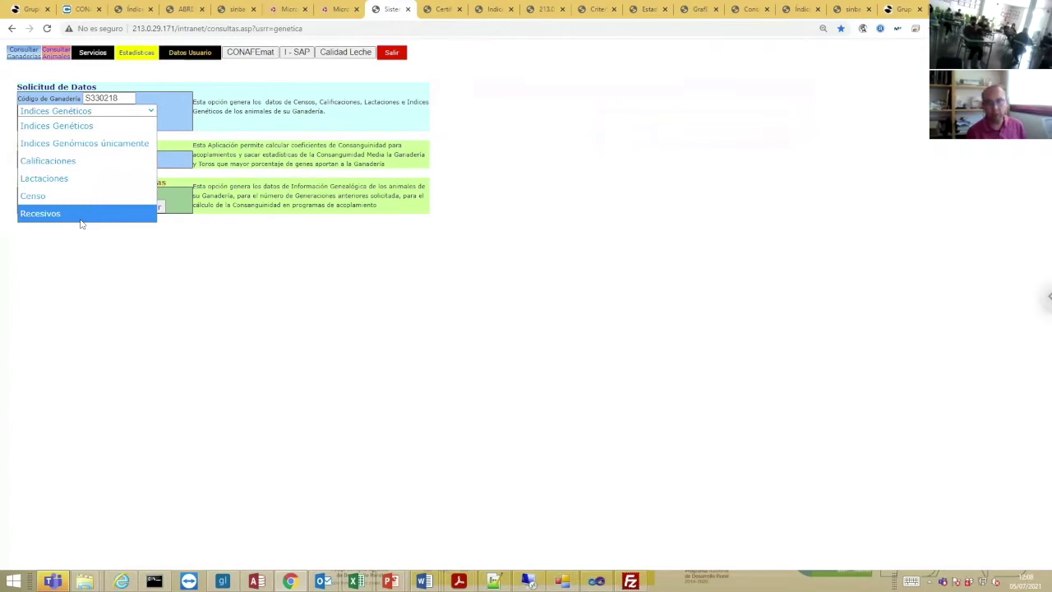
click(134, 277)
click(38, 159)
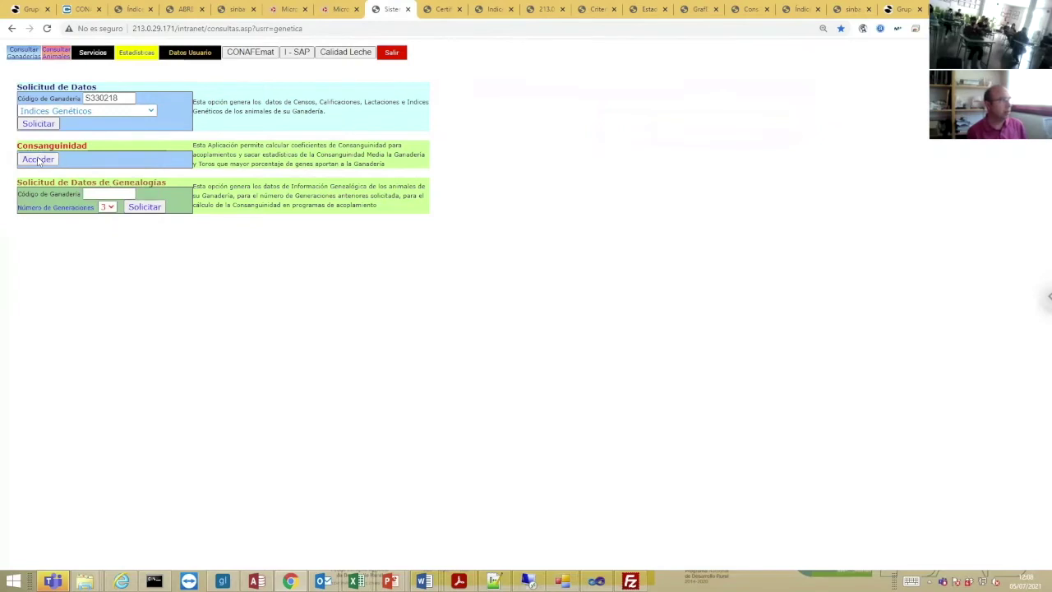
click(232, 222)
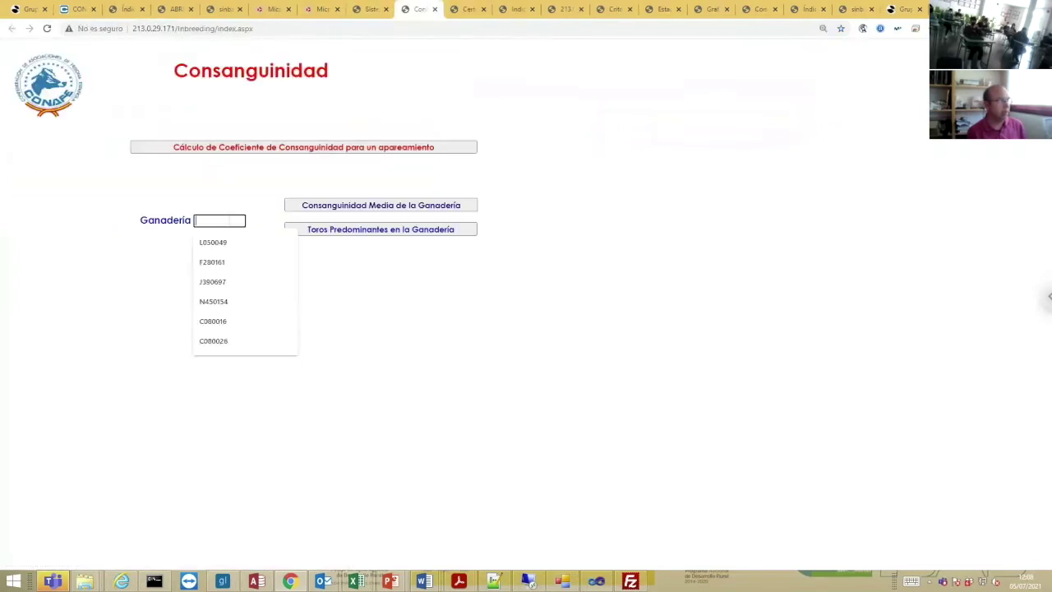
Compute herd S330218's average inbreeding (6.4), review its charts, and return to the Sistema tab.
text(S)
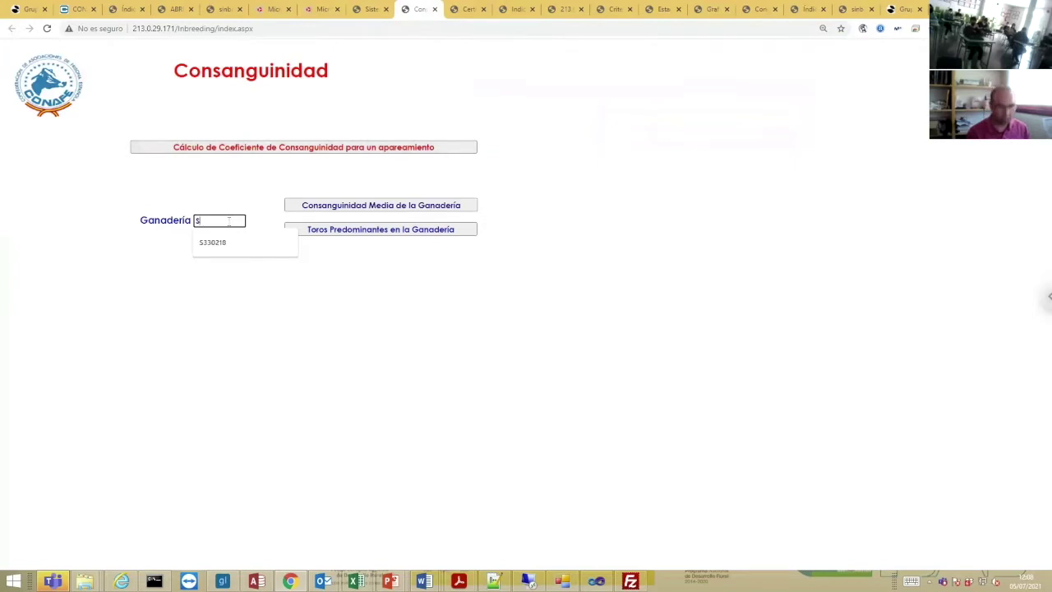
text(330218)
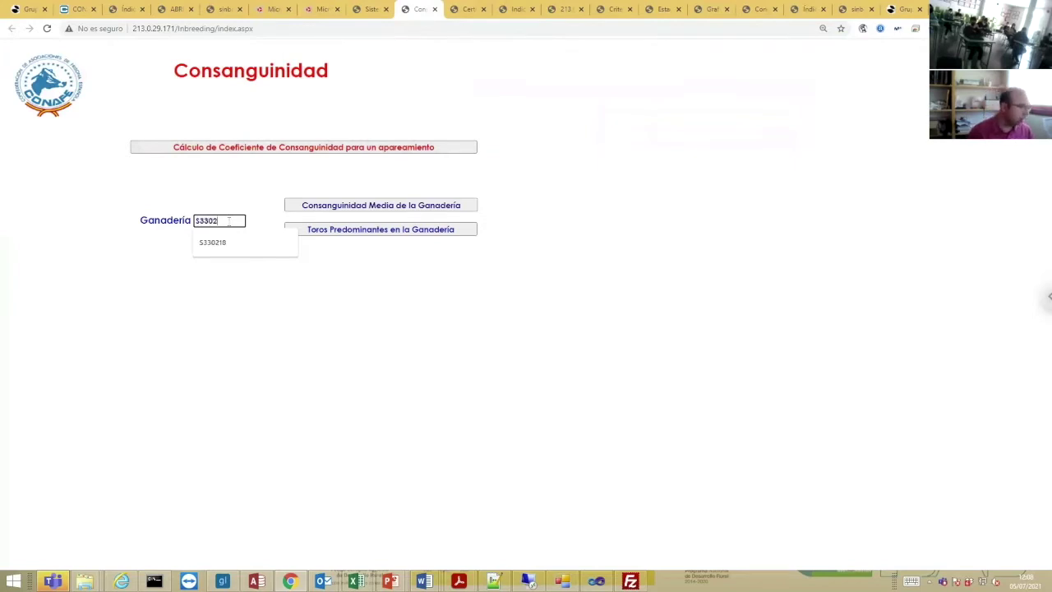
click(362, 205)
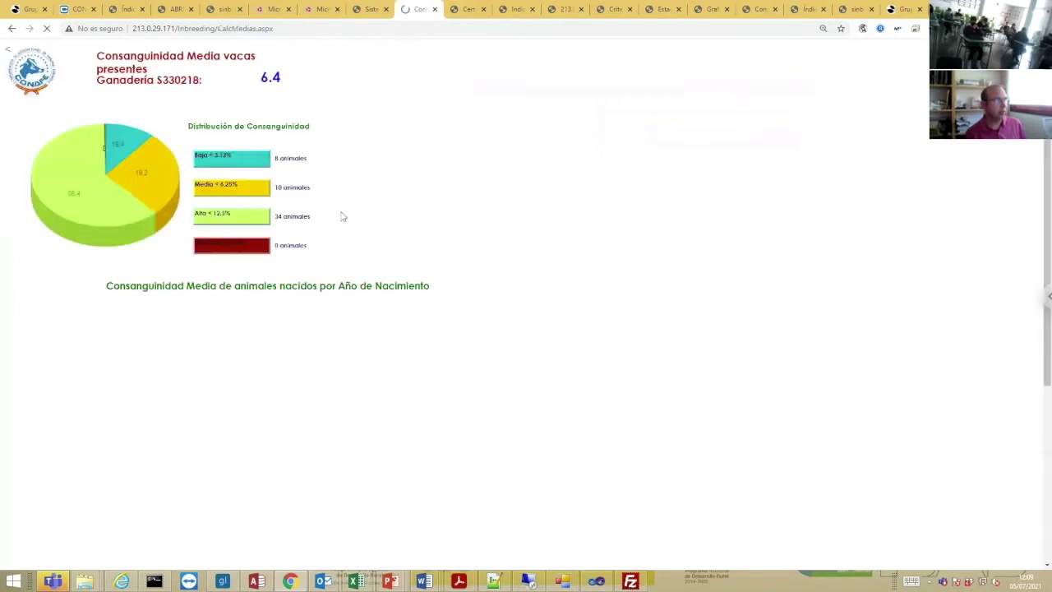
double_click(282, 82)
scroll(374, 189, down, 2)
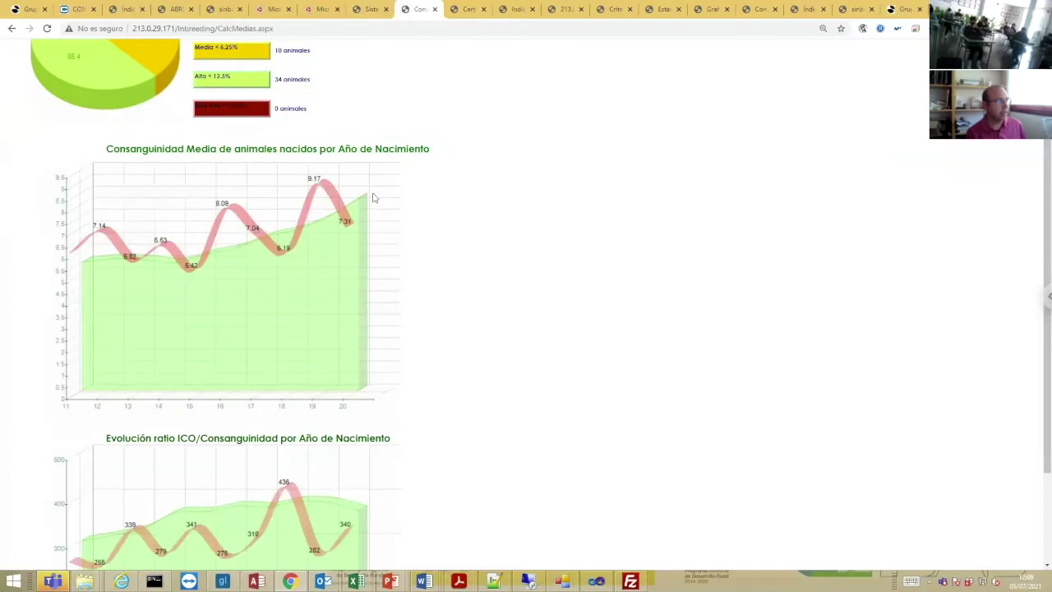
scroll(371, 197, up, 2)
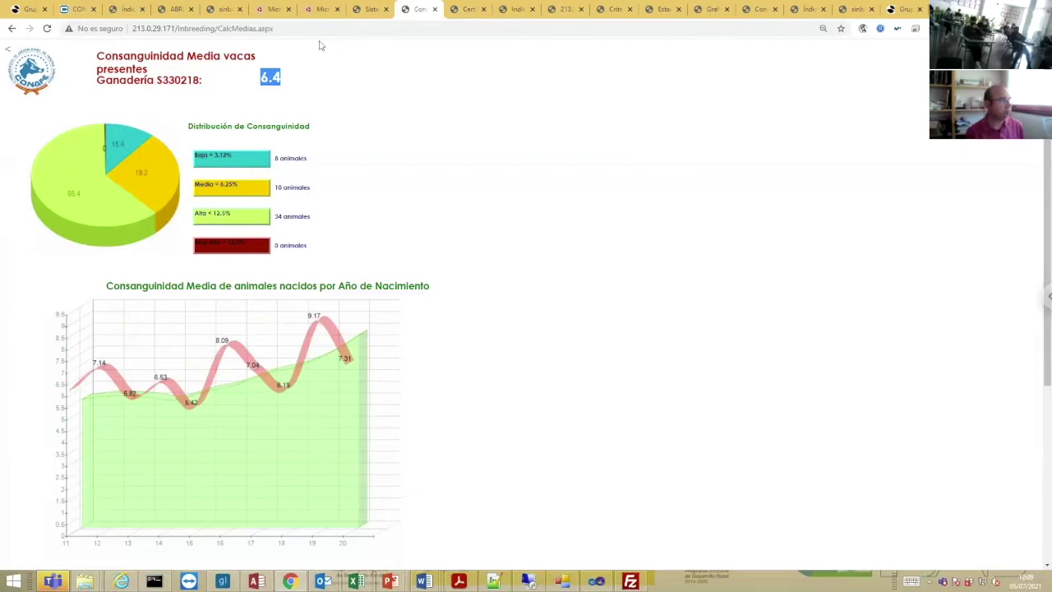
click(371, 9)
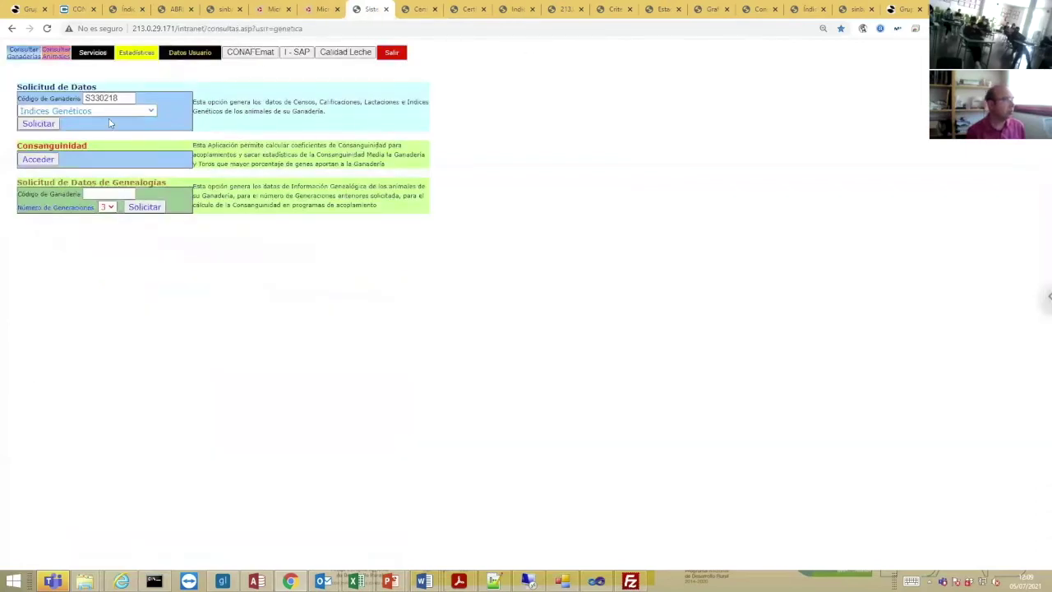
Submit herd S330218 in the Estadísticas Lactaciones form to chart its first-lactation statistics.
click(116, 193)
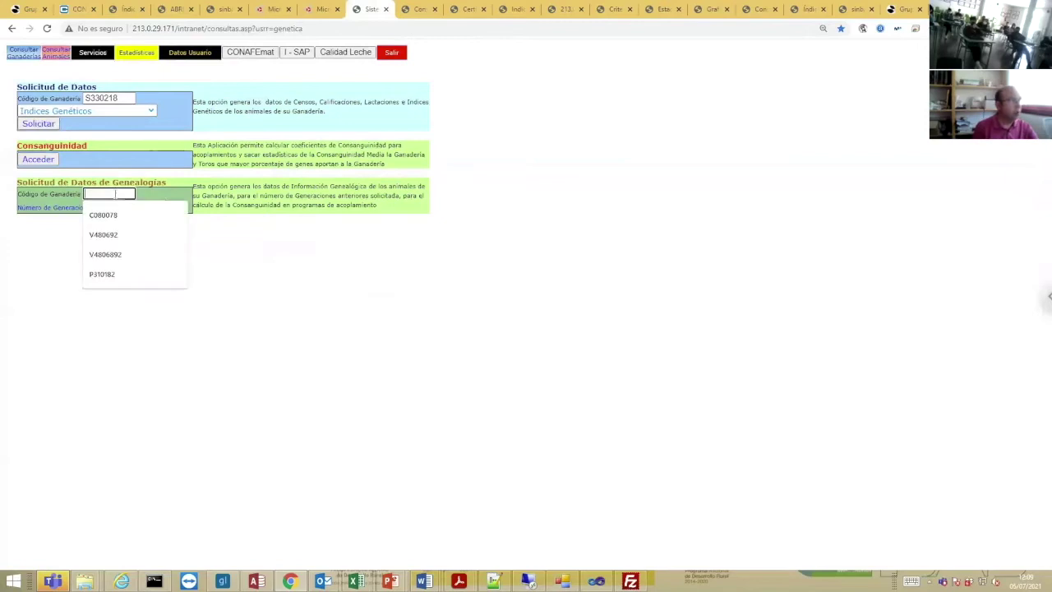
click(59, 261)
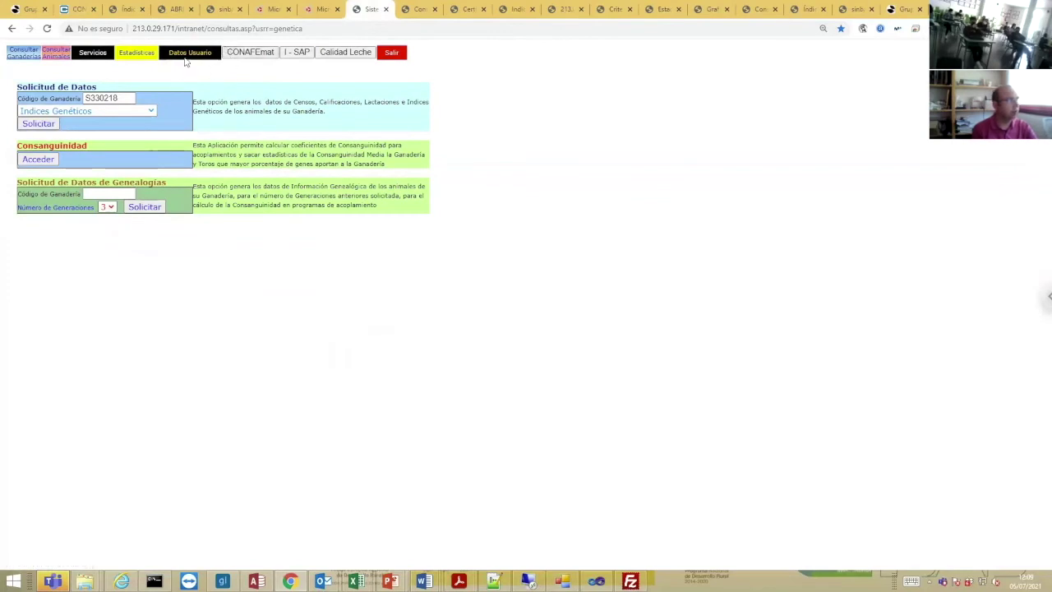
click(147, 55)
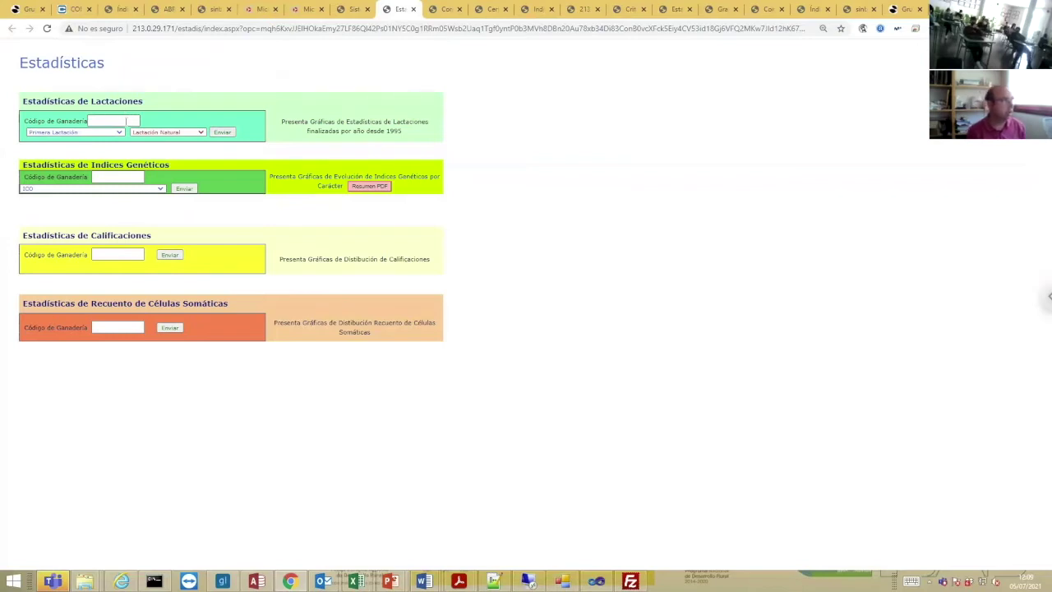
click(123, 119)
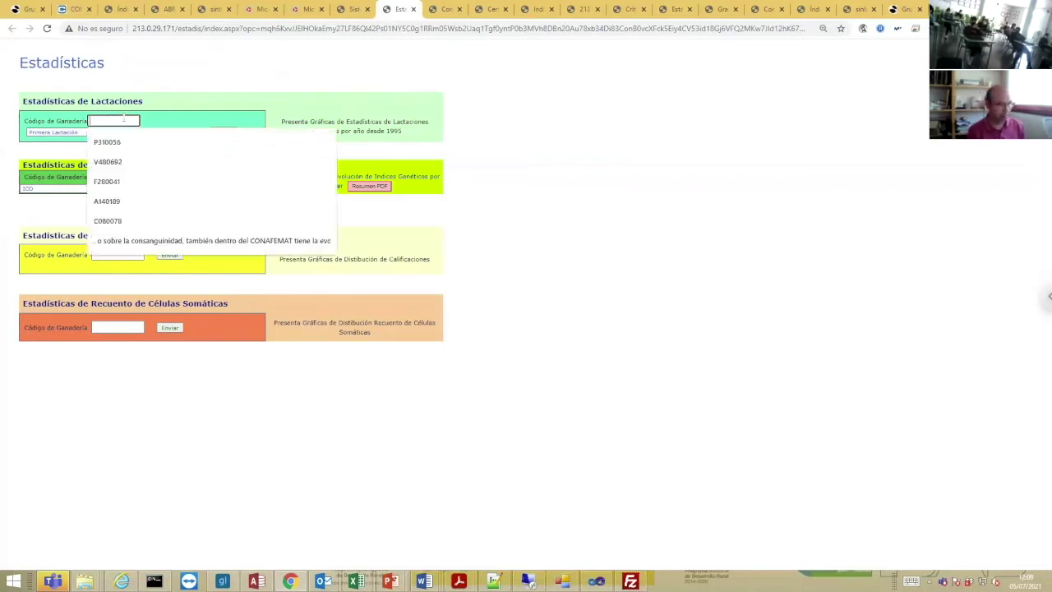
key(ctrl+v)
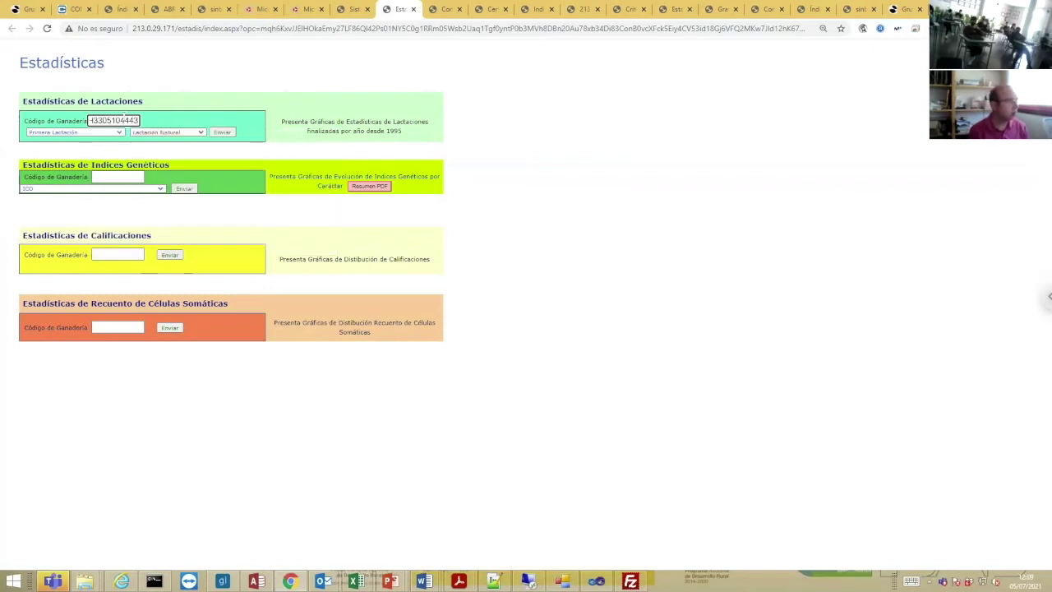
double_click(123, 119)
key(BackSpace)
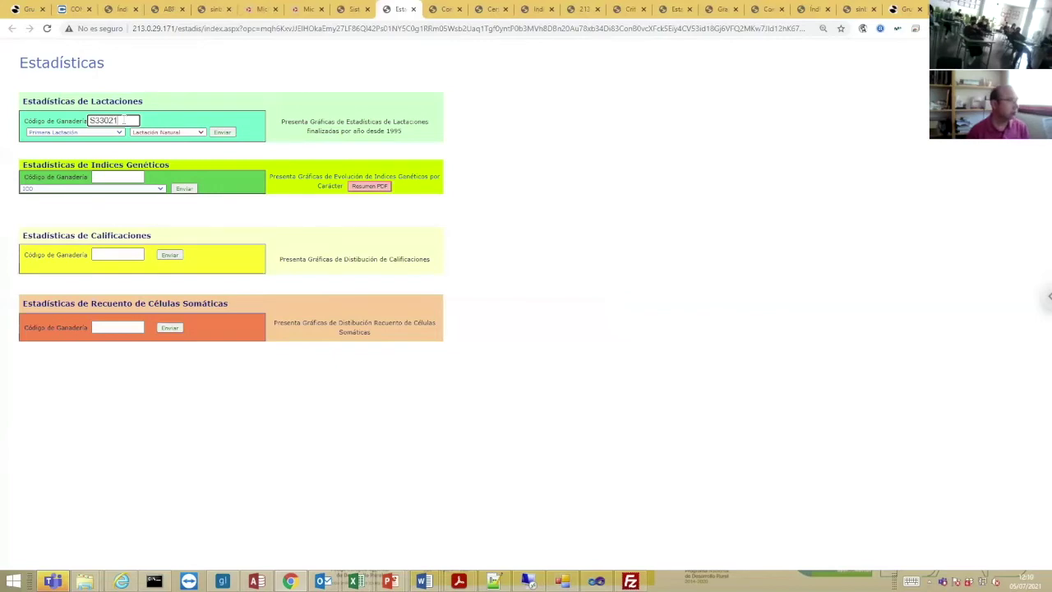
click(227, 132)
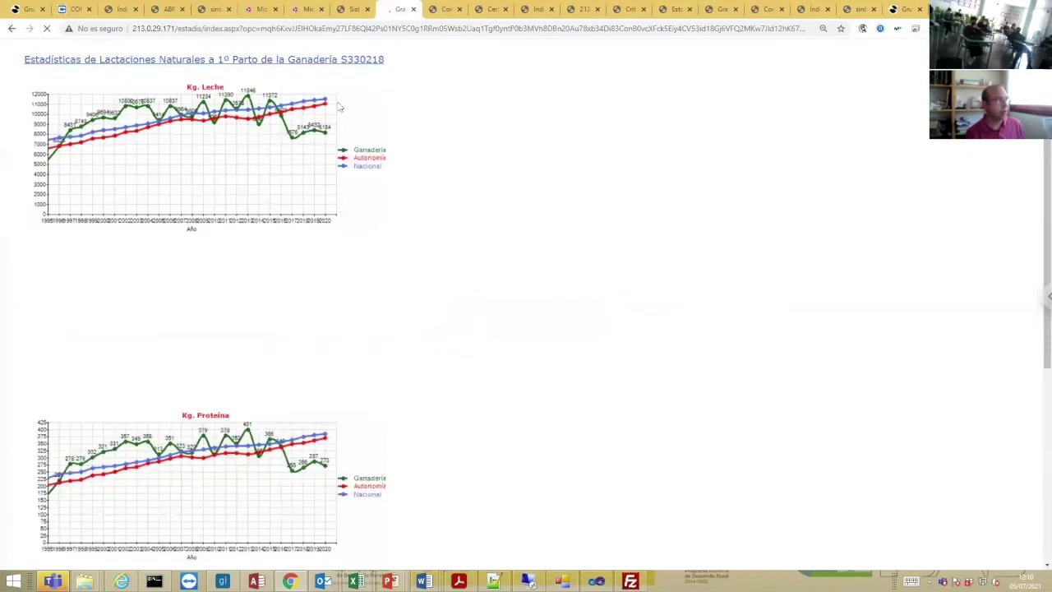
Go back to the Sistema intranet tab and open the yellow Estadísticas section.
scroll(365, 189, down, 3)
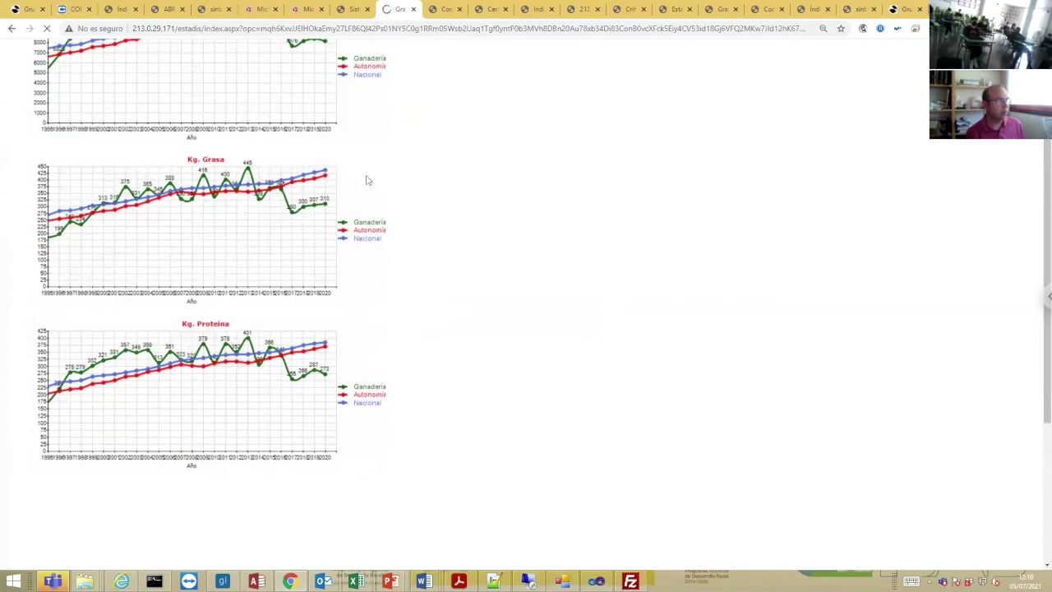
scroll(363, 194, up, 3)
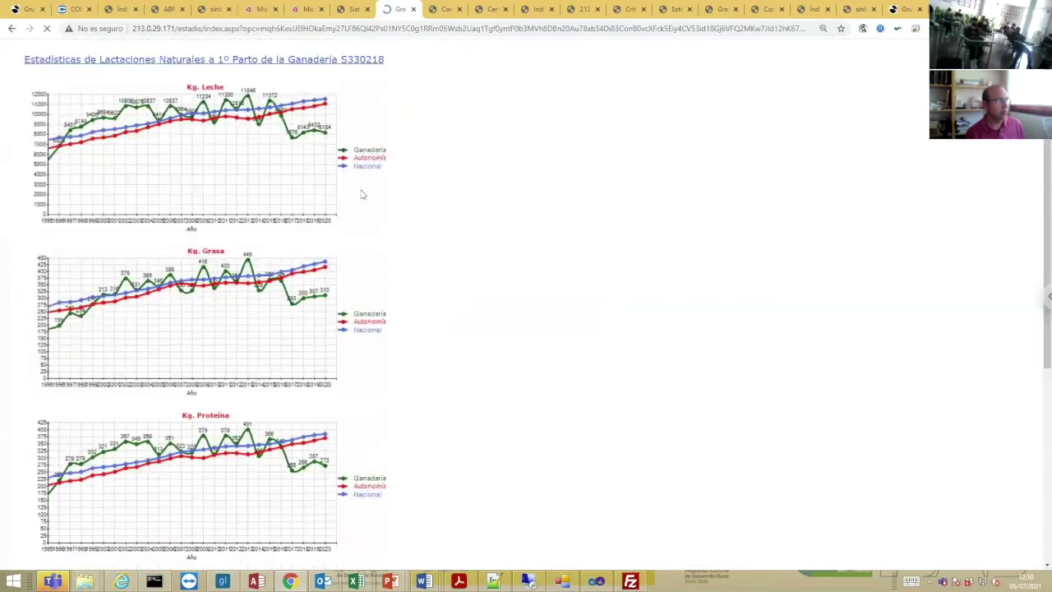
click(353, 9)
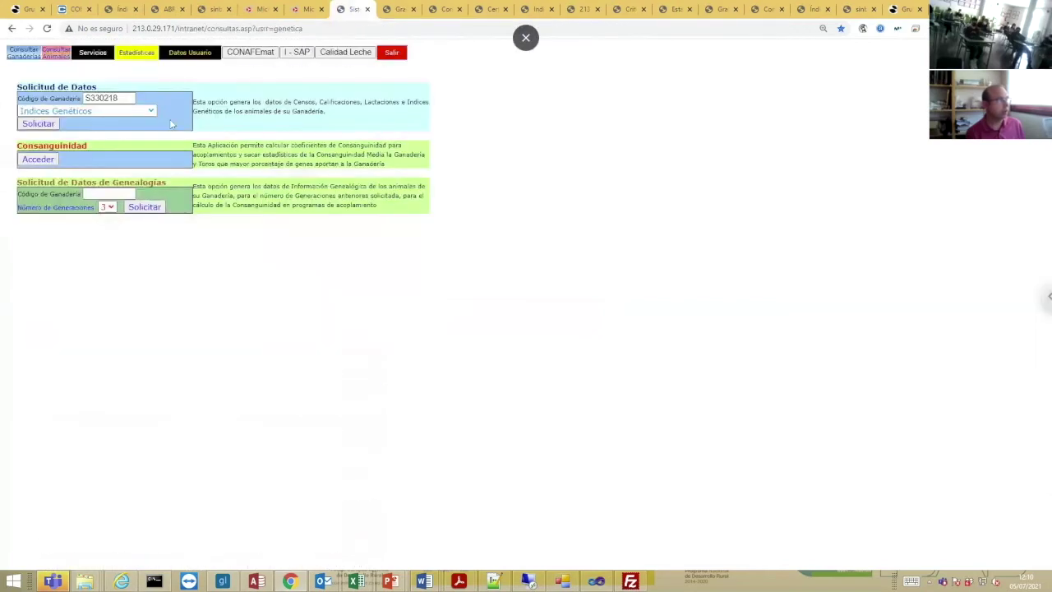
click(137, 53)
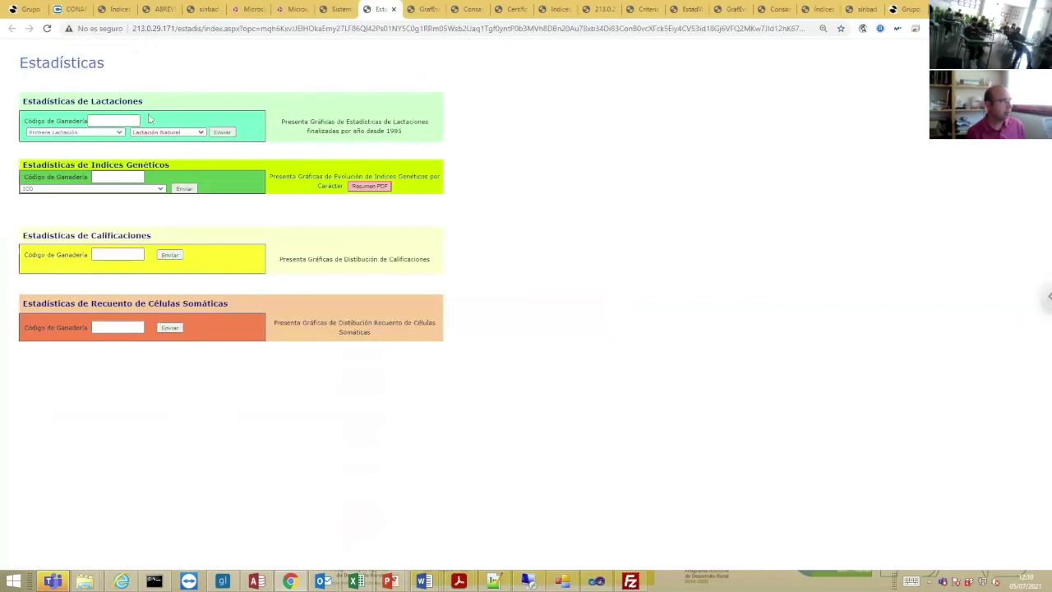
Enter the herd code in Índices Genéticos, choose IPP, and request its evolution charts.
click(128, 175)
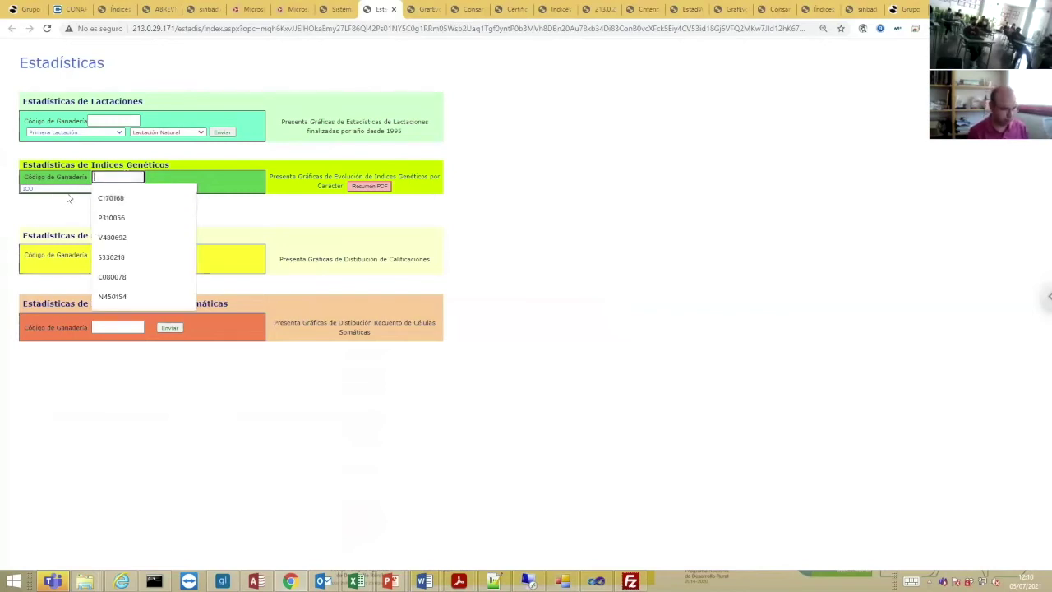
text(S33)
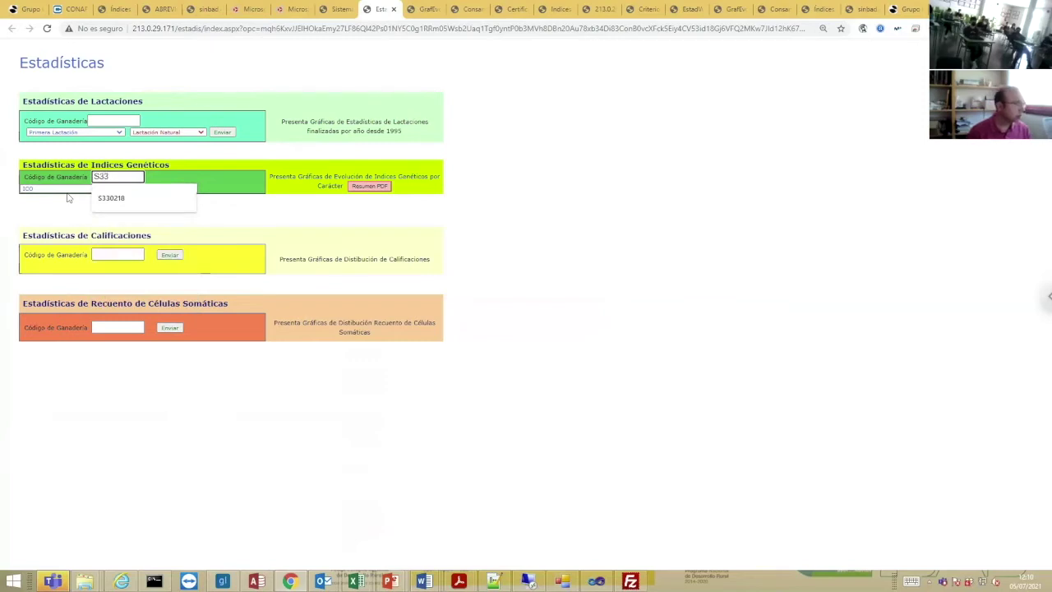
text(218)
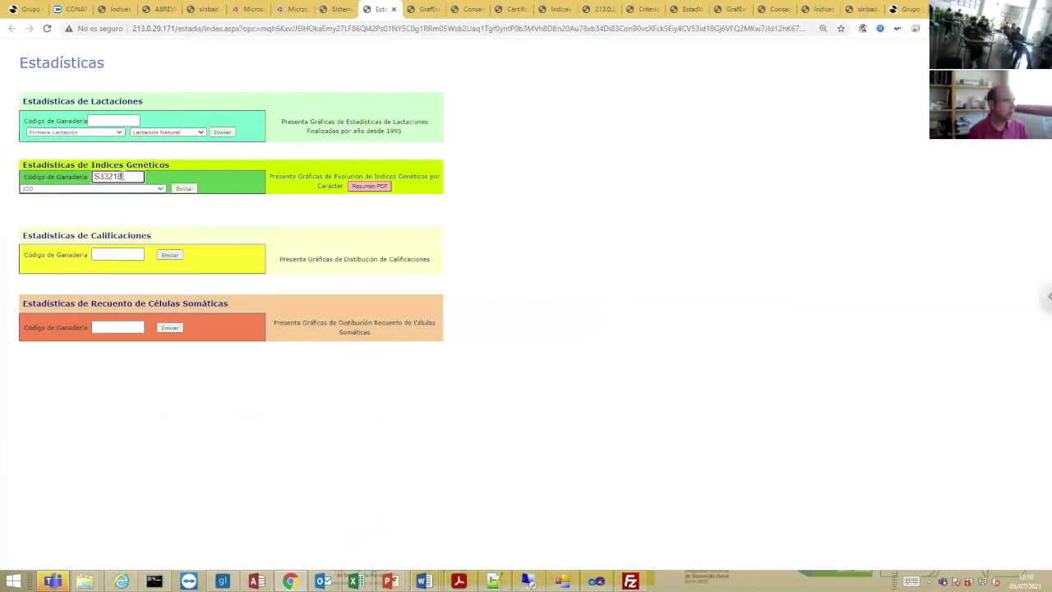
drag(123, 177, 86, 179)
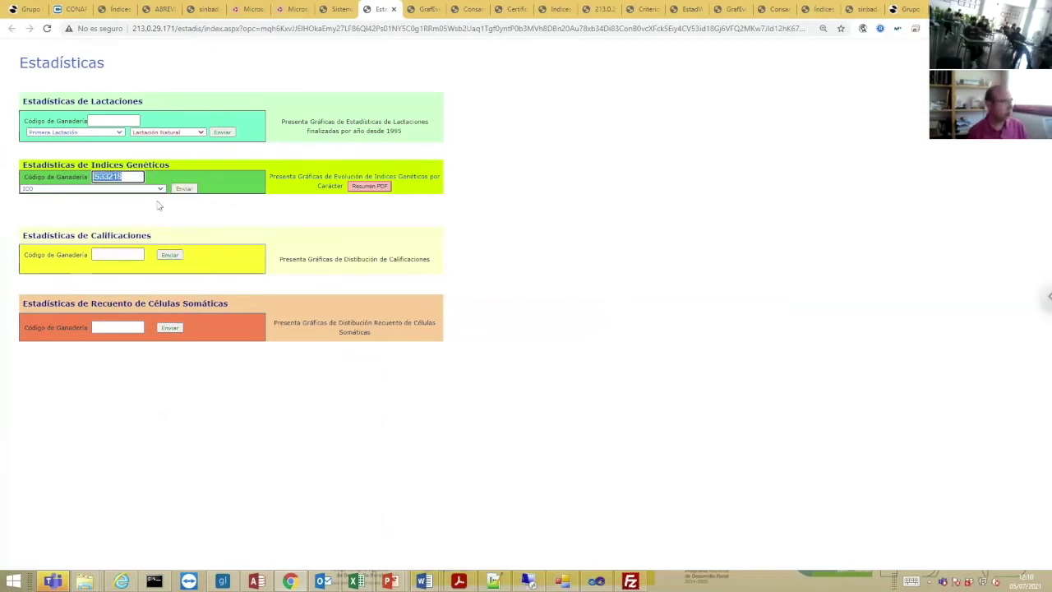
click(159, 190)
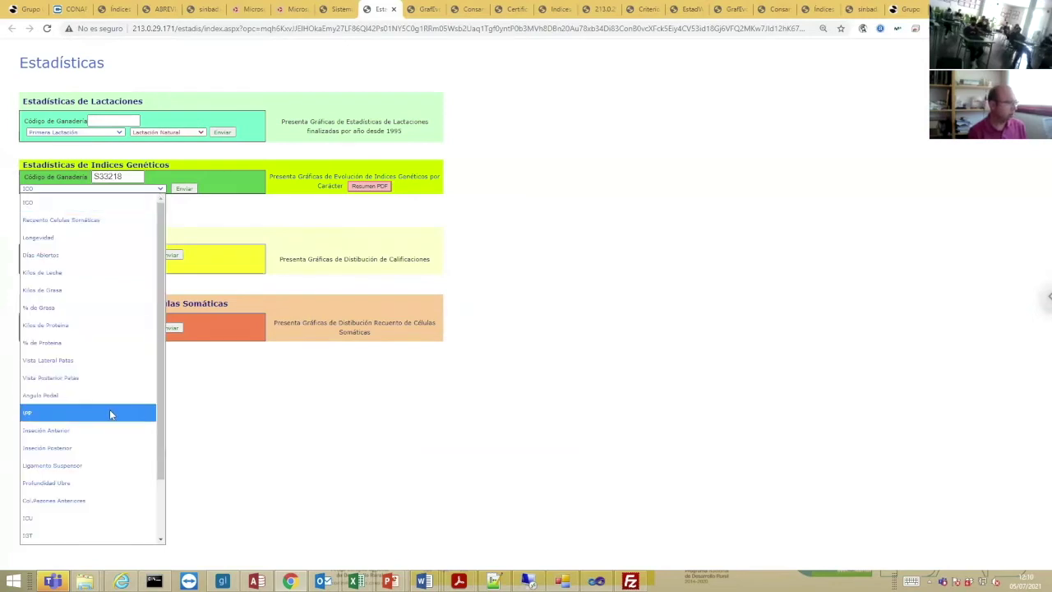
click(110, 409)
click(189, 189)
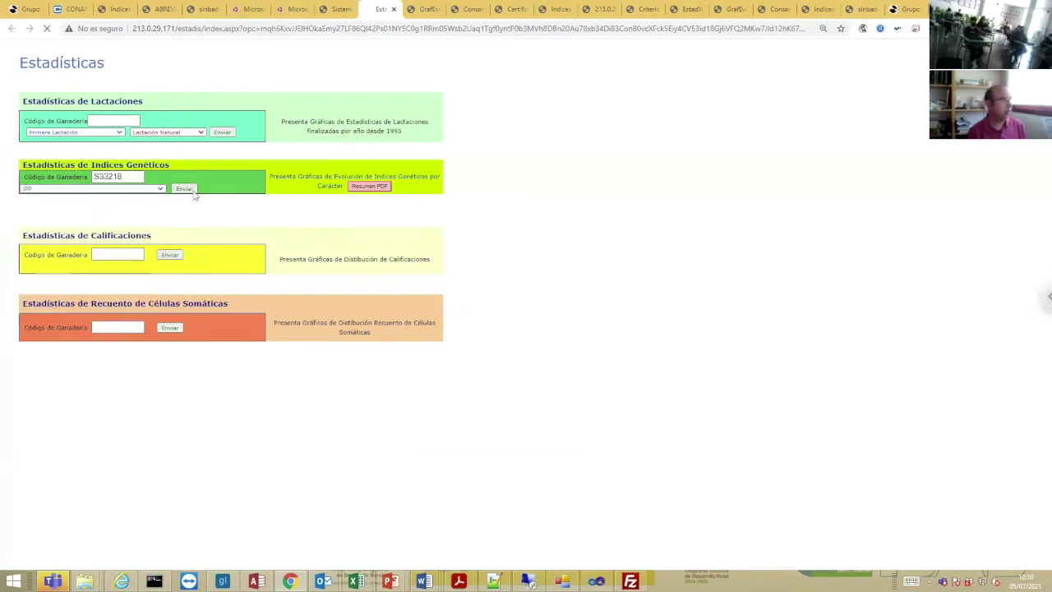
Retry the IPP chart request after the error, then switch to the herd's lactation charts tab.
click(11, 30)
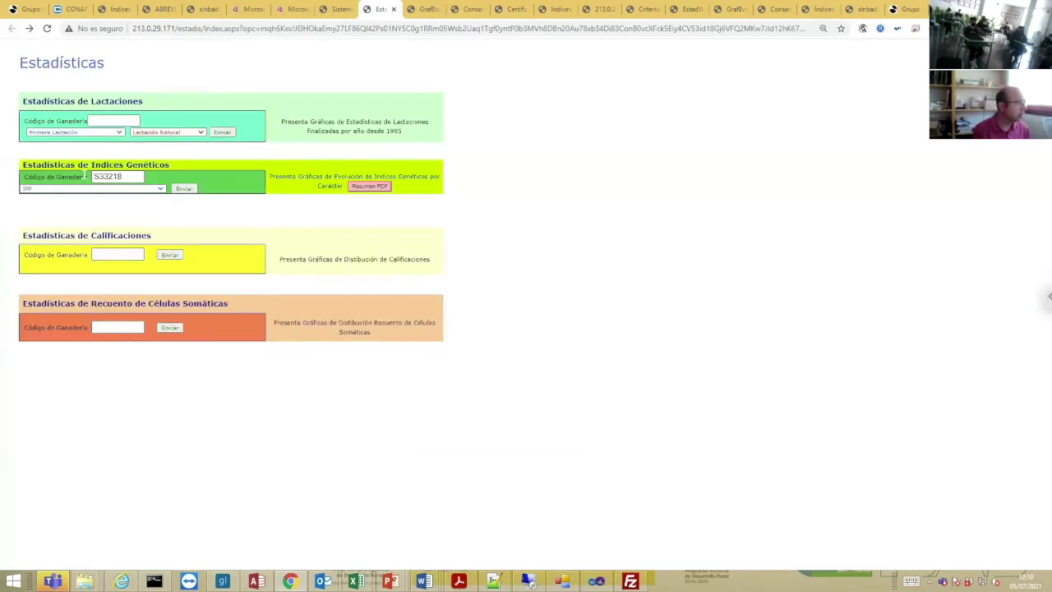
click(161, 190)
click(161, 190)
click(183, 189)
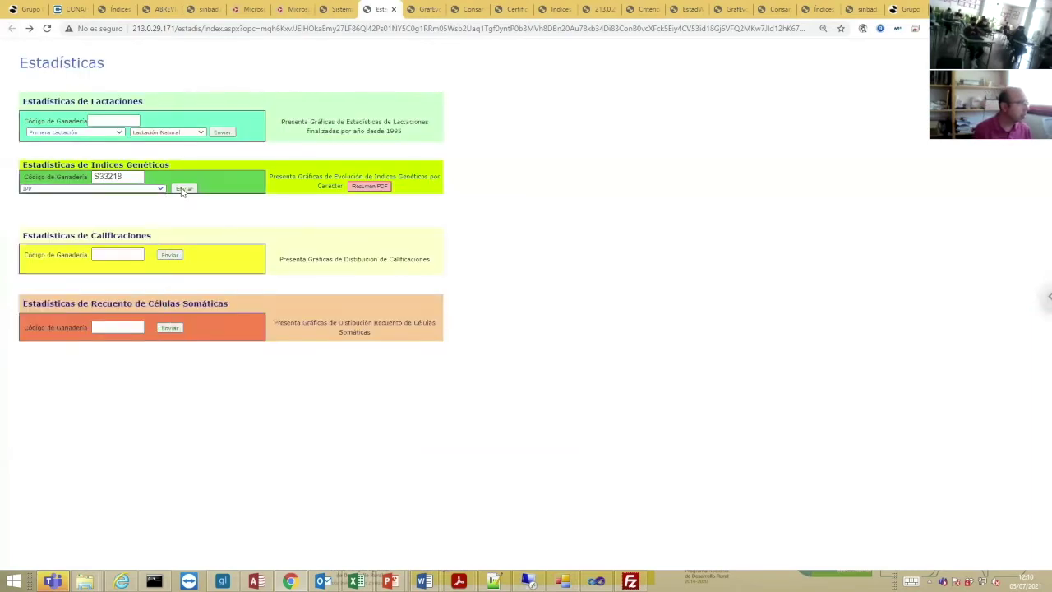
click(12, 29)
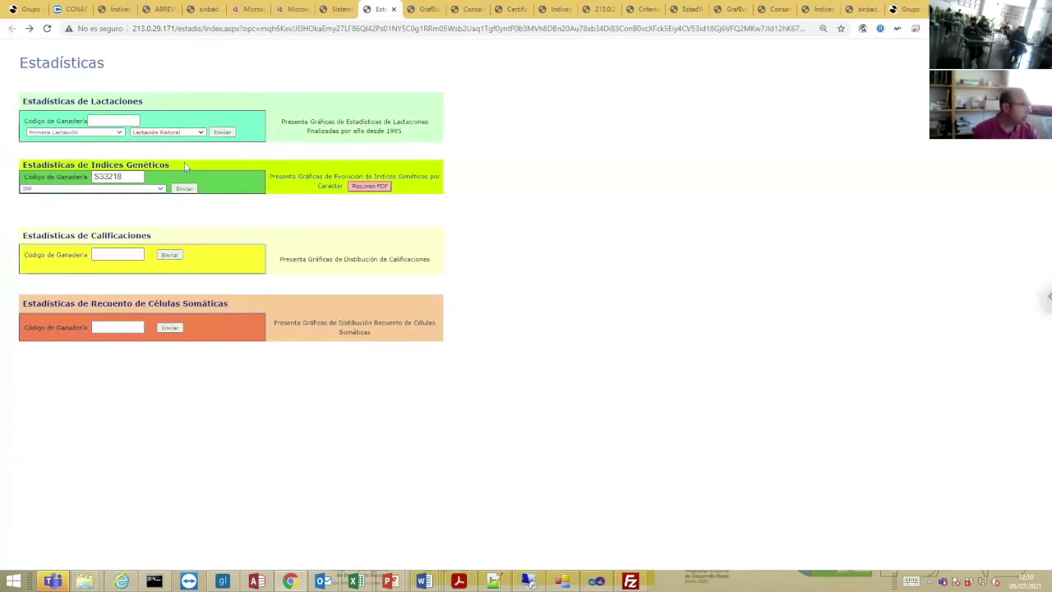
click(421, 10)
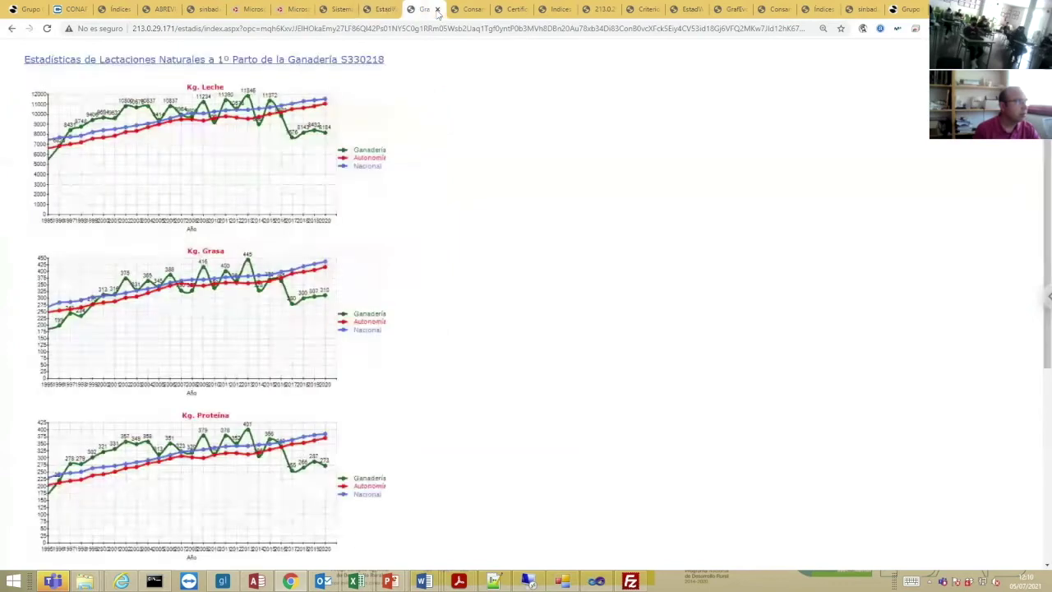
Close the GrafEv, Consanguinidad, Certificado and Calidad de Leche tabs, ending on EDG RUBICON ET's sinbad sheet.
click(438, 10)
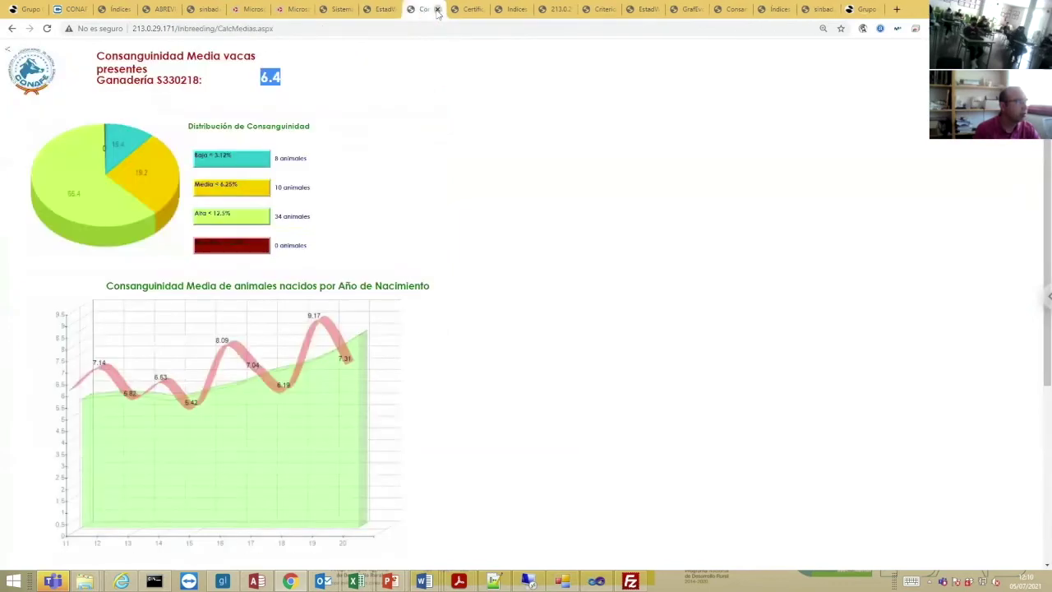
click(452, 9)
click(437, 9)
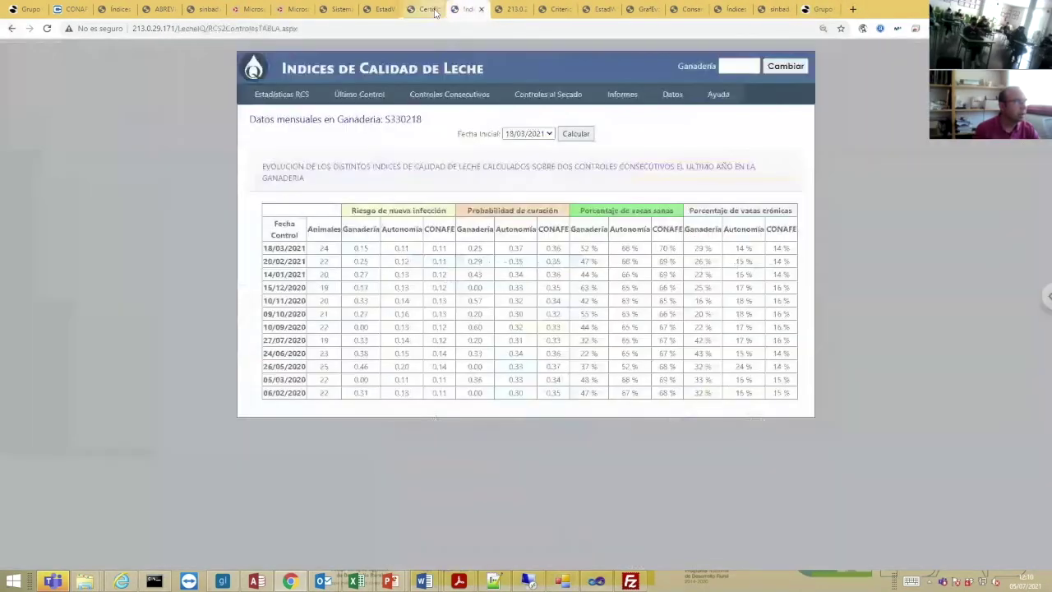
click(437, 9)
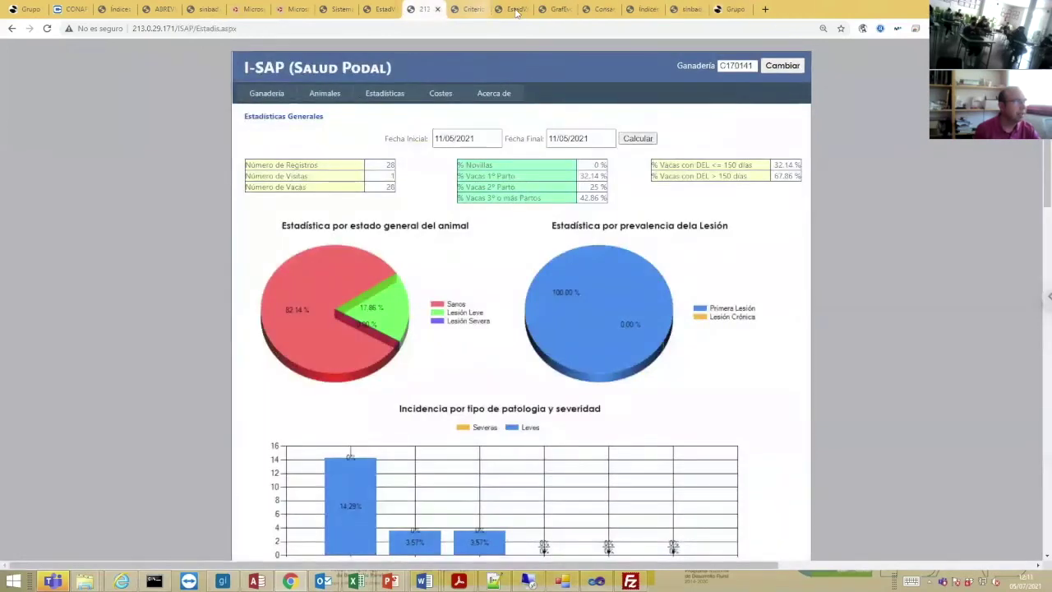
click(474, 10)
click(554, 9)
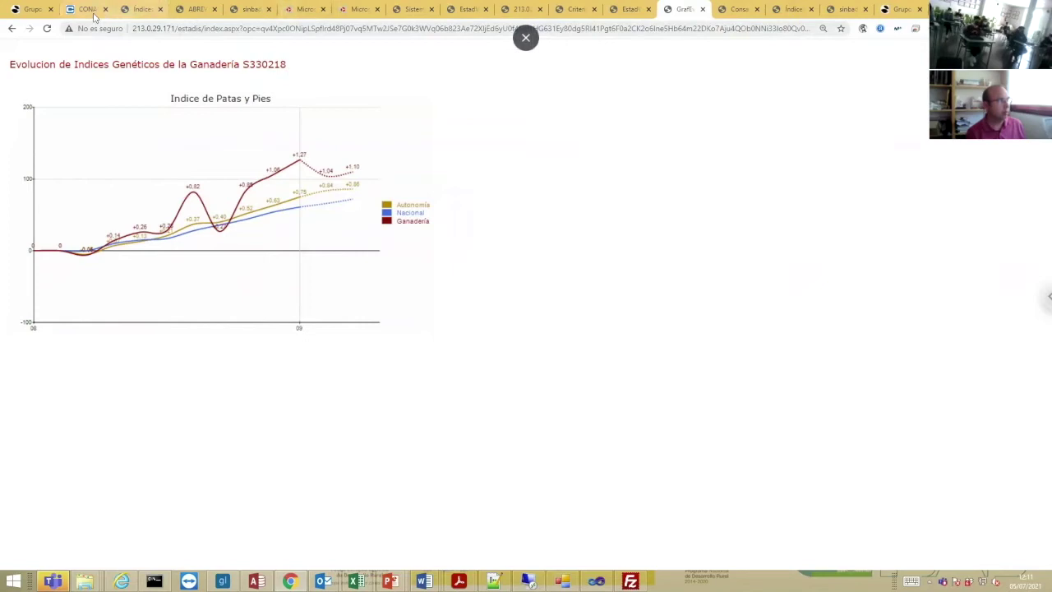
click(249, 12)
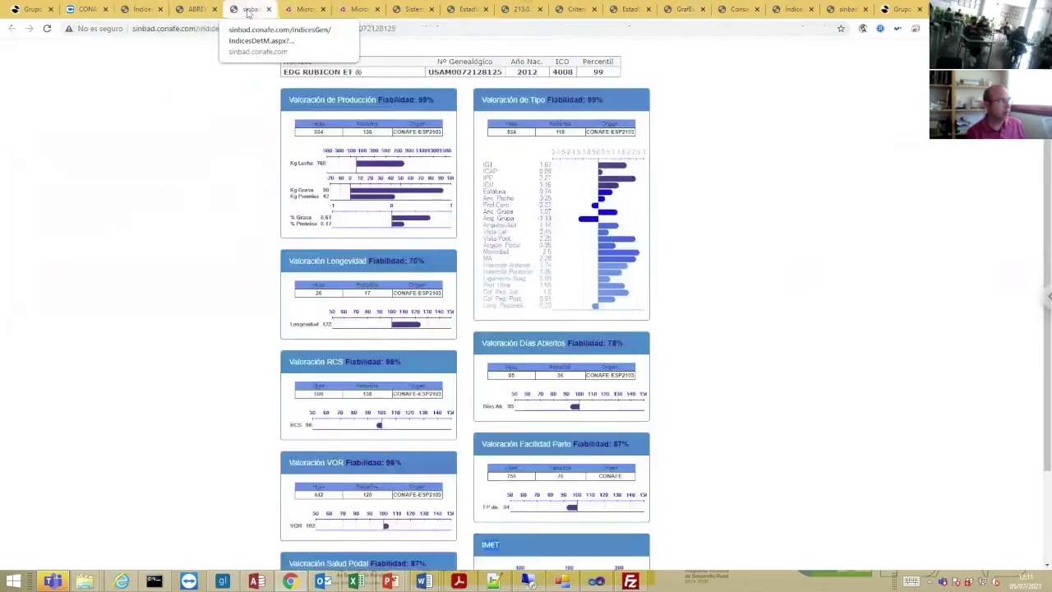
Close the sinbad tab, open Estadísticas again, then return to the Sistema consultas page.
click(267, 9)
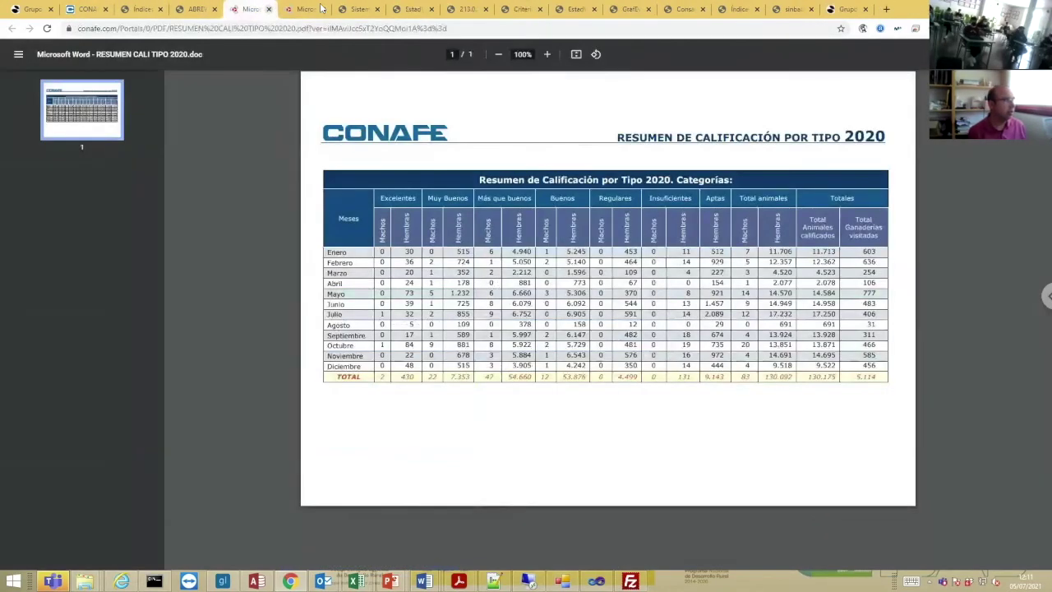
click(341, 10)
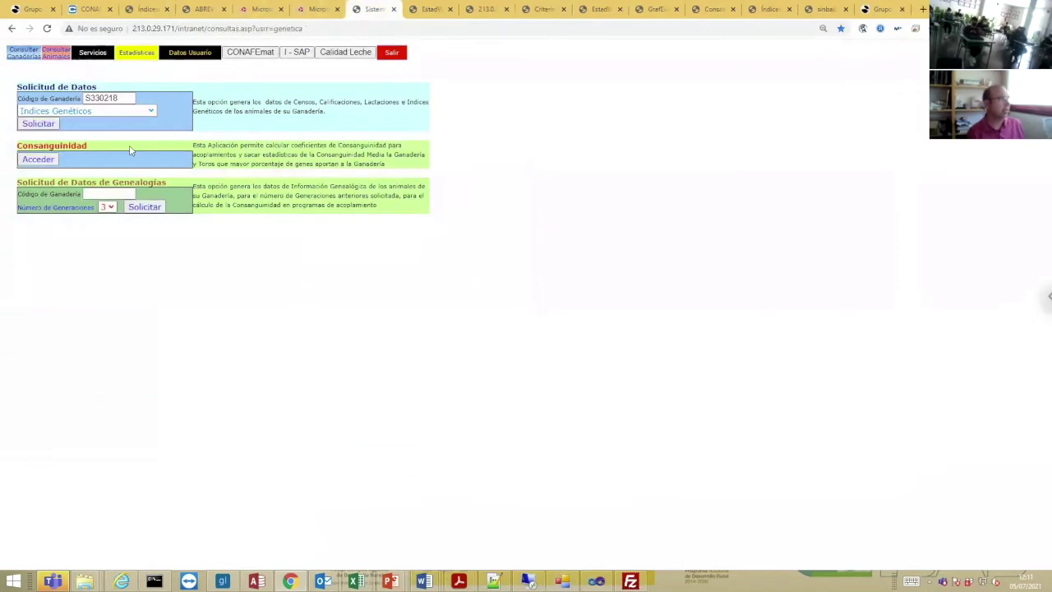
click(136, 53)
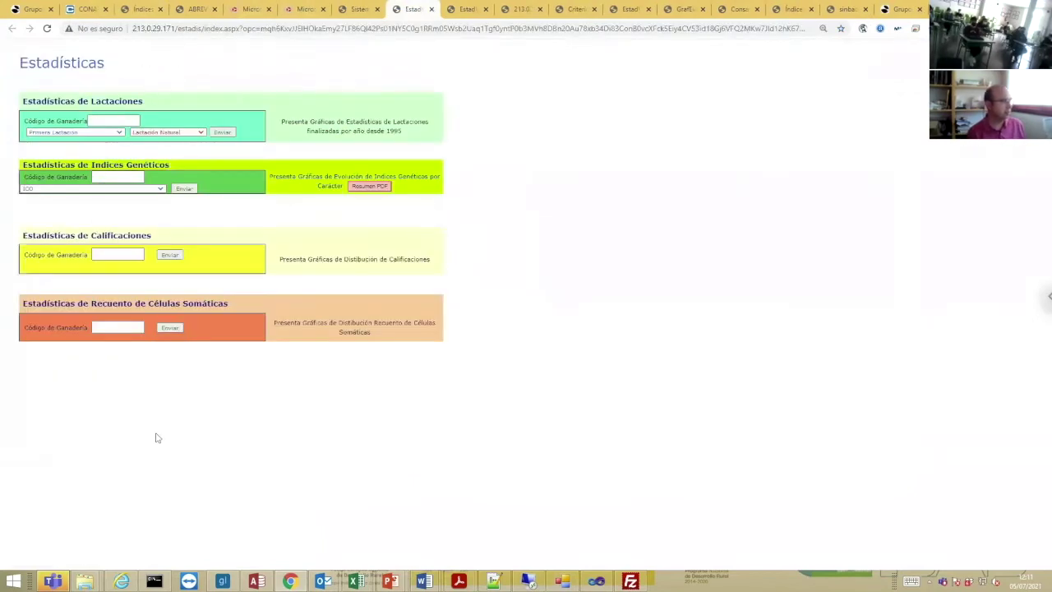
click(123, 257)
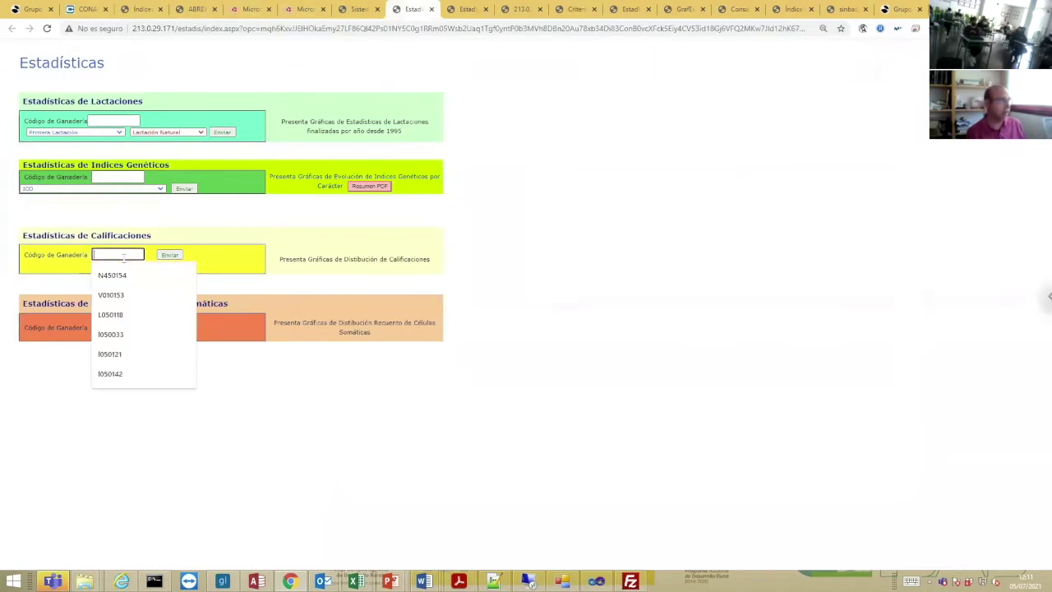
click(84, 293)
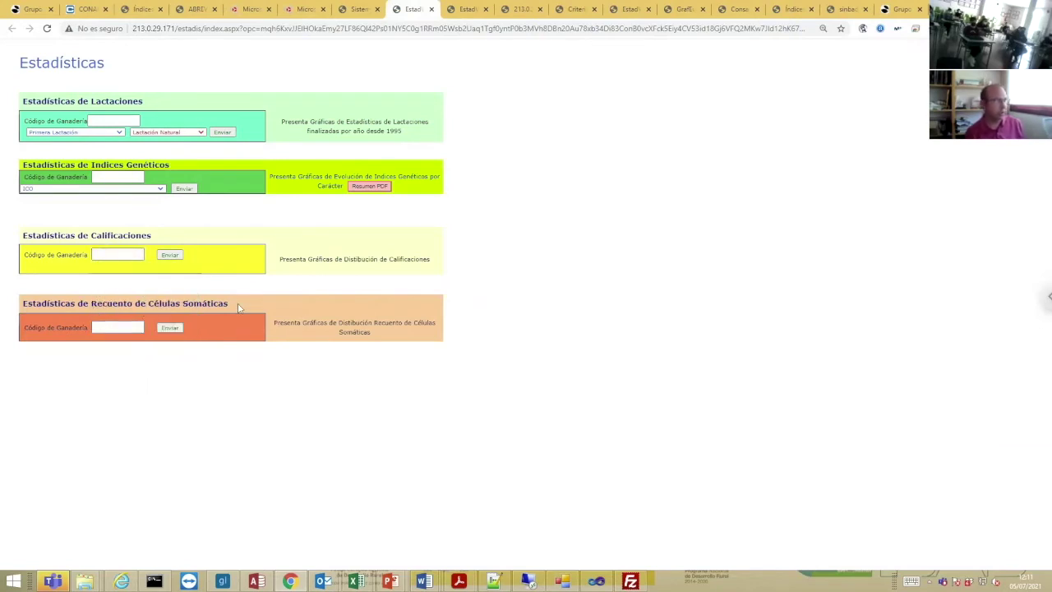
click(355, 10)
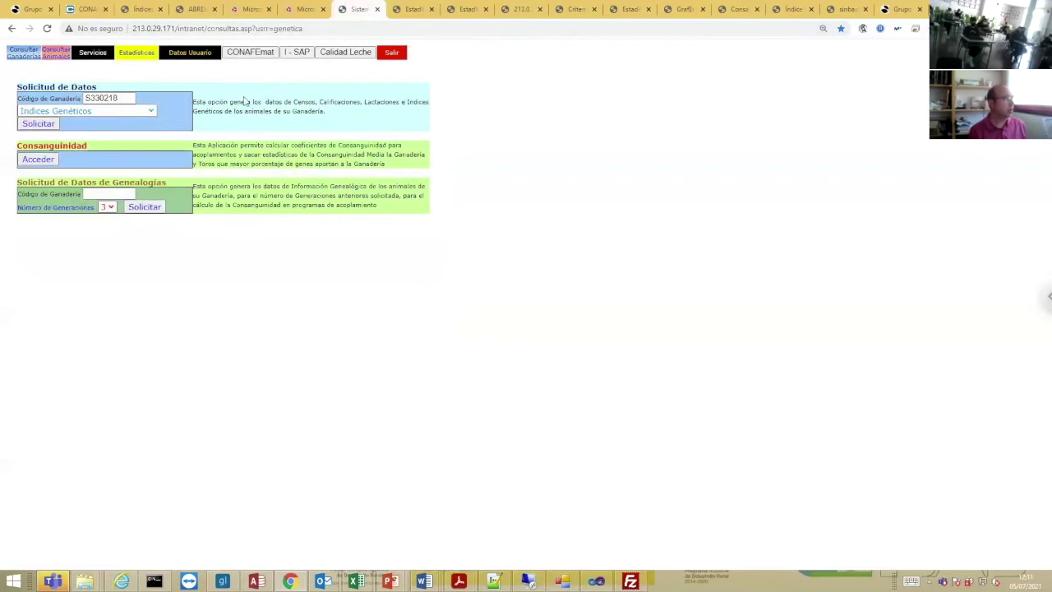
Launch the CONAFEmat mating tool from the intranet's top menu bar.
click(251, 52)
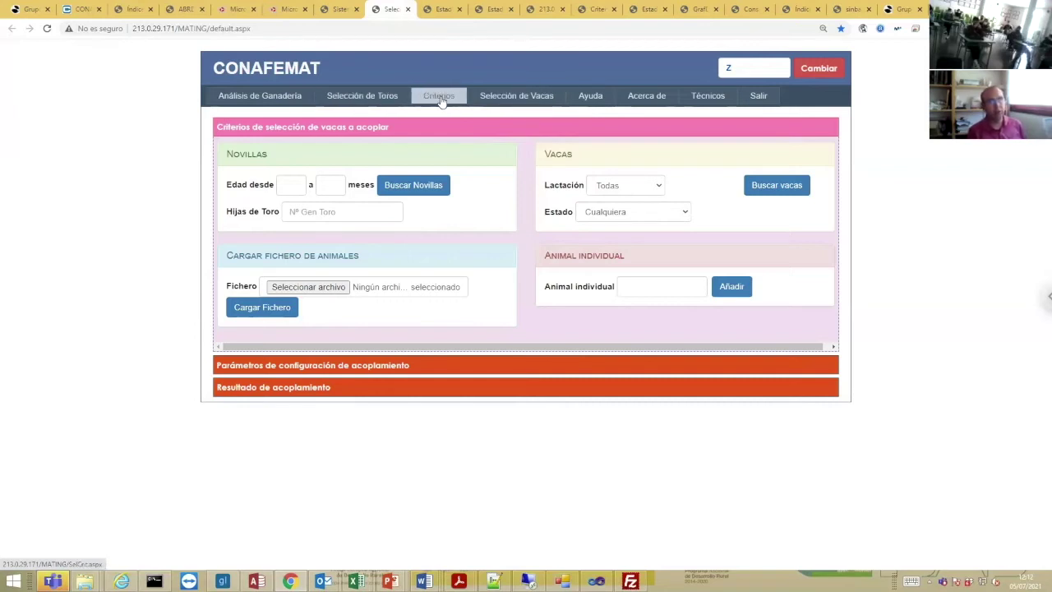
Go from the CONAFEMAT Ayuda page to the 'Videos de ayuda de CONAFEMAT' YouTube playlist.
click(592, 97)
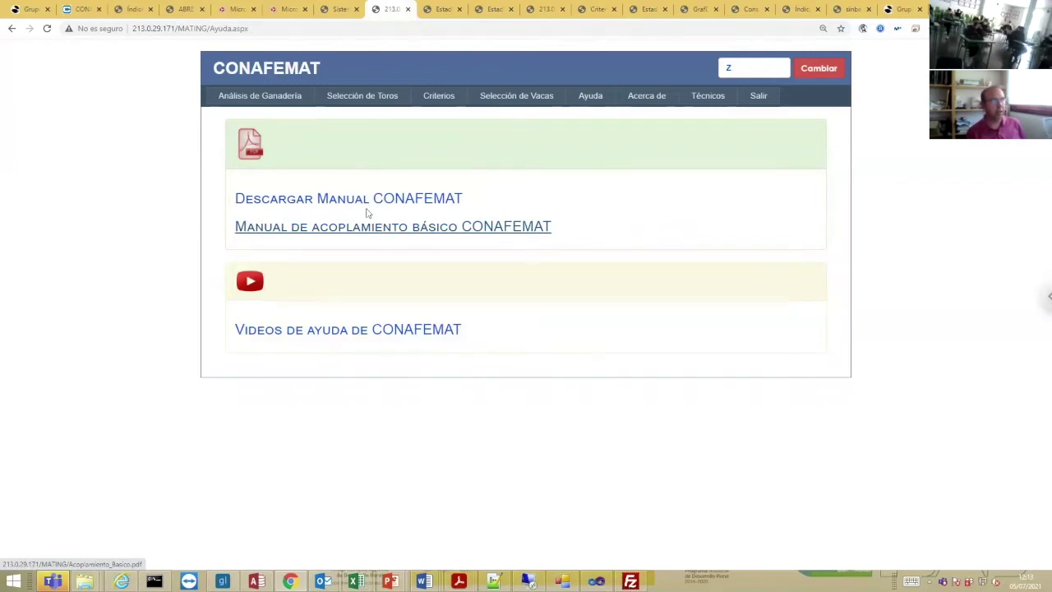
click(395, 333)
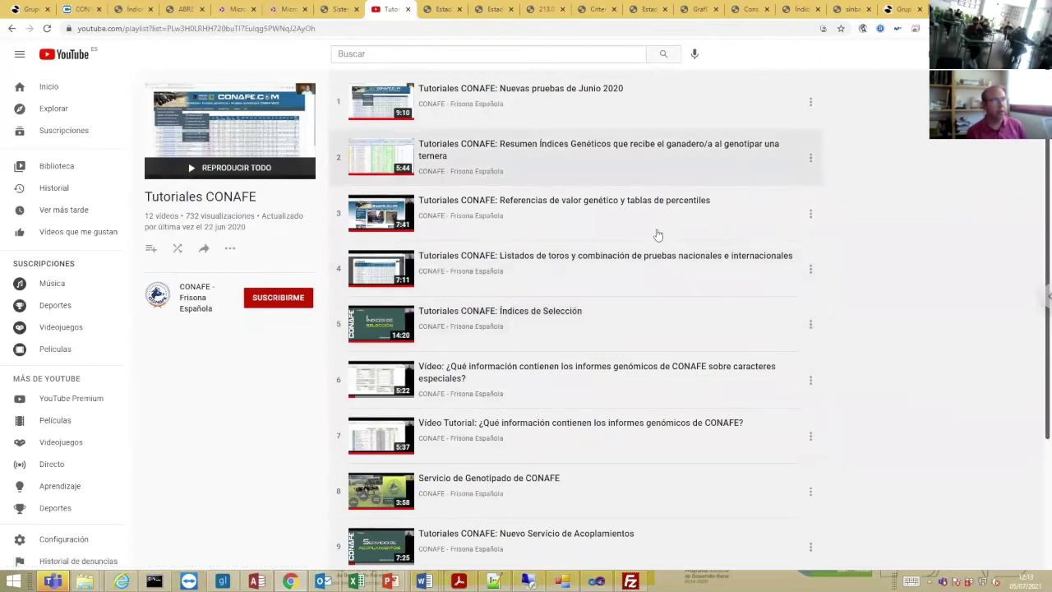
Scroll down the Tutoriales CONAFE playlist to its last videos.
scroll(653, 242, down, 2)
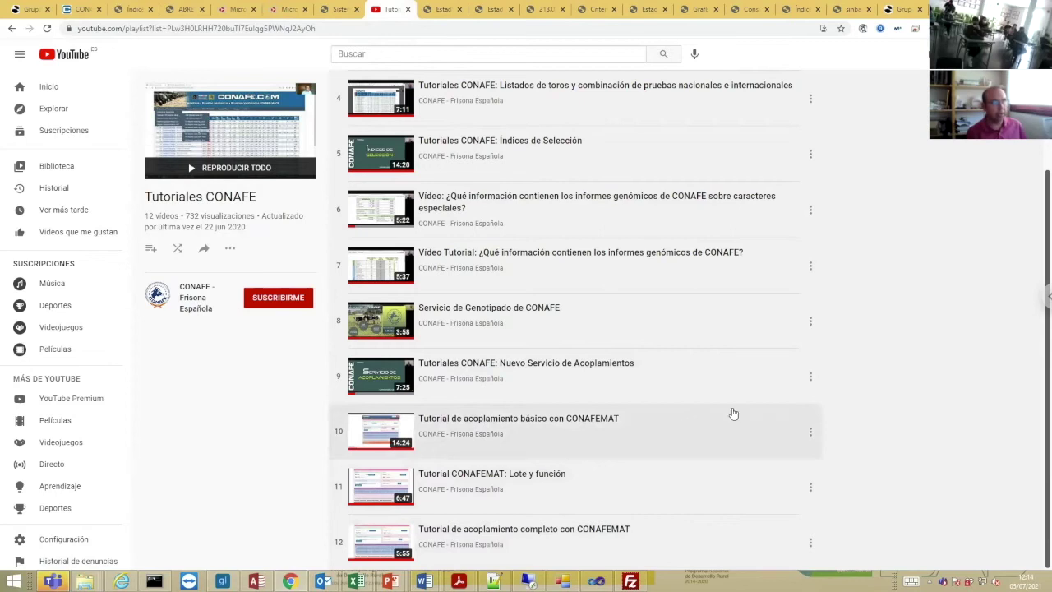
scroll(888, 396, down, 1)
scroll(859, 383, up, 1)
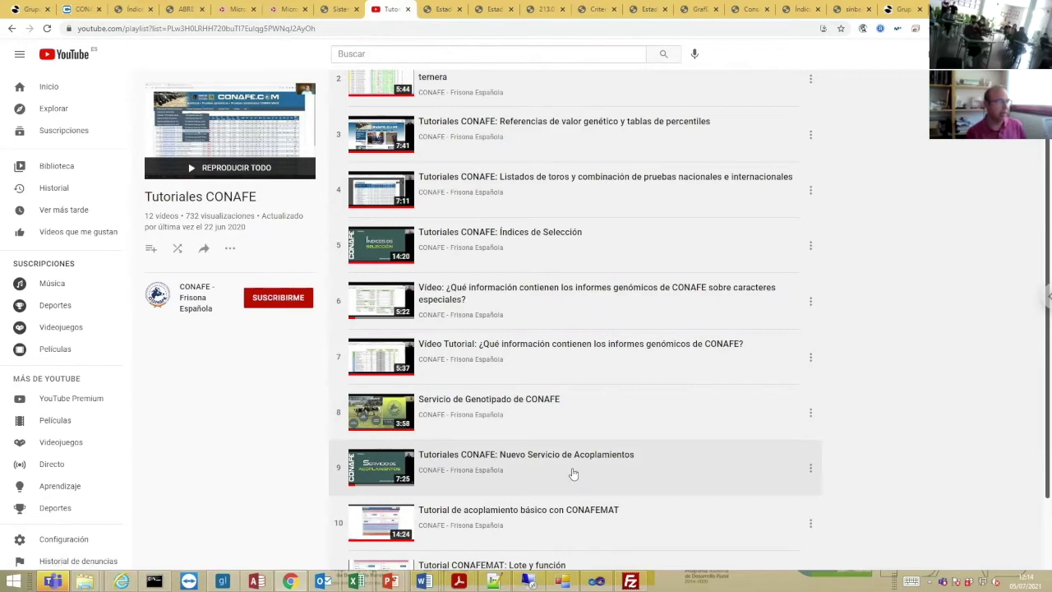
scroll(567, 470, up, 1)
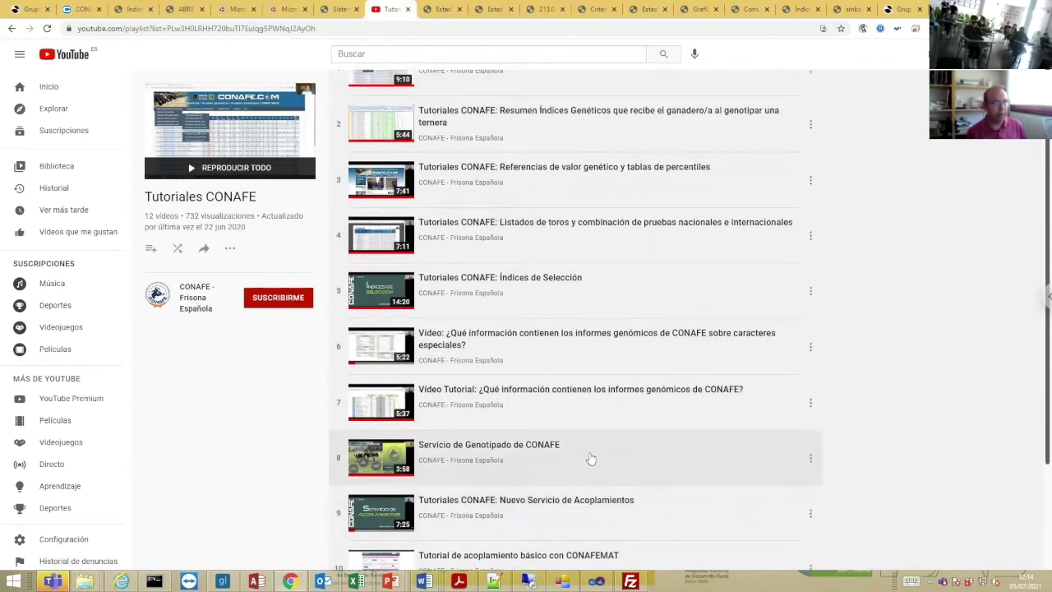
scroll(590, 458, up, 1)
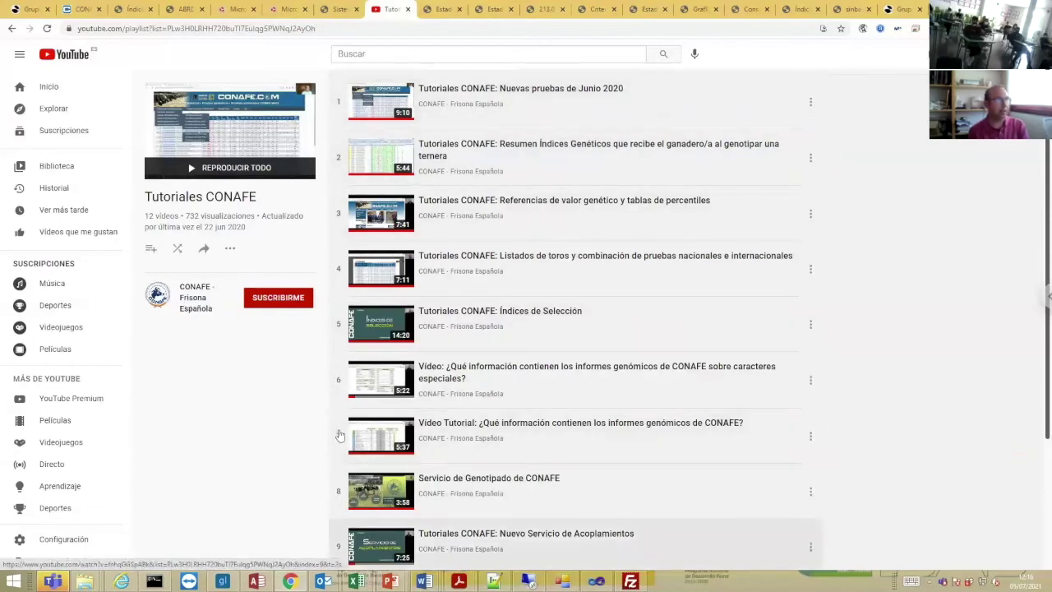
click(193, 296)
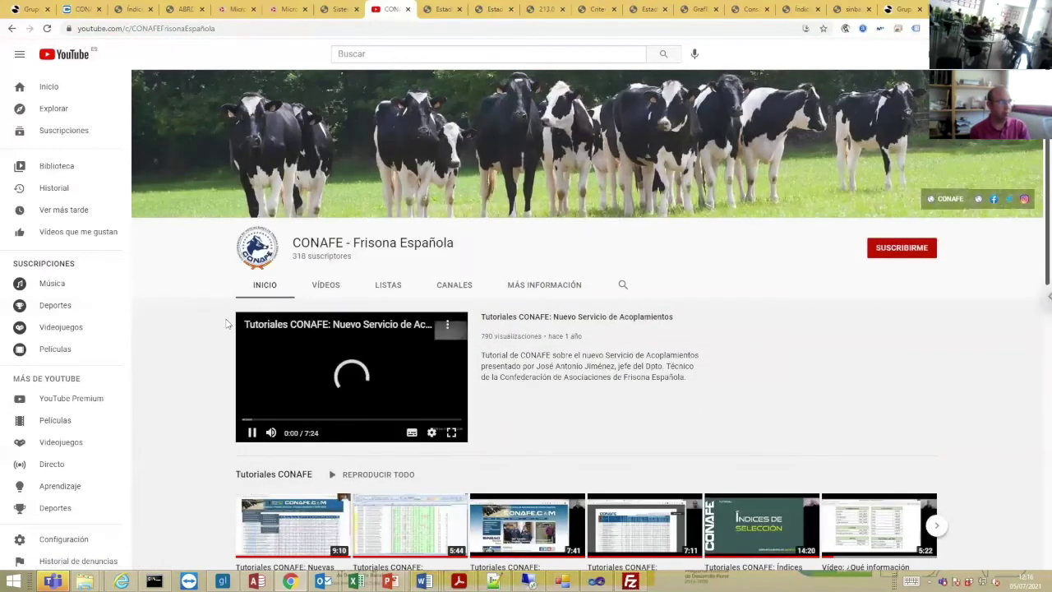
scroll(191, 370, down, 2)
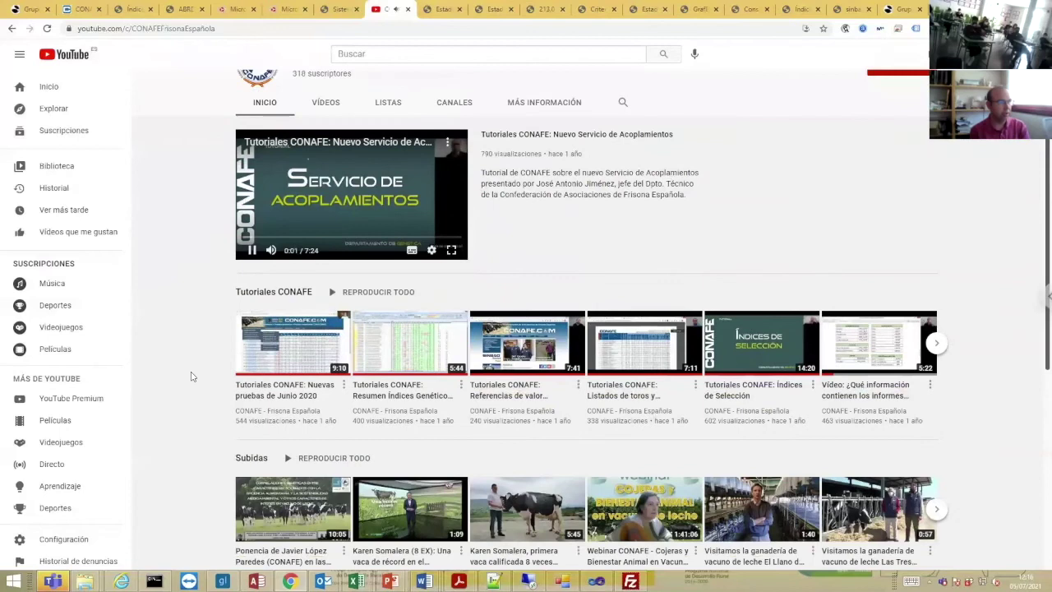
scroll(260, 382, down, 2)
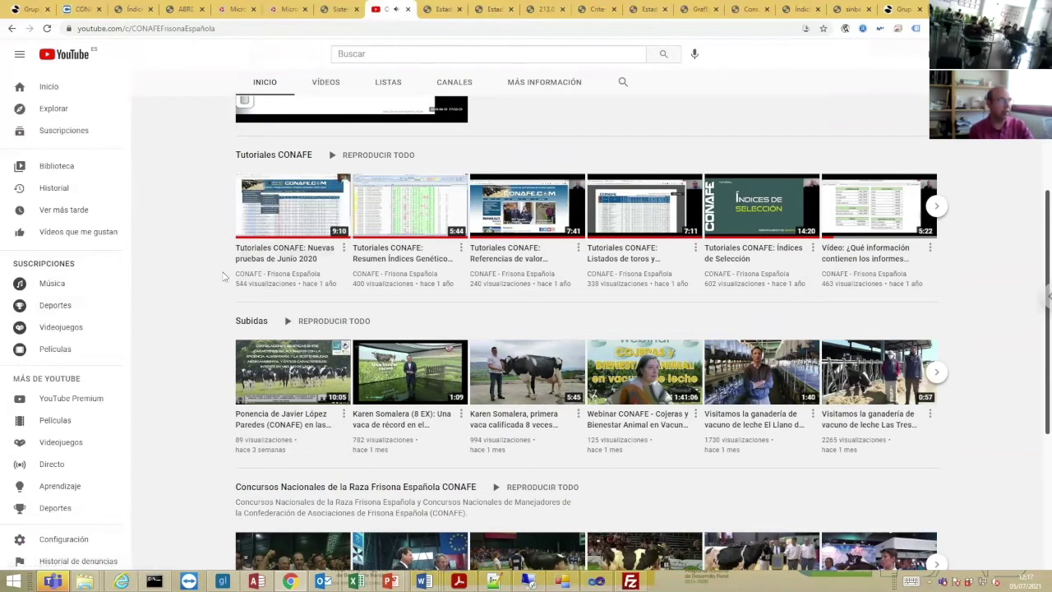
scroll(208, 280, down, 2)
scroll(208, 280, down, 1)
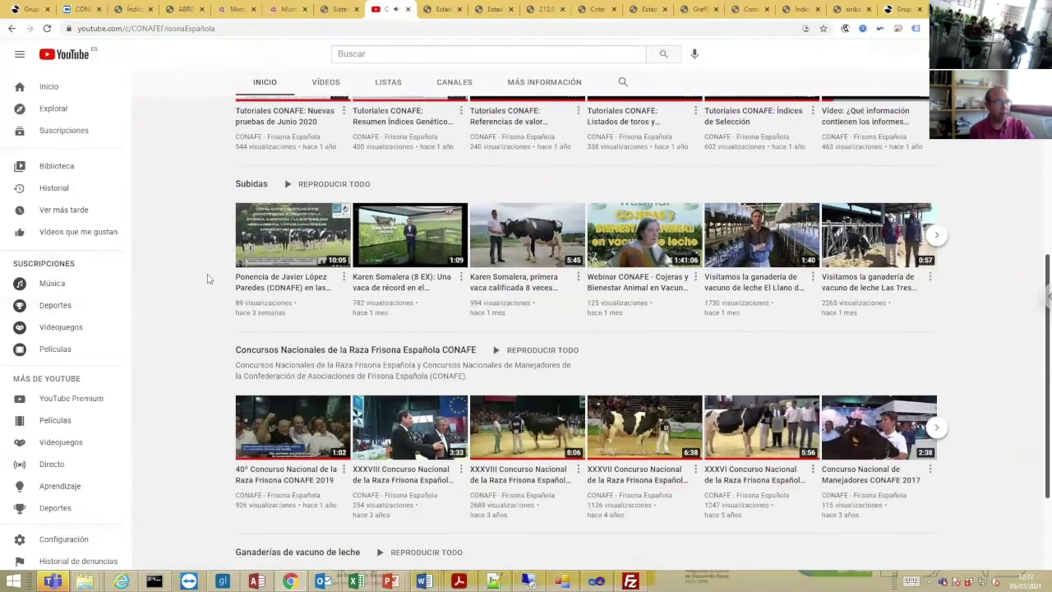
scroll(208, 280, down, 1)
scroll(252, 223, down, 2)
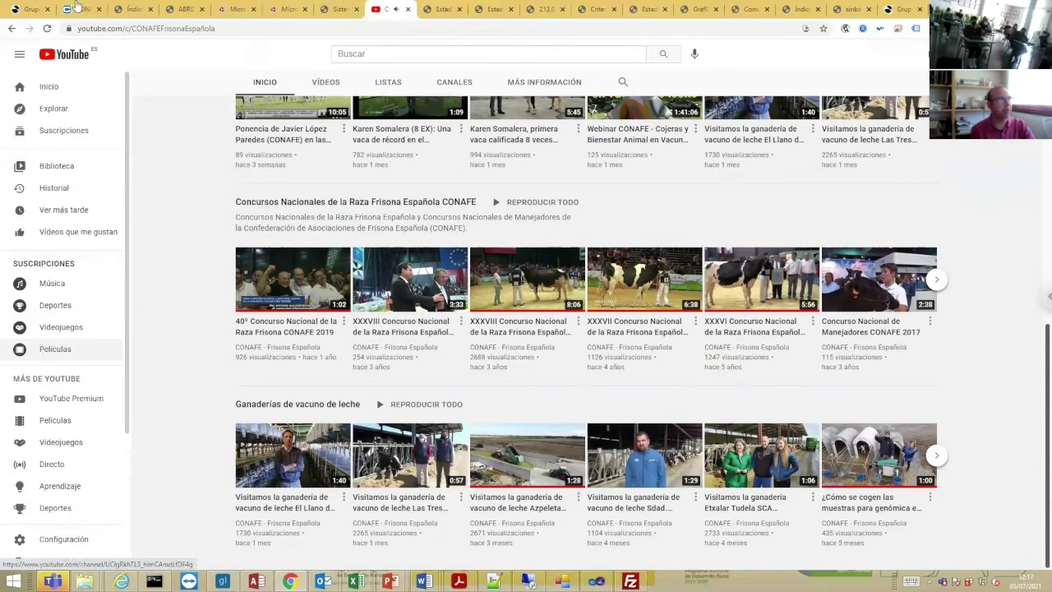
Open I-SAP from the intranet and load the new herd's code into the Ganadería field.
click(337, 9)
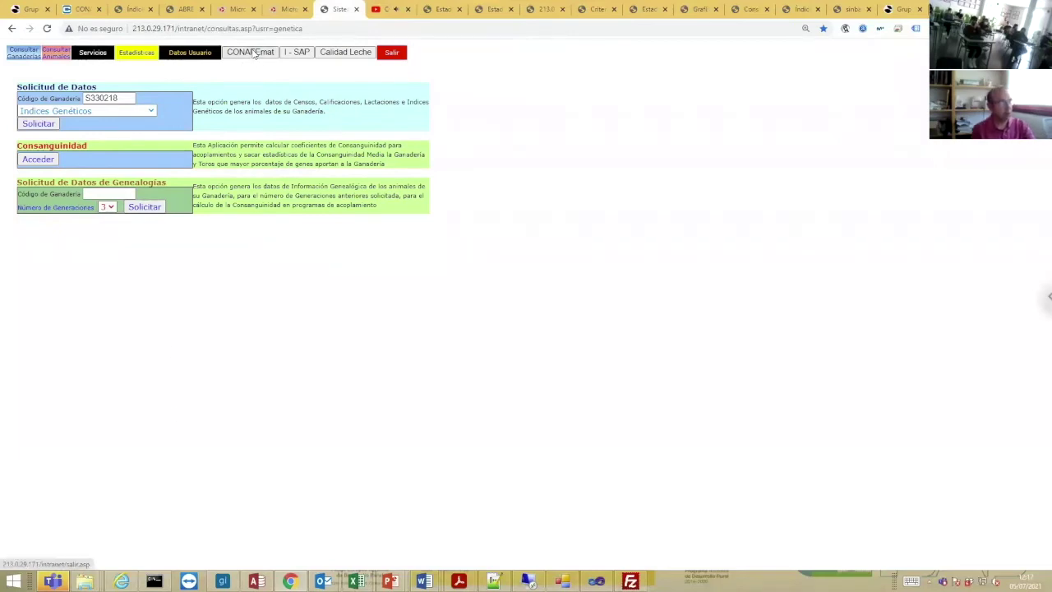
click(298, 53)
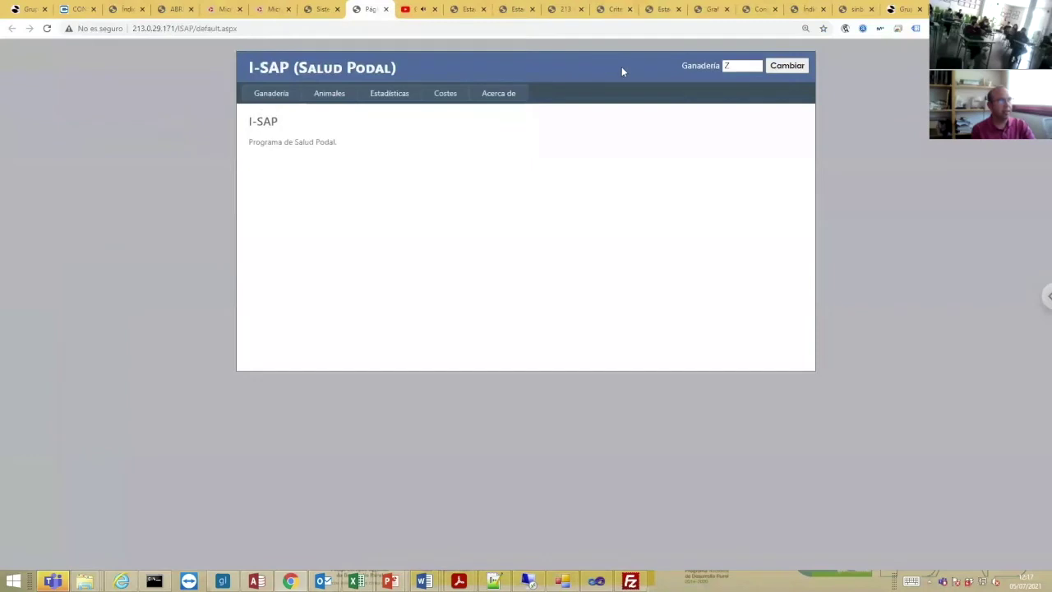
click(684, 65)
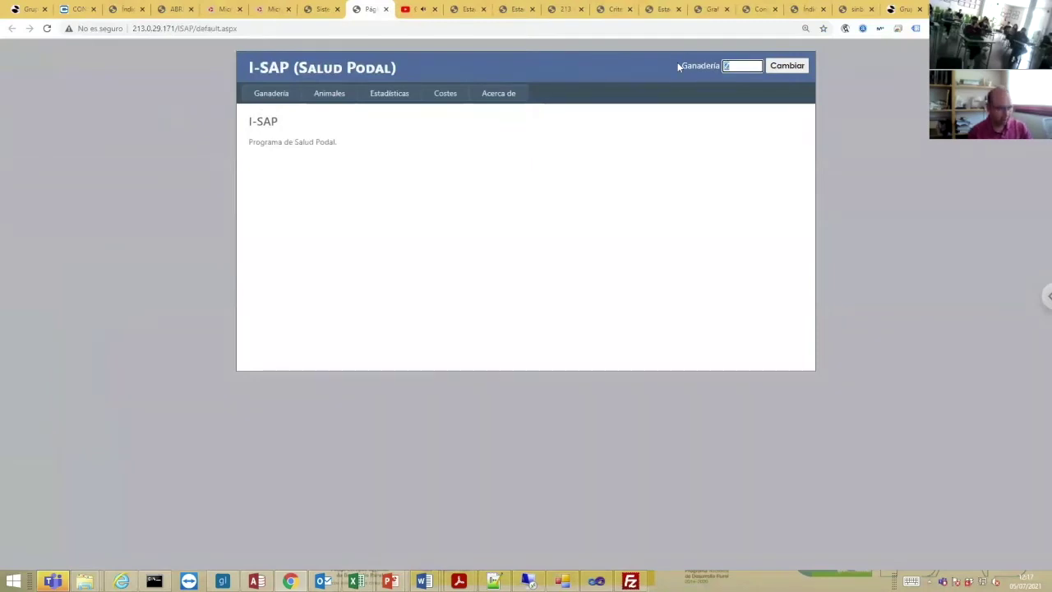
text(c)
key(BackSpace)
text(C17)
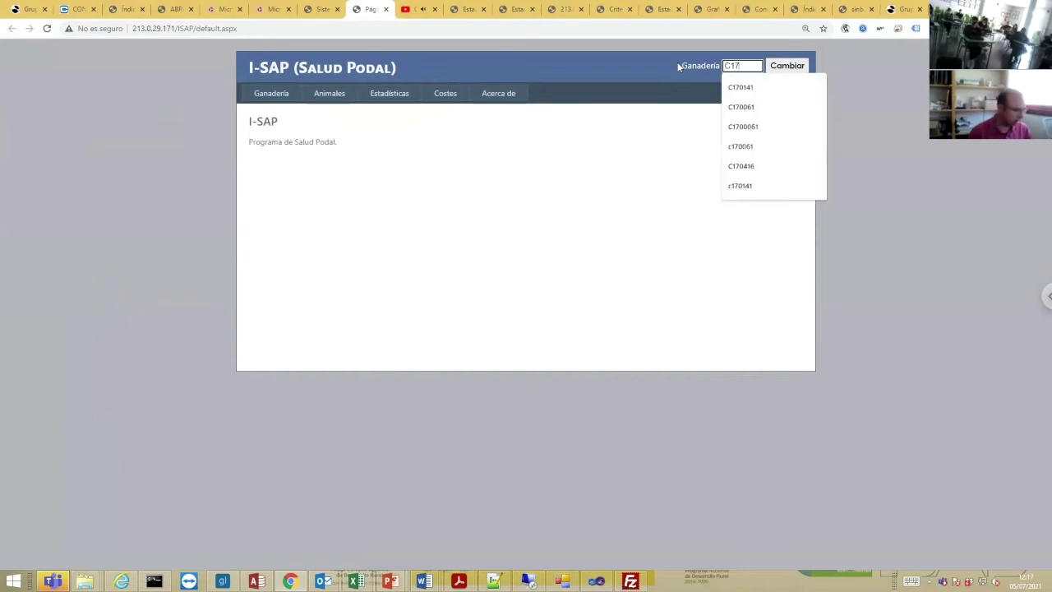
text(0141)
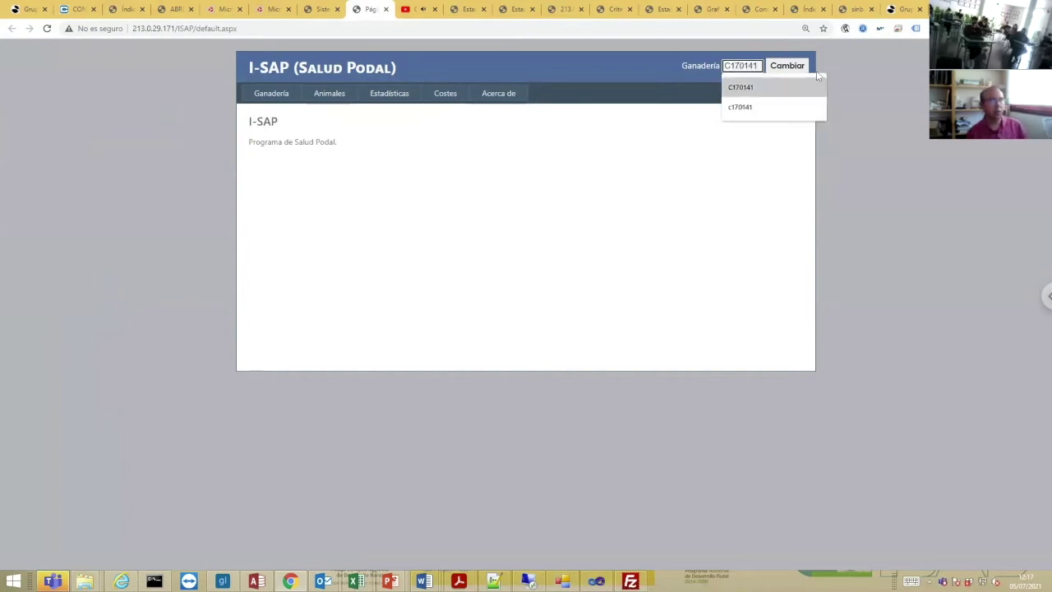
click(796, 66)
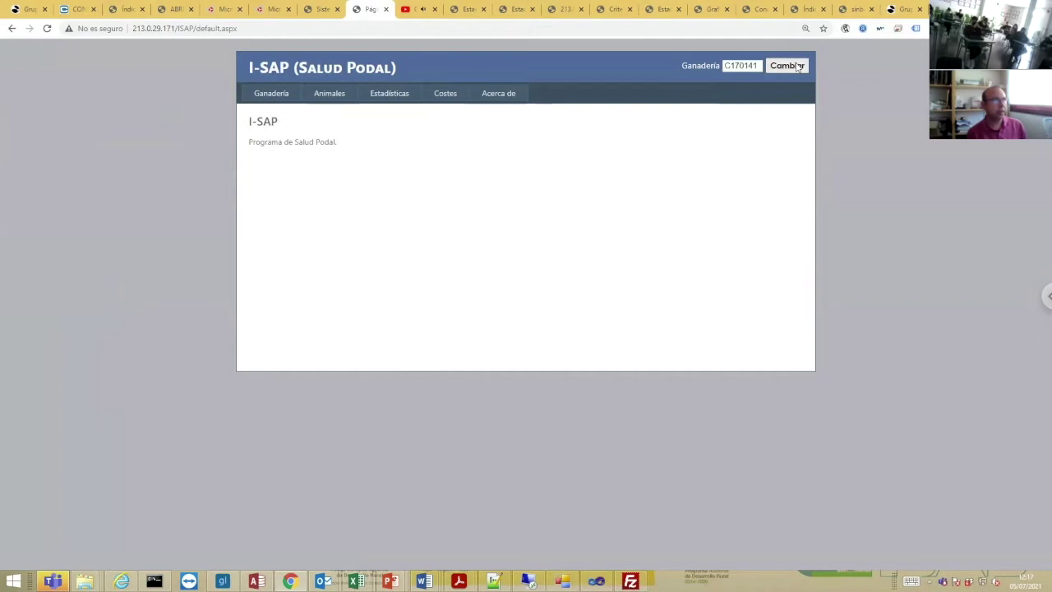
mouse_move(331, 95)
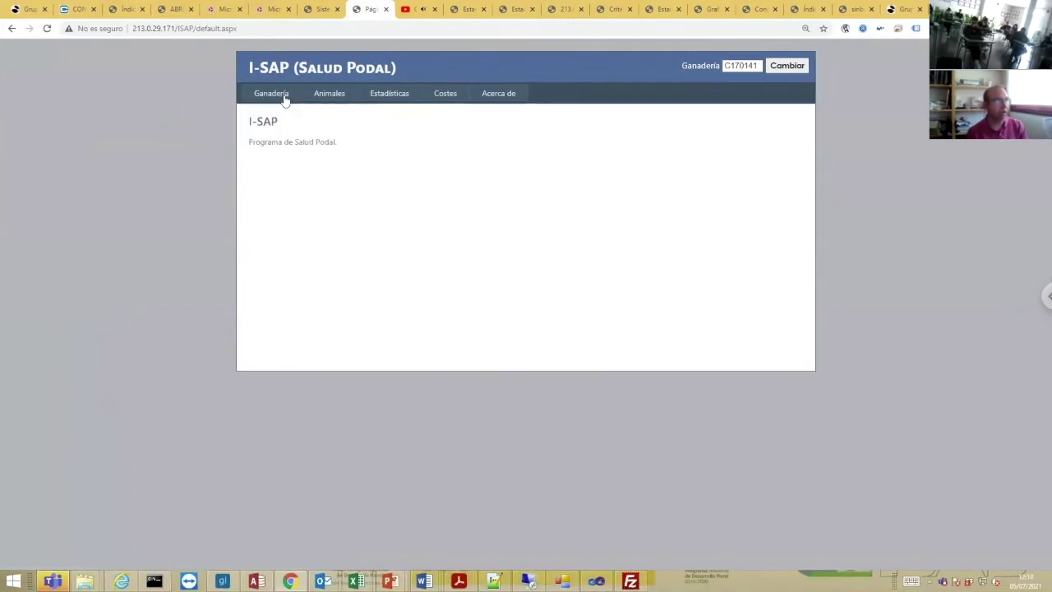
Open the Ganadería menu to list the herd's five visits with lesion counts.
click(275, 111)
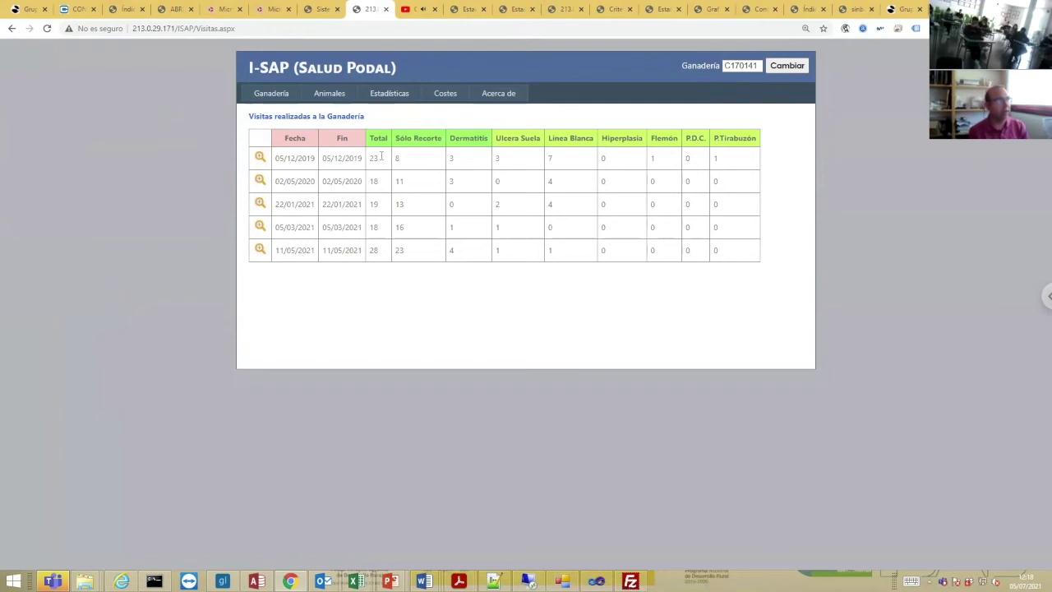
mouse_move(386, 97)
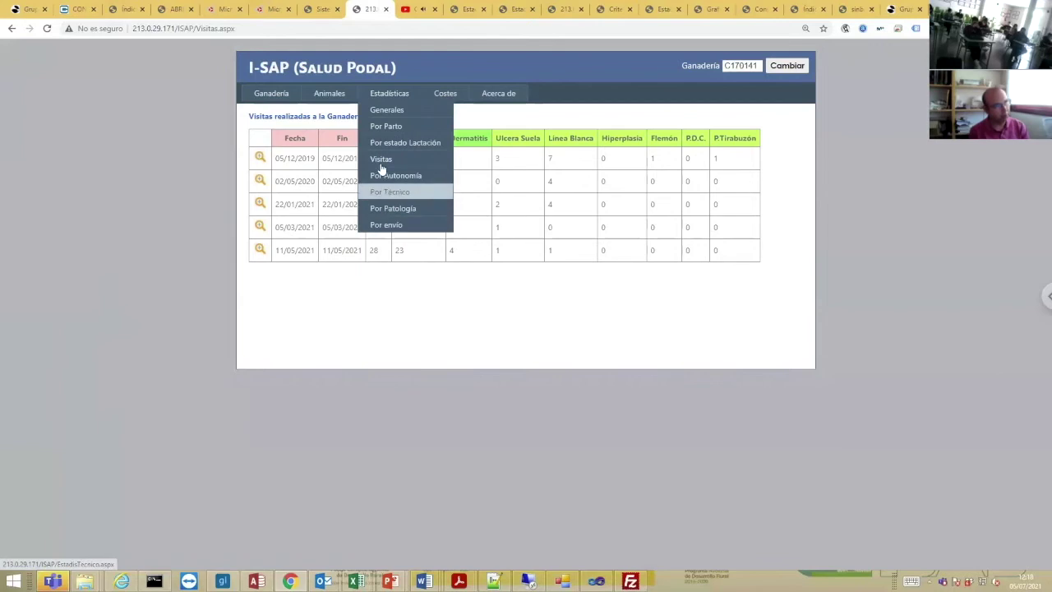
Calculate the Estadísticas Generales for the default date range.
click(386, 110)
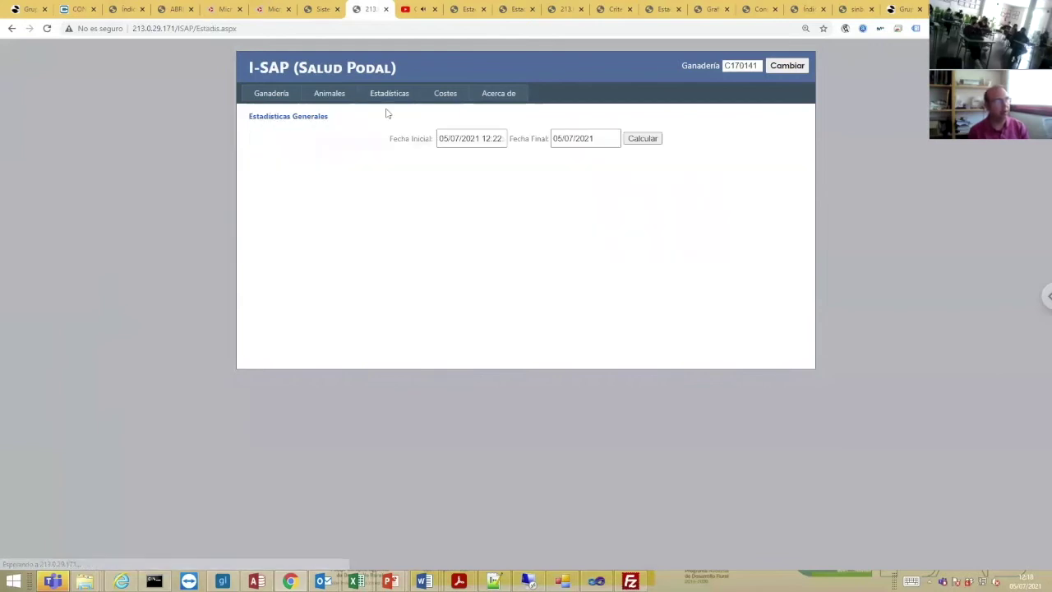
click(645, 140)
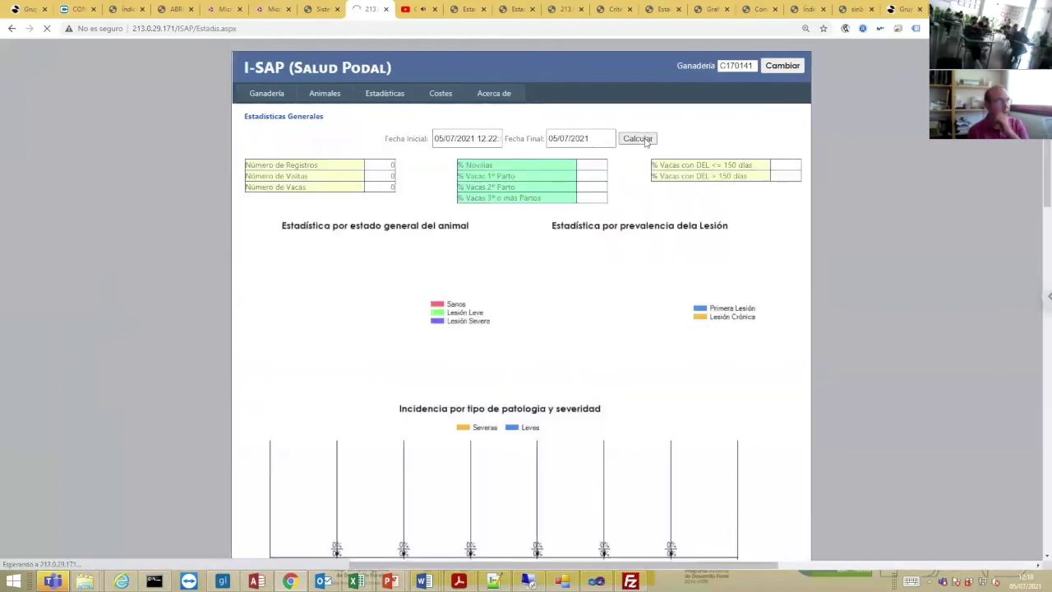
scroll(400, 331, down, 1)
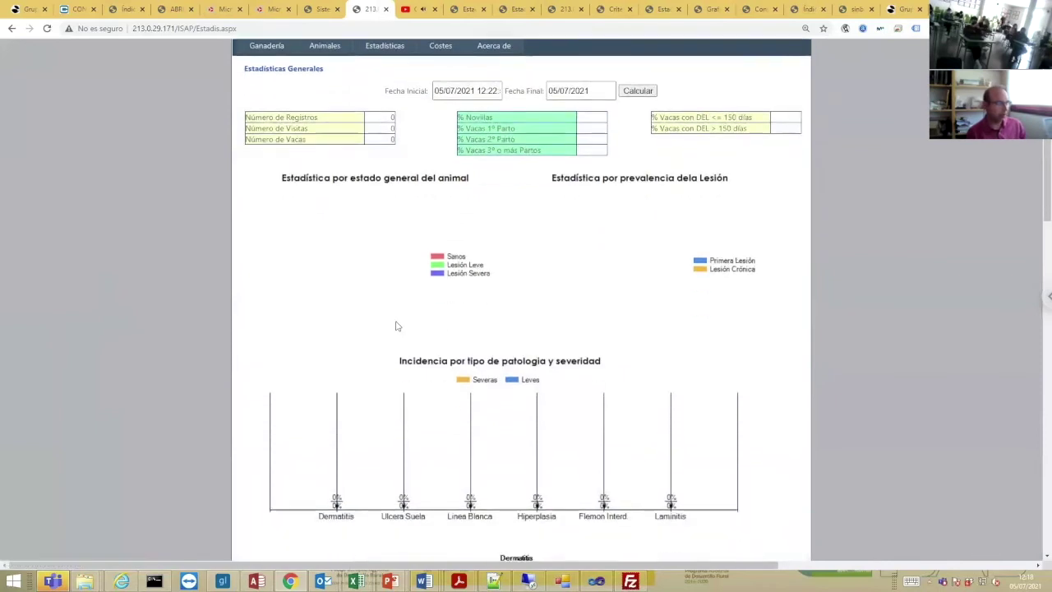
scroll(403, 298, up, 1)
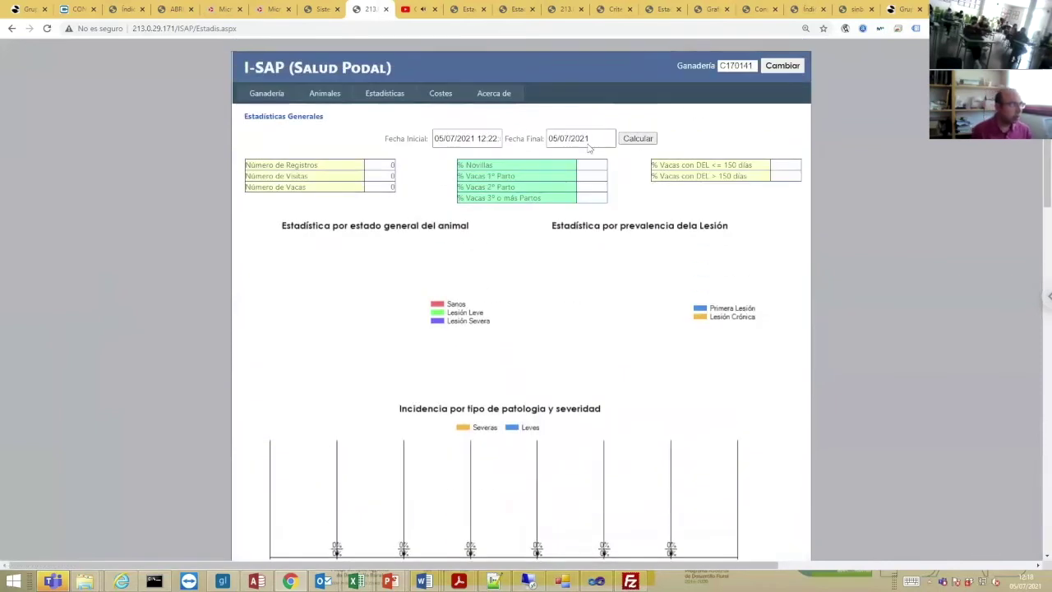
mouse_move(401, 99)
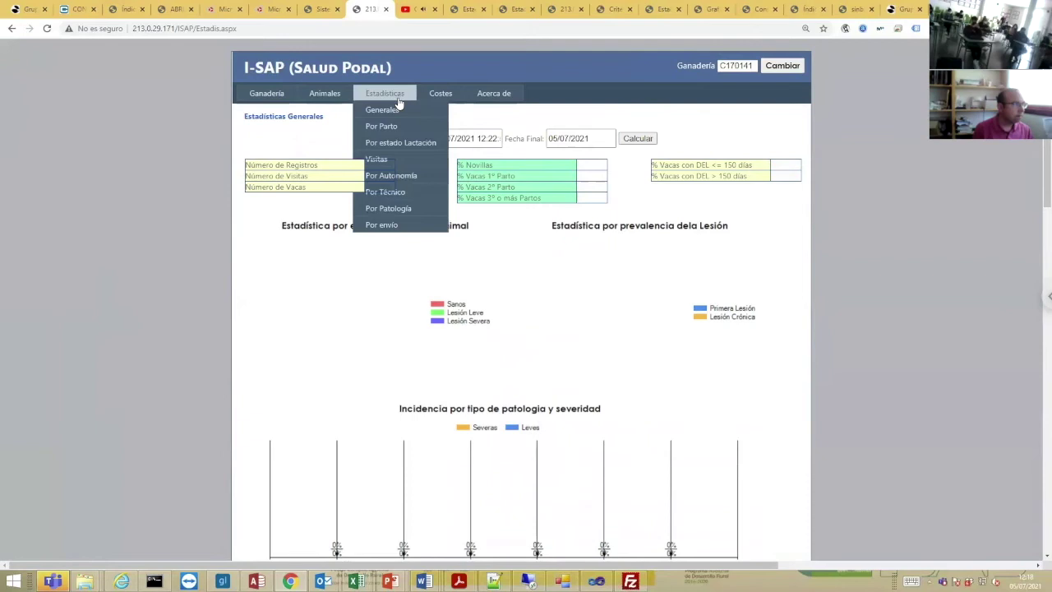
Change Fecha Inicial to 05/07/2020, recalculate, and review the pie, bar and line charts.
click(472, 138)
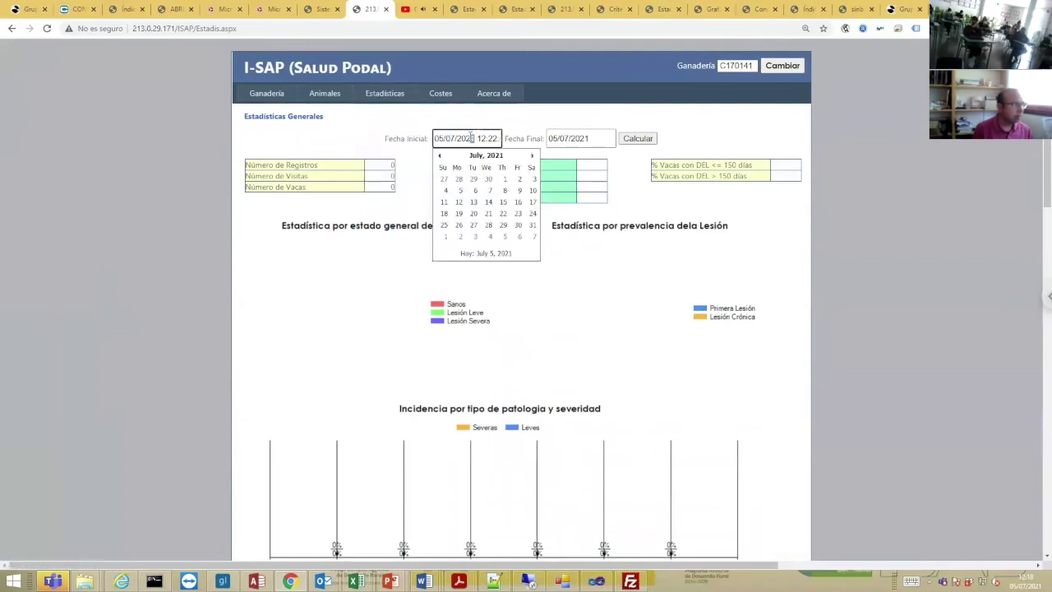
key(BackSpace)
text(0)
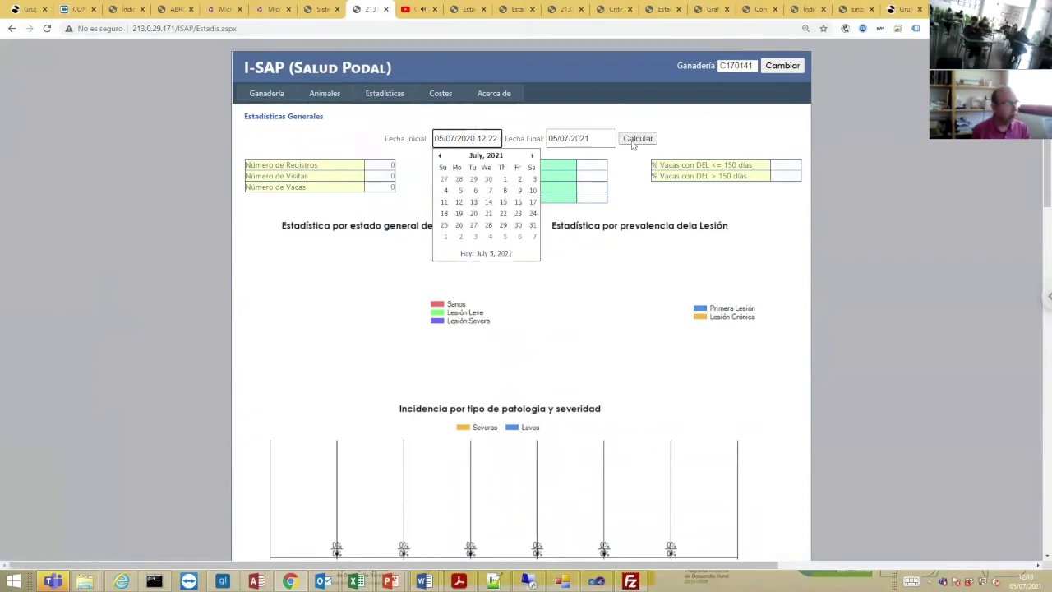
click(636, 138)
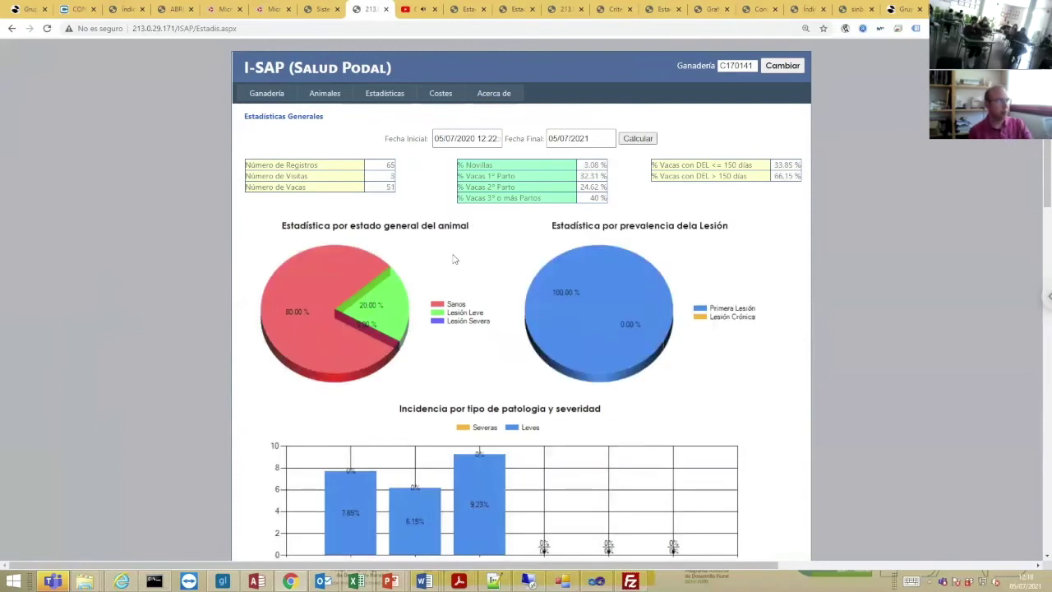
scroll(454, 260, down, 1)
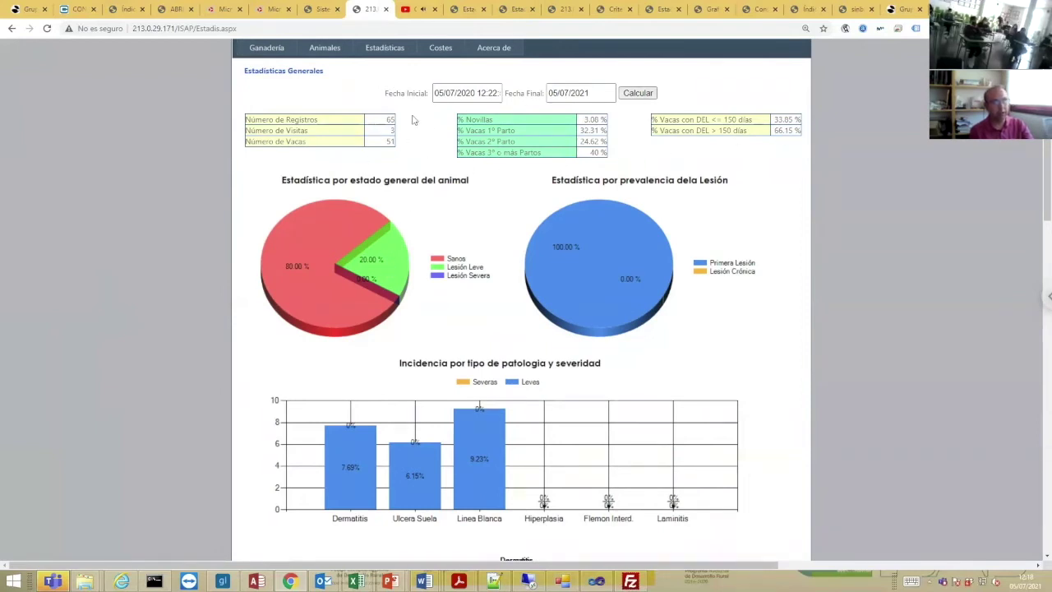
scroll(497, 220, down, 2)
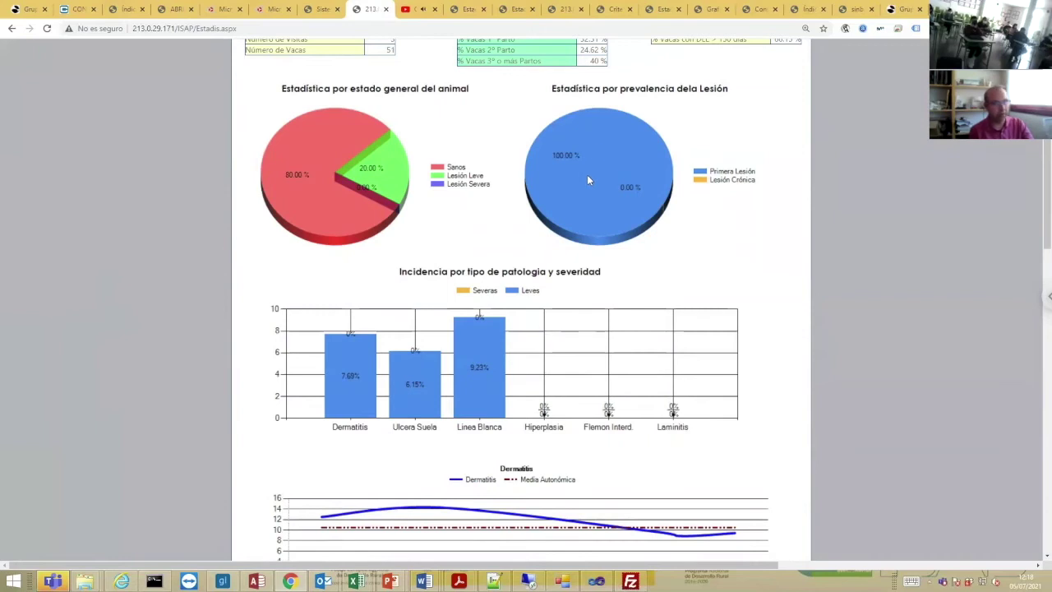
scroll(586, 179, down, 2)
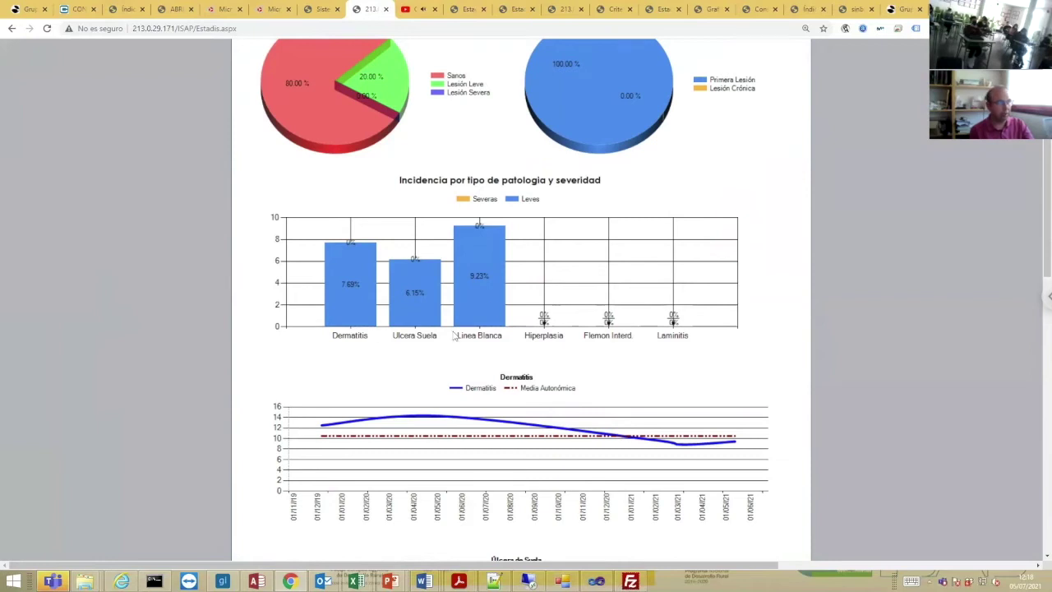
scroll(368, 362, down, 3)
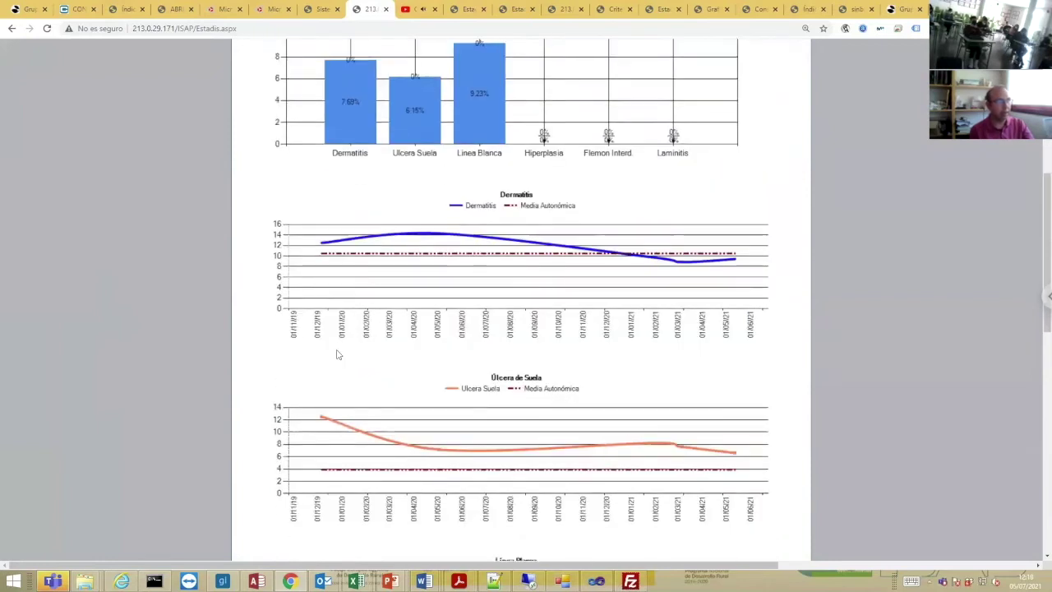